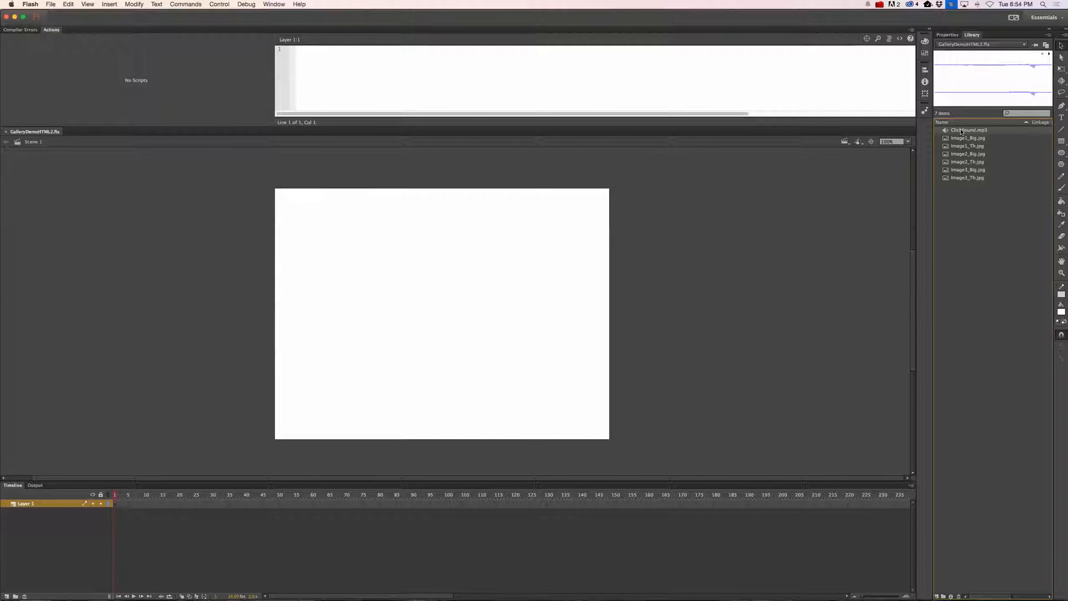
Step: Preview ClickSound.mp3 in the library and try Image1_Big.jpg and Image1_Th.jpg on the stage, deleting each one
left_click(1048, 55)
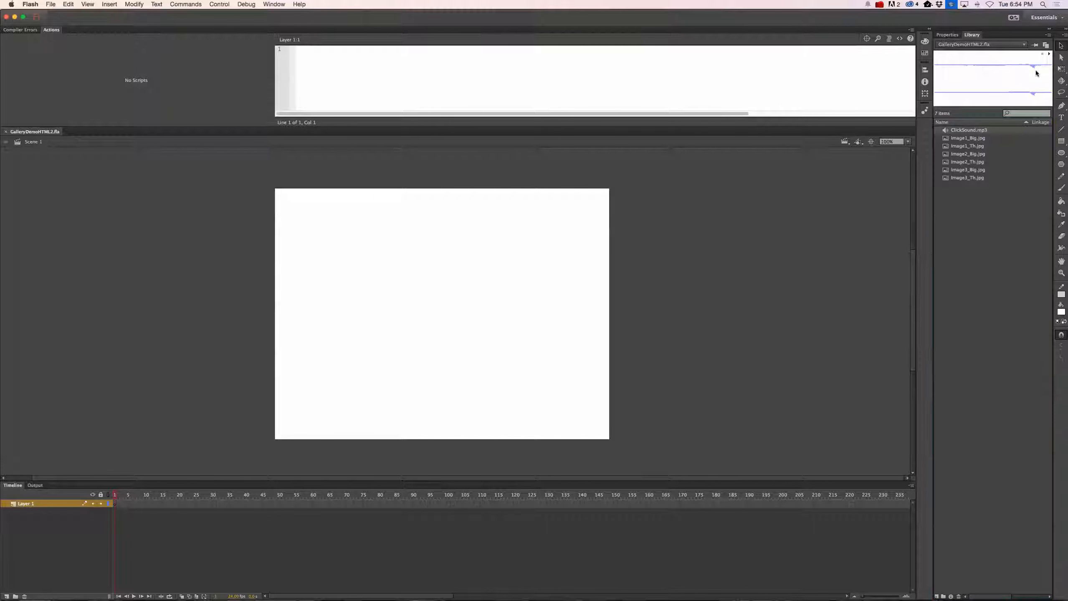
left_click(963, 139)
left_click_drag(963, 139, 527, 253)
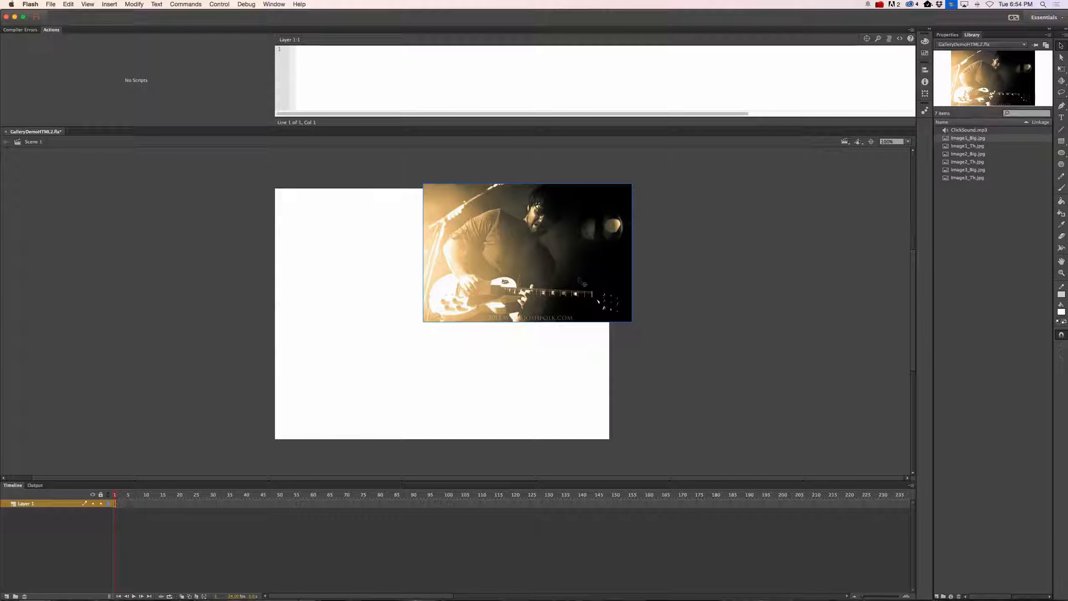
key("Delete")
left_click_drag(960, 146, 386, 272)
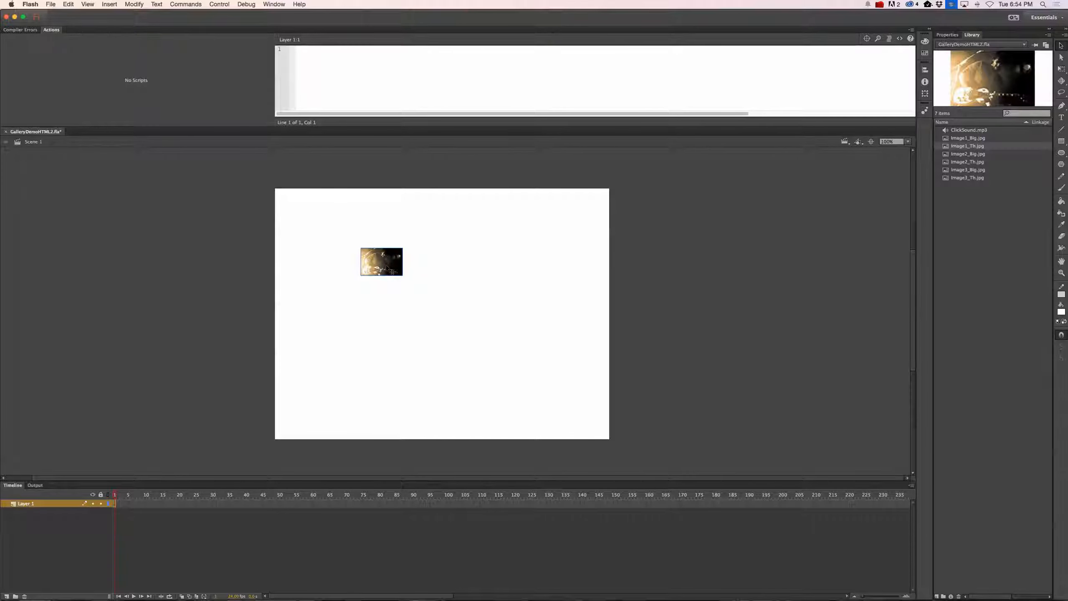
key("Delete")
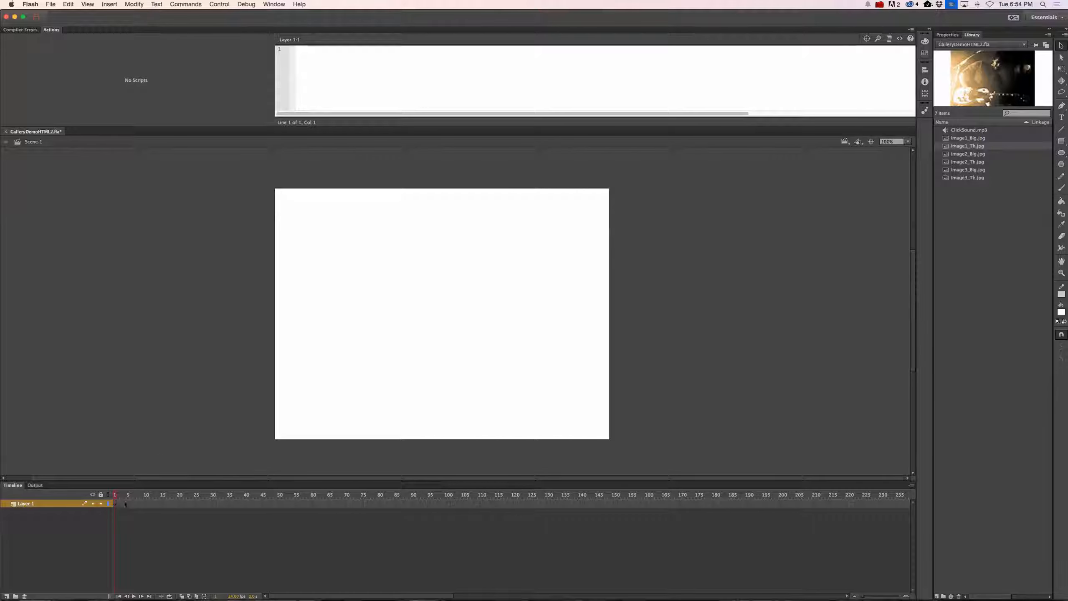
Step: Rename Layer 1 as thumbnails
double_click(27, 503)
type("thumbnails")
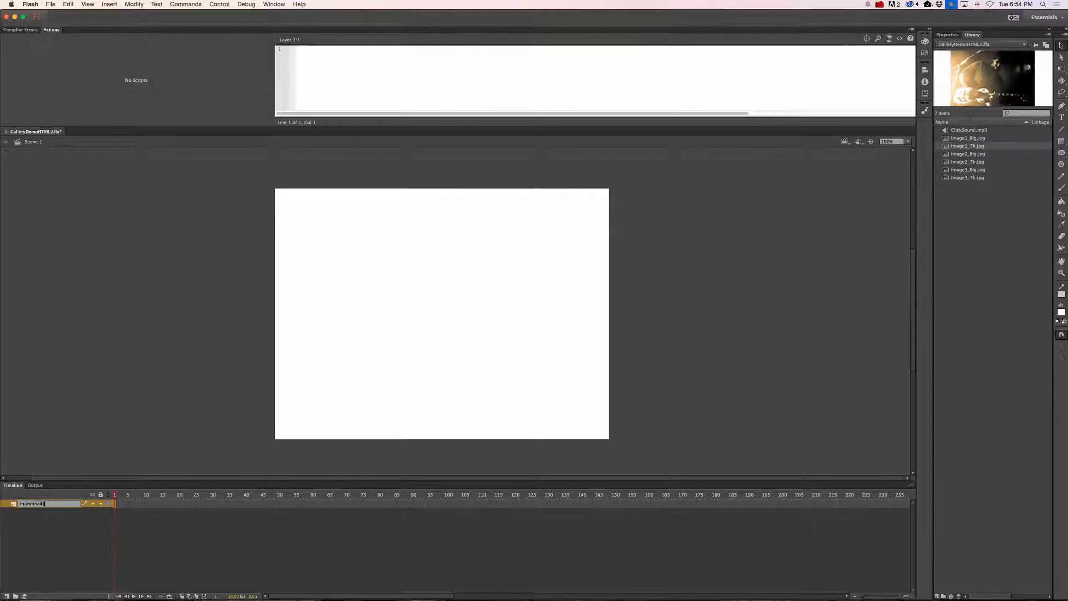
key("Return")
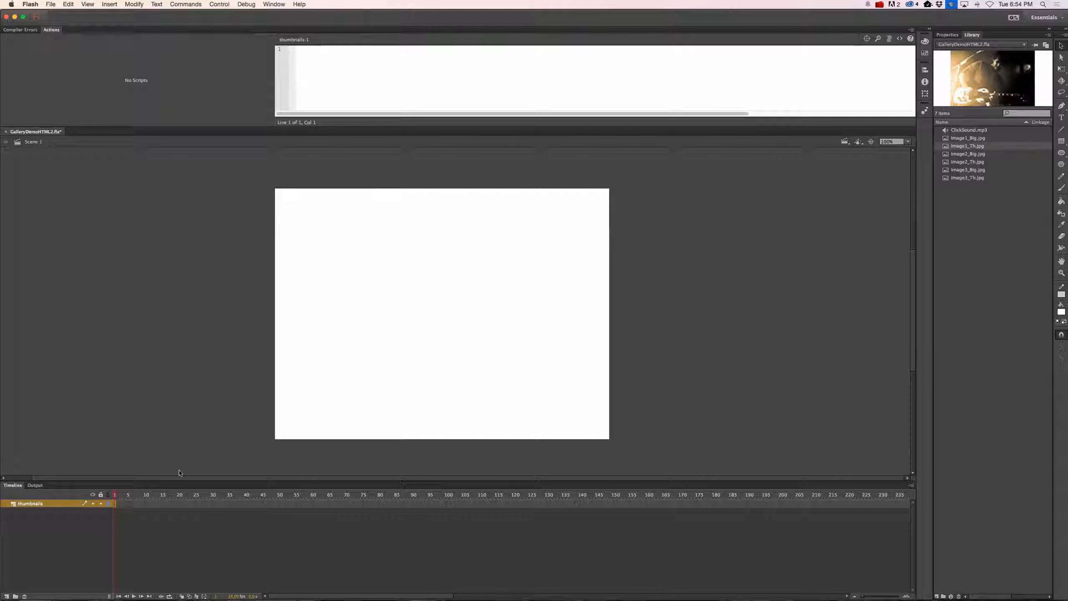
Step: Set the document's stage colour to black
left_click(948, 35)
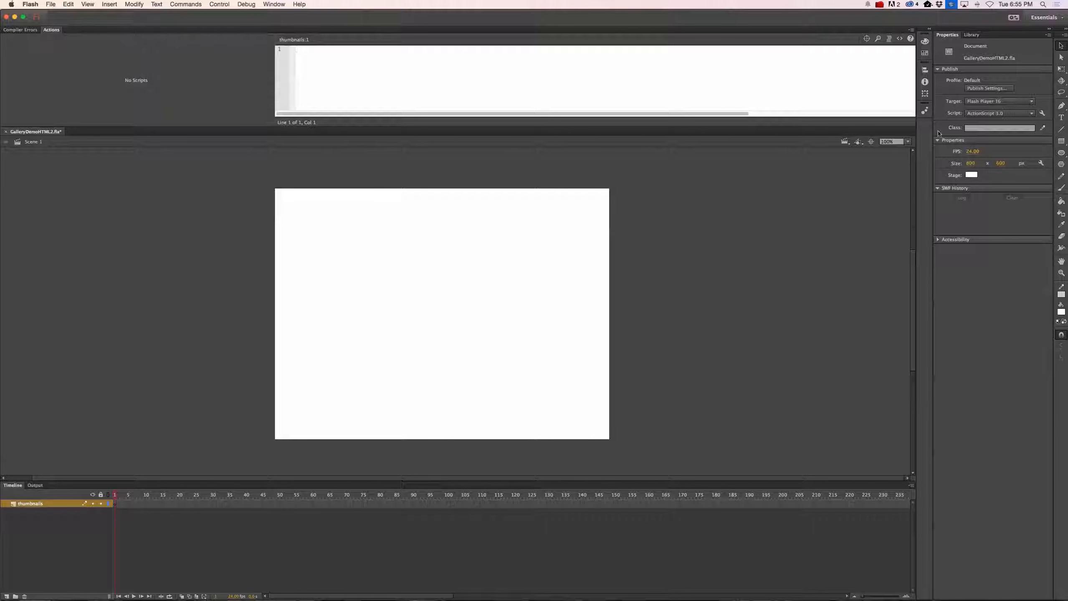
left_click(972, 175)
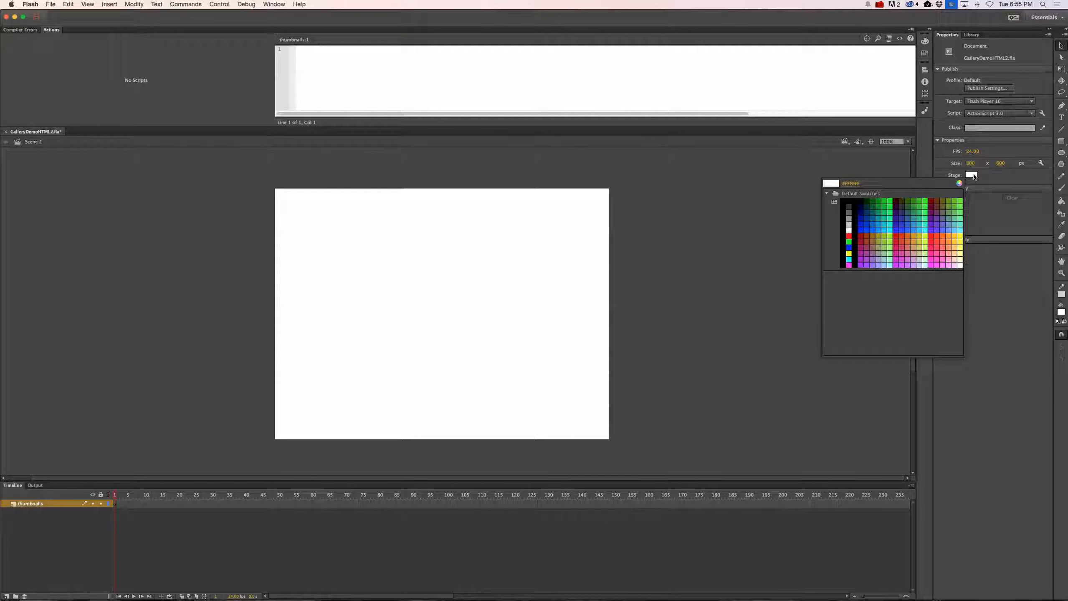
left_click(845, 198)
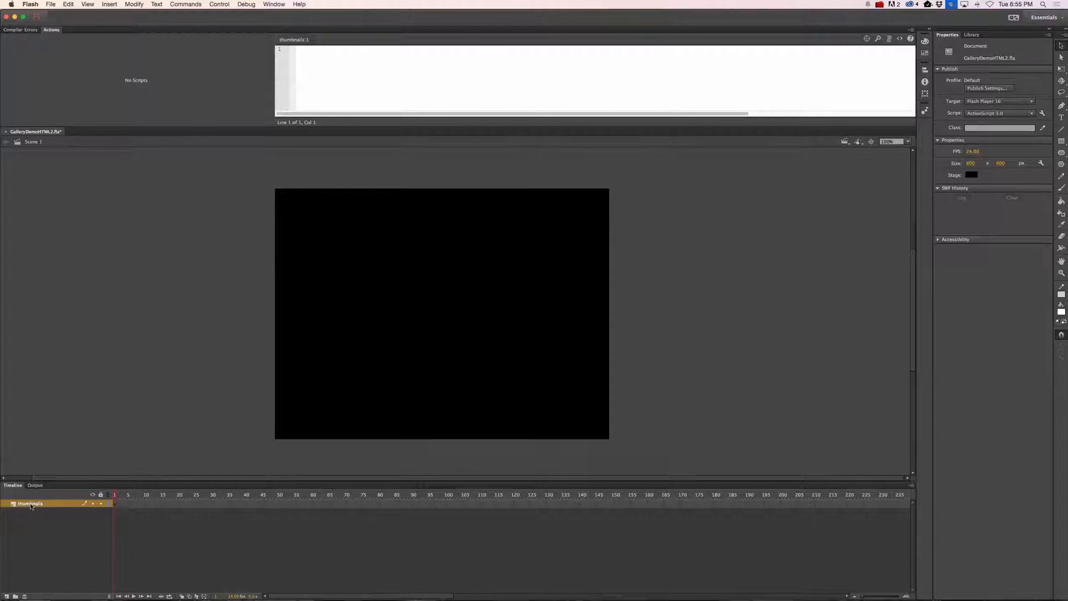
Step: Place Image1_Th.jpg, Image2_Th.jpg and Image3_Th.jpg from the library on the stage in the thumbnails layer
left_click(97, 501)
left_click(972, 36)
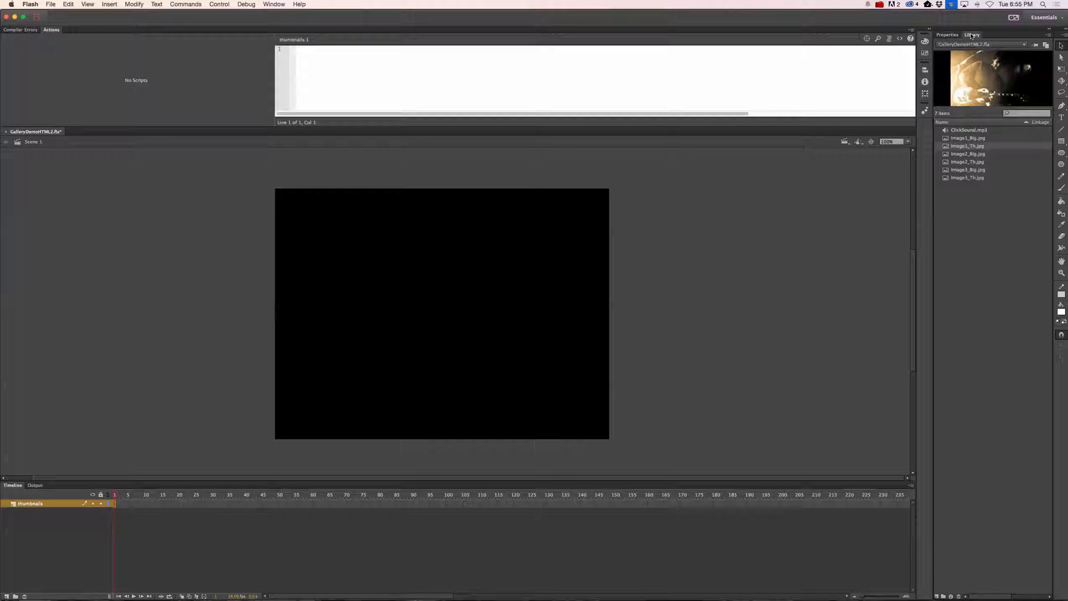
left_click_drag(952, 144, 376, 361)
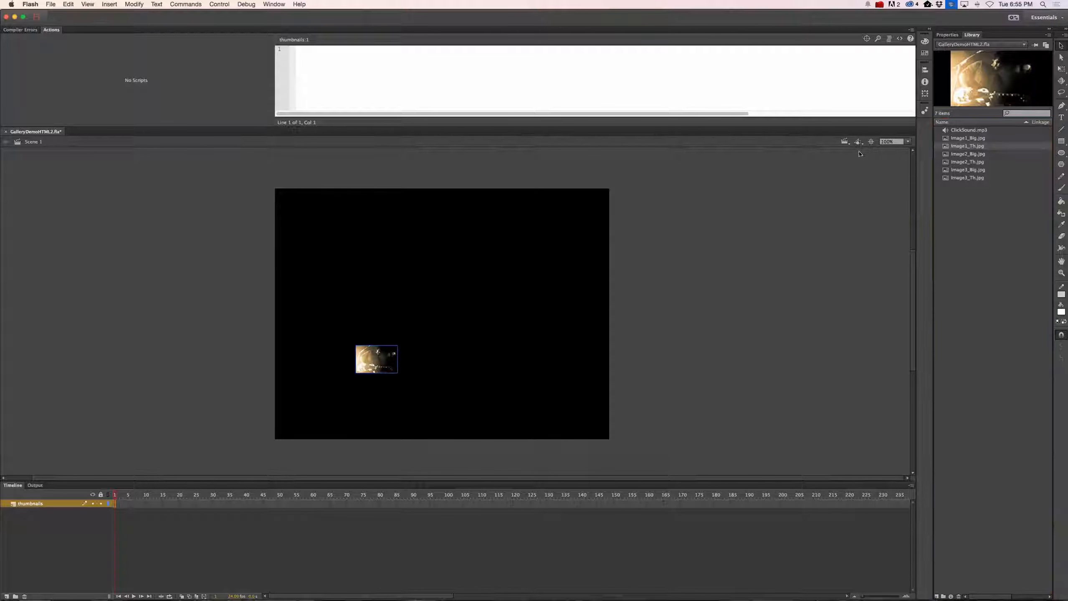
left_click(962, 164)
left_click_drag(962, 164, 453, 363)
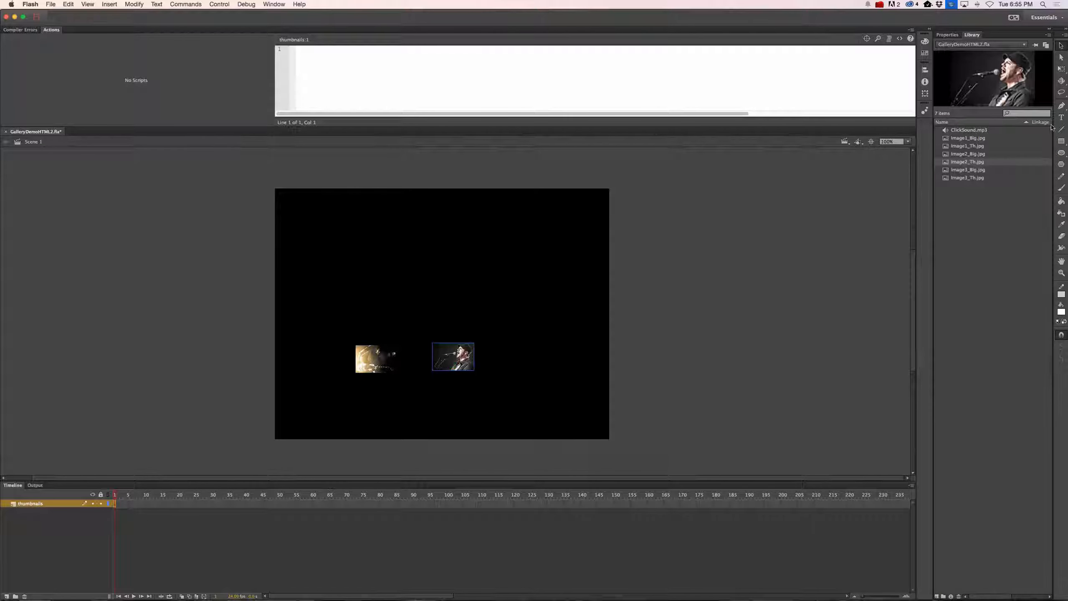
left_click(972, 179)
left_click_drag(972, 181, 447, 426)
Step: Arrange the three thumbnails in a level, roughly centred row near the lower edge of the black stage
left_click_drag(529, 356, 513, 419)
left_click_drag(364, 363, 365, 417)
left_click(503, 418)
left_click(572, 416)
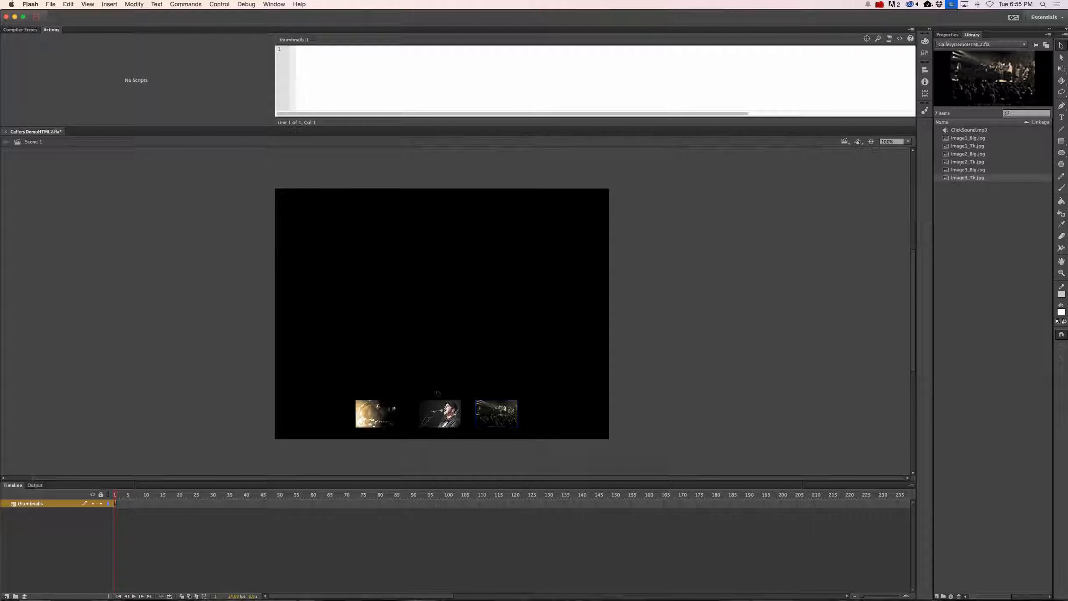
left_click_drag(362, 384, 502, 421)
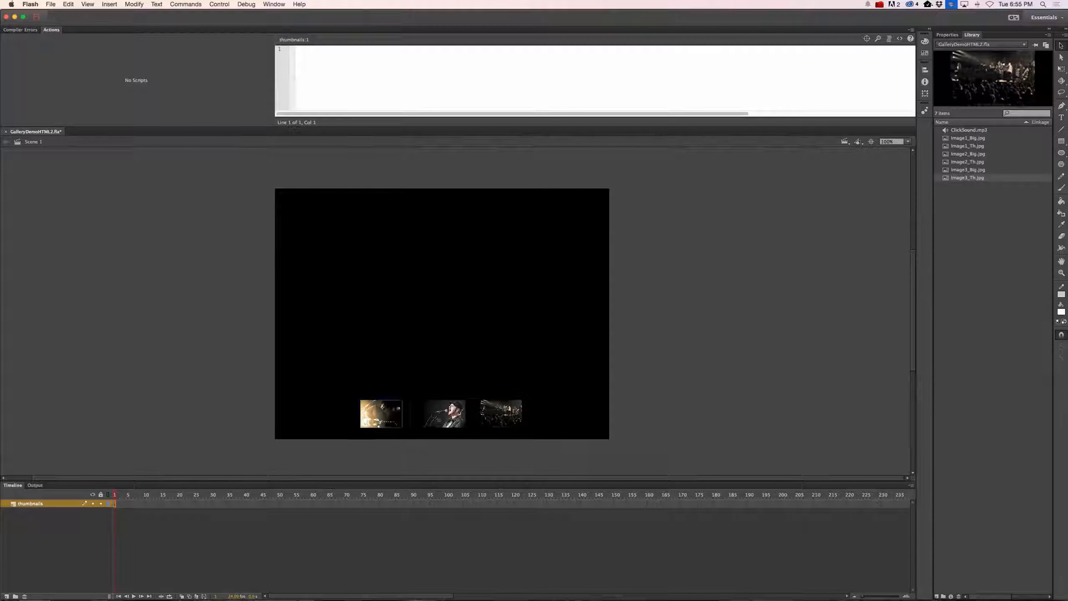
left_click(496, 421)
left_click(387, 416)
Step: Draw a small white circle above the middle thumbnail with the Oval tool and select the whole shape
left_click(965, 141)
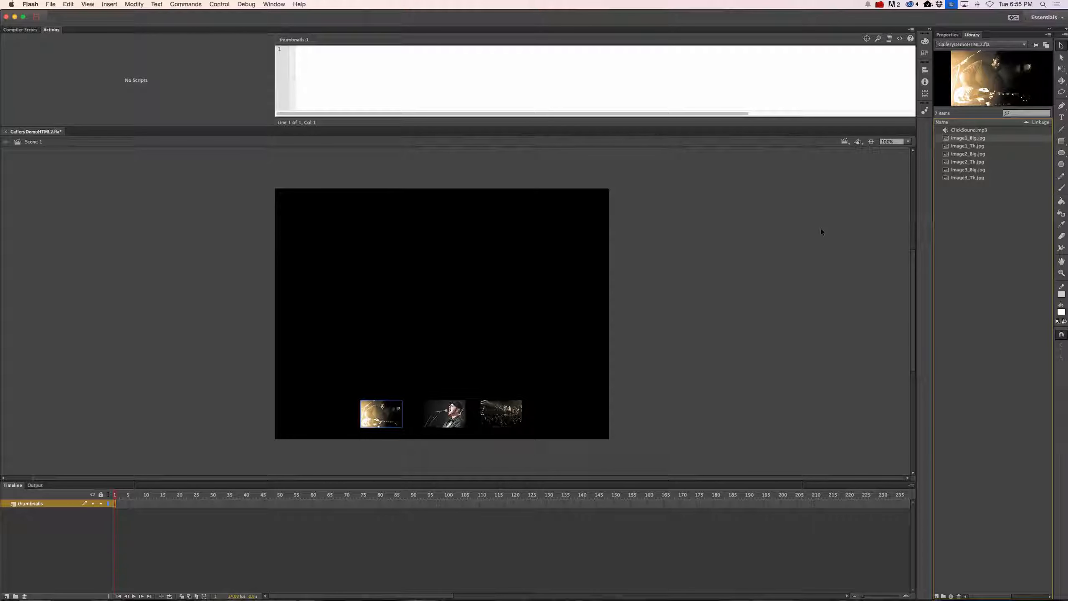
left_click(1061, 154)
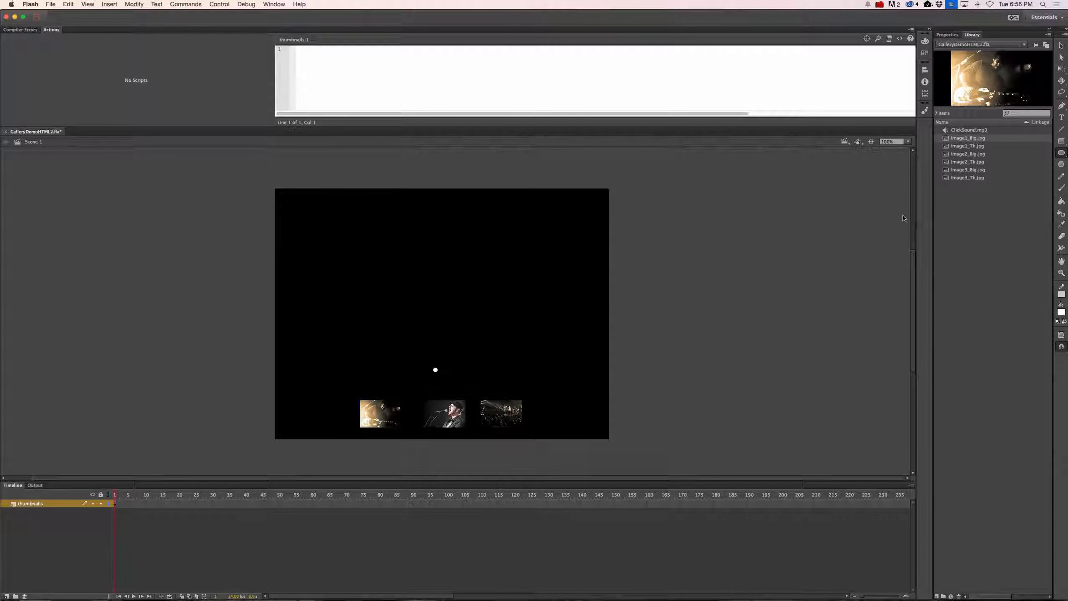
left_click(1062, 45)
left_click(436, 372)
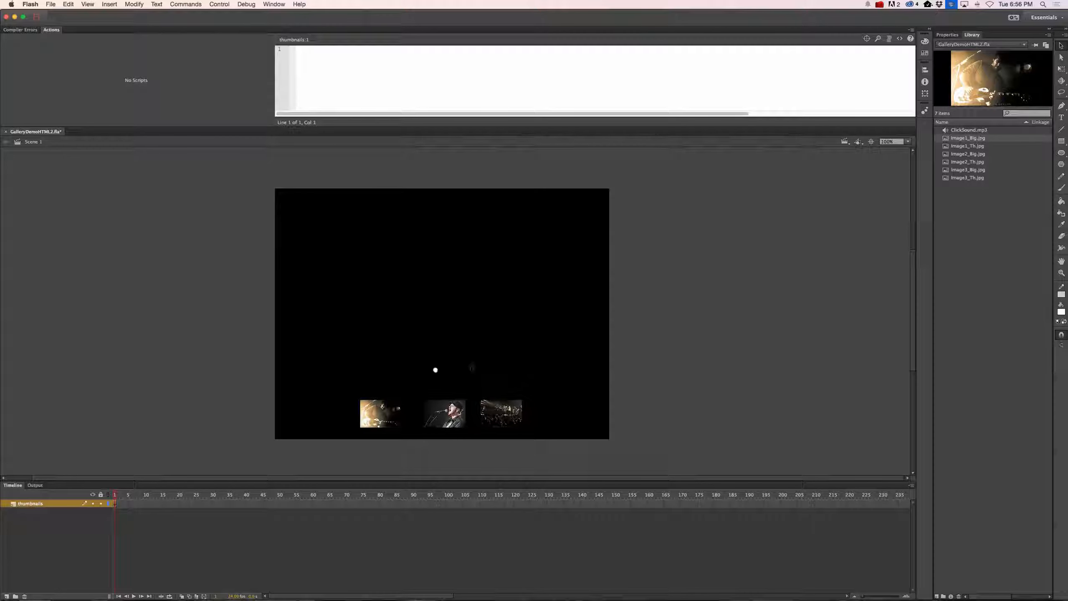
left_click_drag(420, 358, 451, 385)
left_click(1061, 44)
left_click_drag(424, 358, 437, 370)
Step: Convert the white circle to a Button symbol named btn_whiteButton
right_click(435, 371)
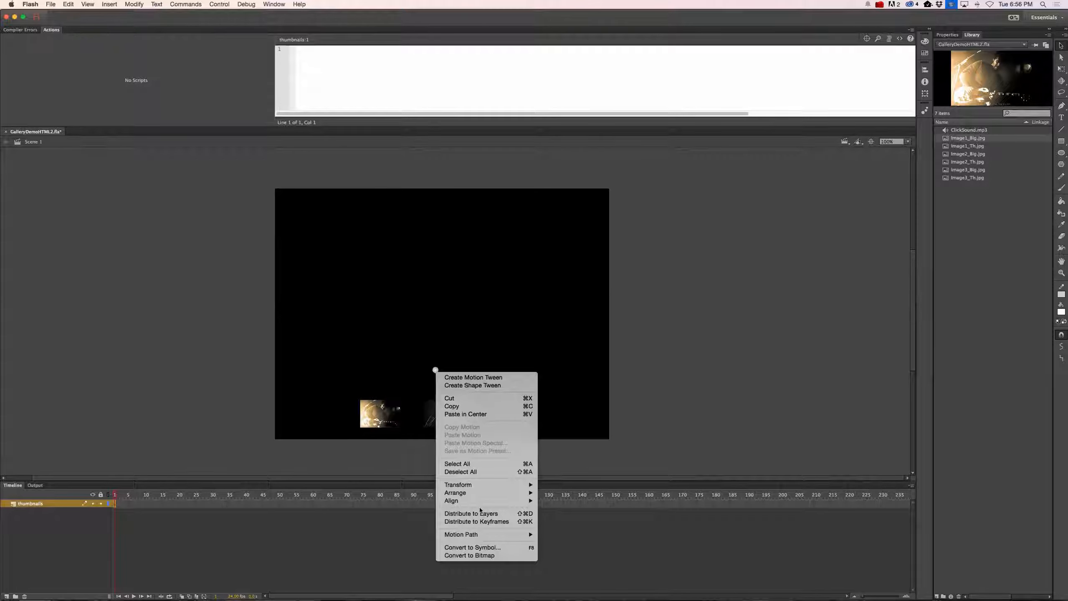
left_click(478, 547)
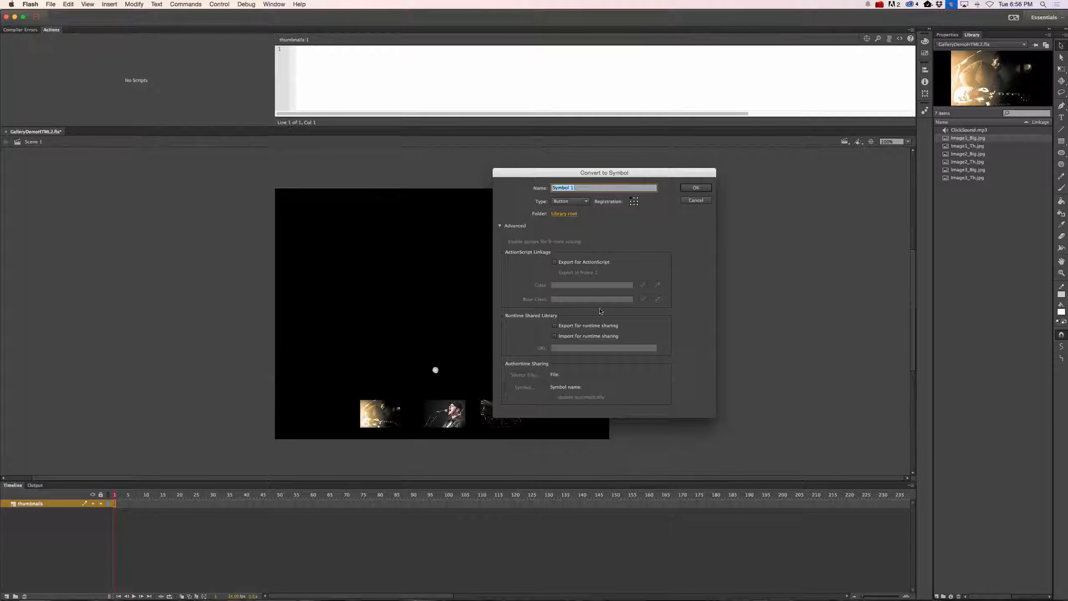
left_click(568, 201)
left_click(566, 218)
left_click_drag(582, 191, 527, 191)
left_click(499, 226)
left_click(556, 189)
triple_click(557, 189)
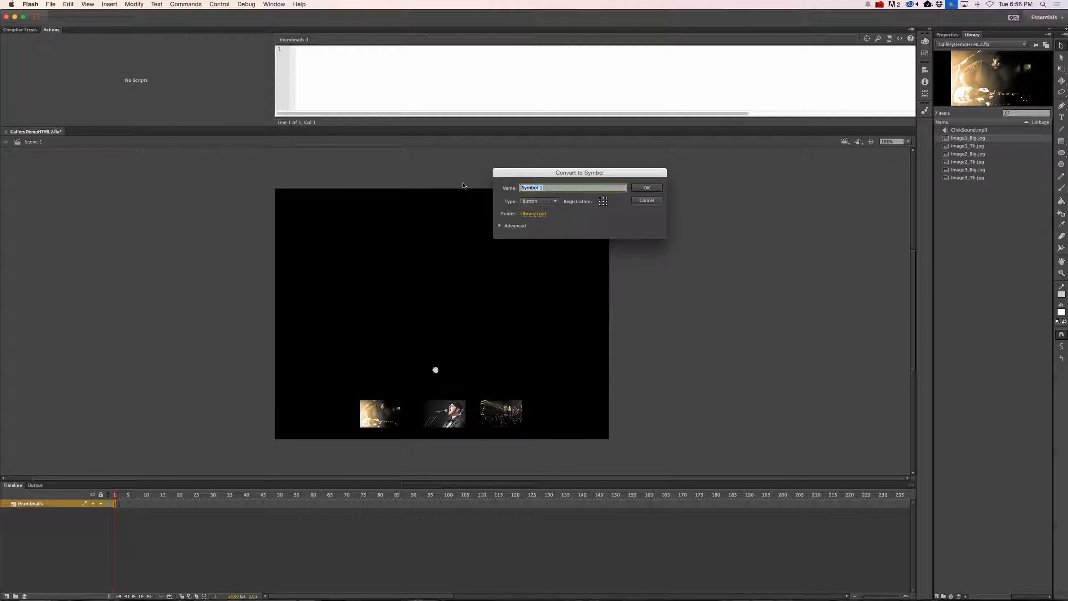
type("bth")
key("BackSpace")
key("BackSpace")
key("BackSpace")
type("btn_whiteButton")
left_click(659, 189)
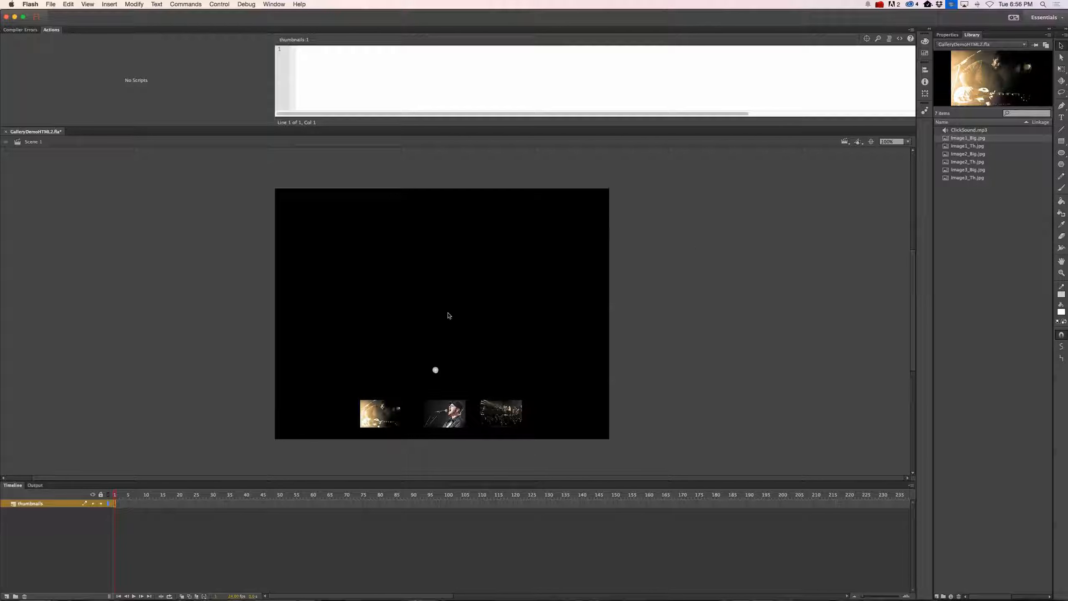
Step: Move the white button directly above the middle thumbnail and enlarge it slightly with Free Transform
left_click(442, 382)
left_click_drag(435, 370, 445, 374)
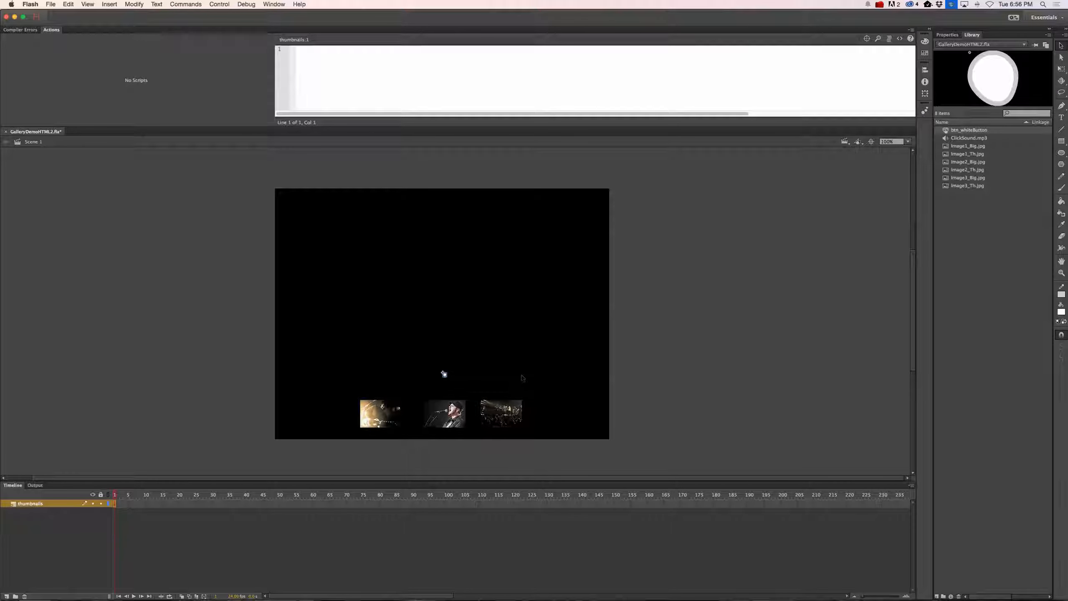
key("q")
left_click_drag(449, 374, 454, 374)
key("ctrl+z")
left_click(477, 351)
left_click(444, 374)
Step: Paste a copy of the white button and position it level with the original, just to its right
key("super+v")
key("shift+Down")
key("shift+Down")
key("shift+Down")
key("shift+Down")
key("shift+Down")
key("shift+Down")
key("shift+Down")
key("shift+Down")
key("shift+Down")
key("shift+Down")
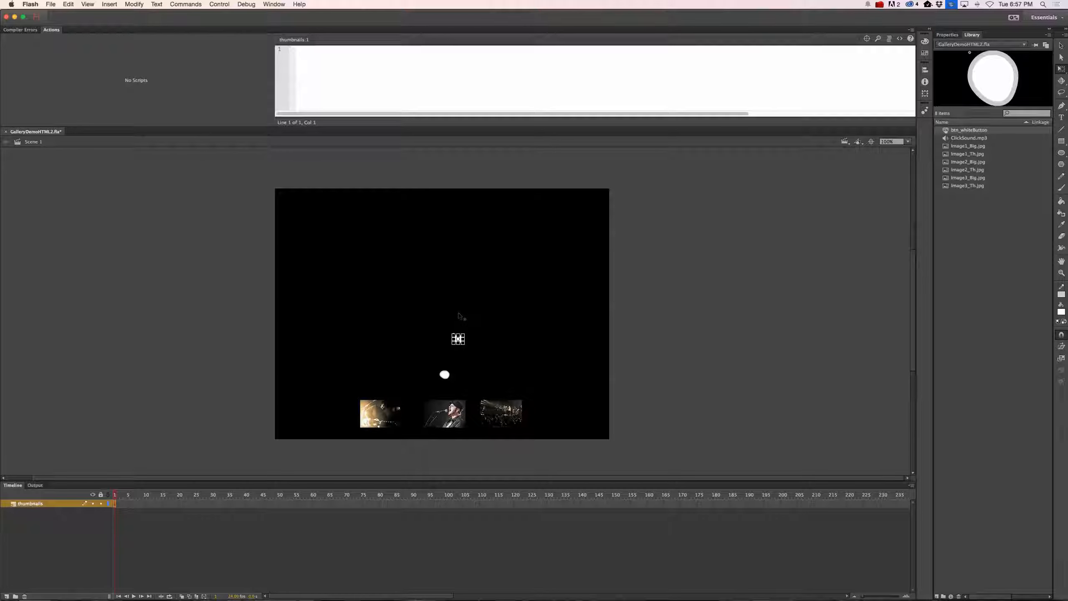
key("shift+Down")
key("shift+Down")
key("shift+Down")
key("shift+Down")
key("shift+Down")
key("shift+Right")
key("shift+Right")
key("shift+Up")
key("Down")
key("Down")
key("Down")
key("Left")
Step: Paste another copy of the white button and place it level with the others, just left of the middle one
key("cmd+v")
left_click(464, 321)
left_click_drag(409, 371, 423, 373)
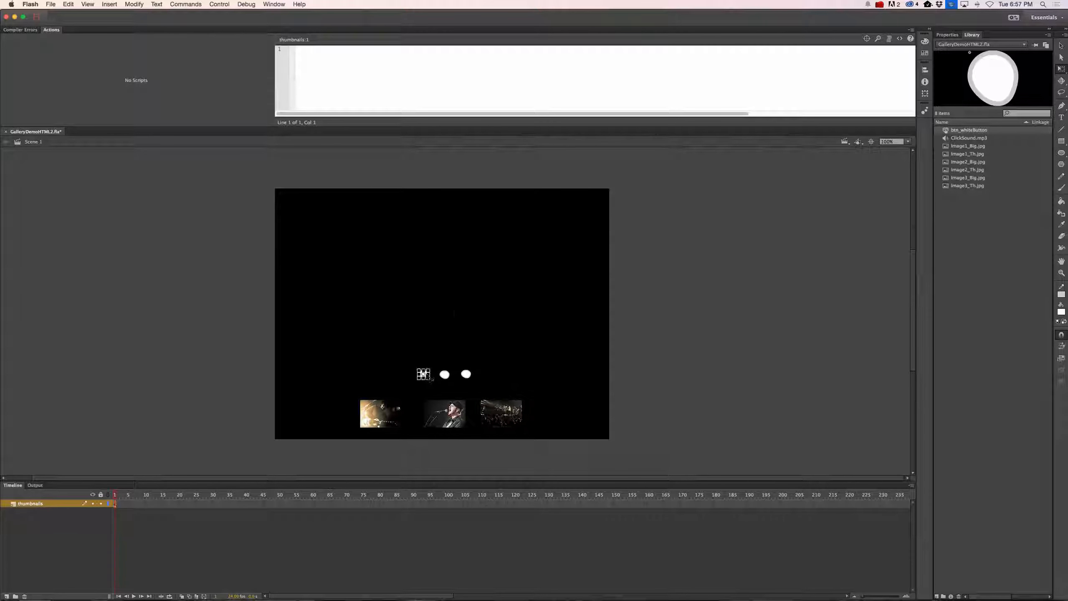
left_click(508, 366)
left_click(444, 374)
left_click(406, 365)
Step: Cut the three white buttons from the thumbnails layer
left_click_drag(423, 373, 483, 387)
left_click(69, 4)
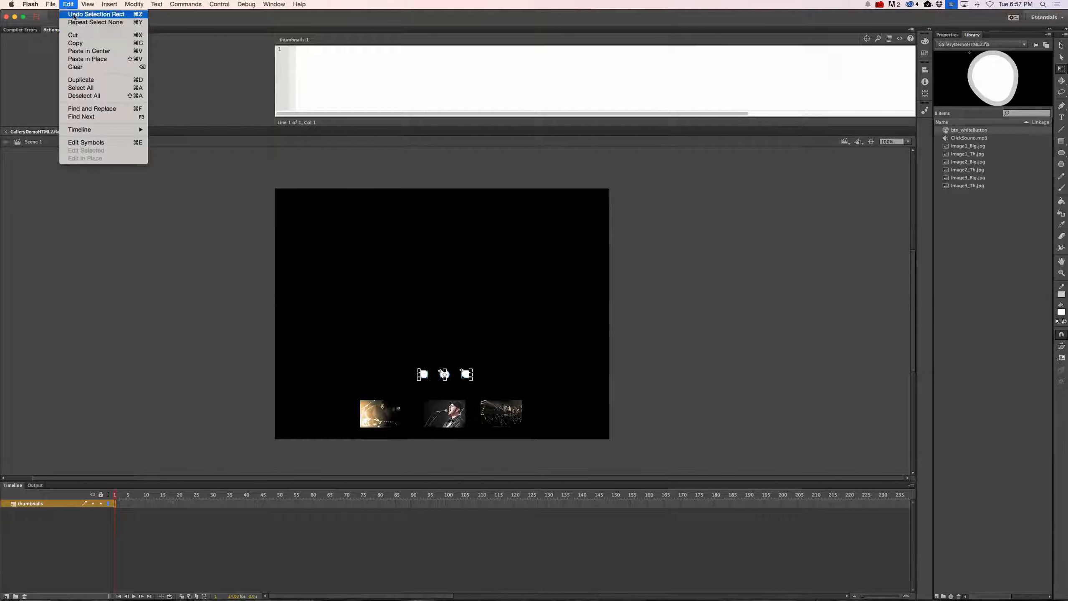
left_click(83, 36)
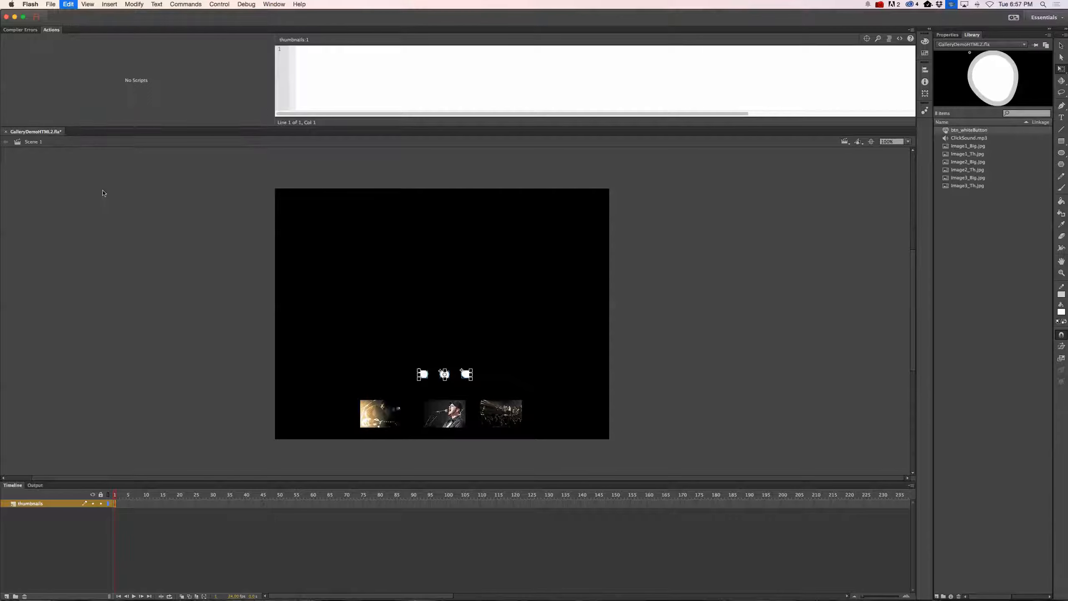
Step: Create a new layer above thumbnails and name it whiteButtons
left_click(6, 596)
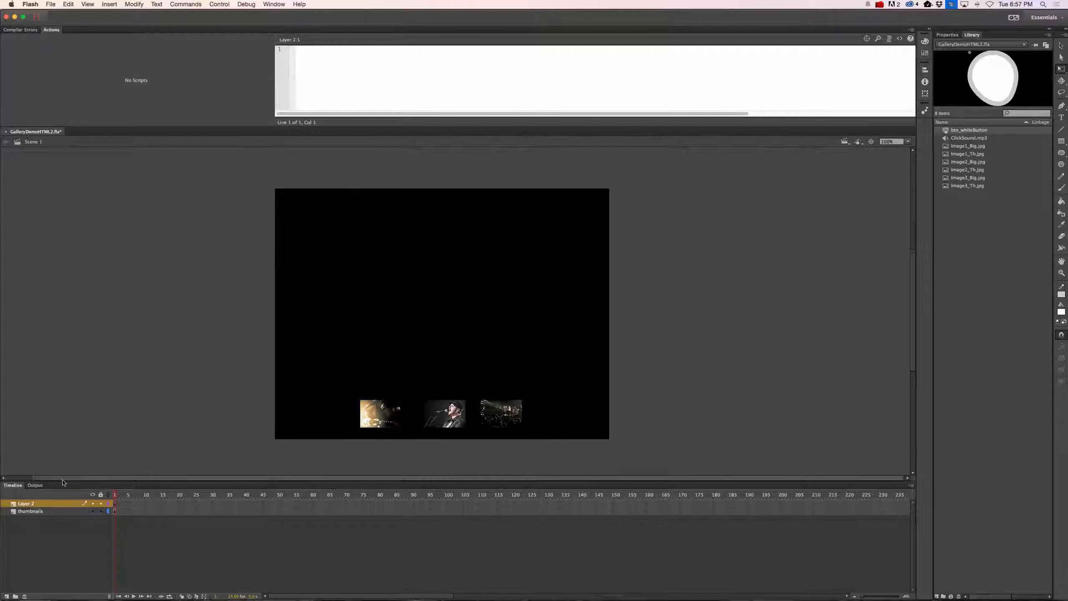
double_click(28, 504)
type("whiteButton")
key("Return")
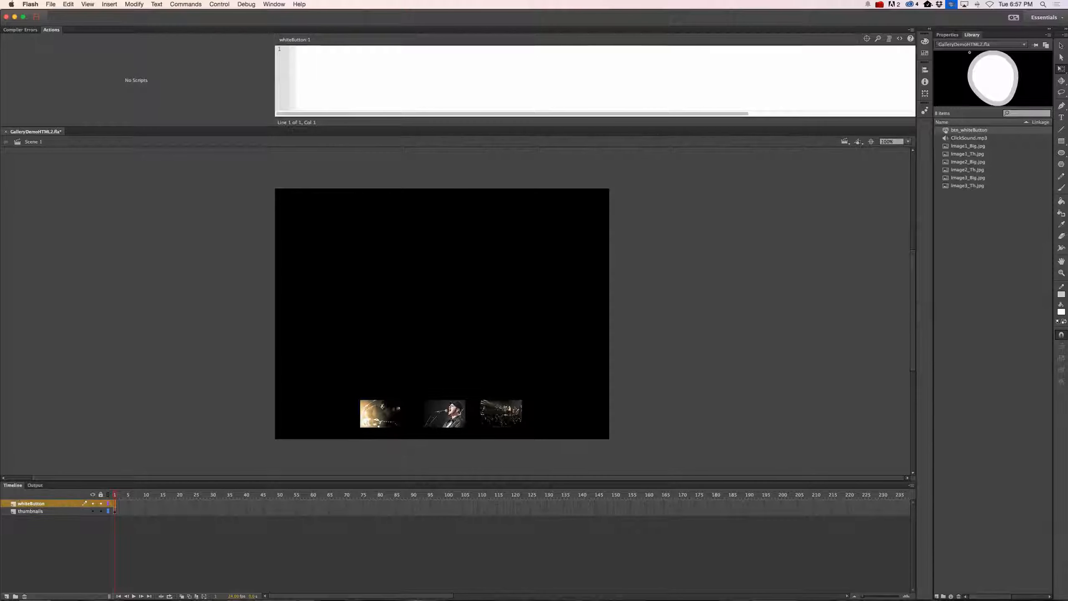
double_click(40, 504)
type("s")
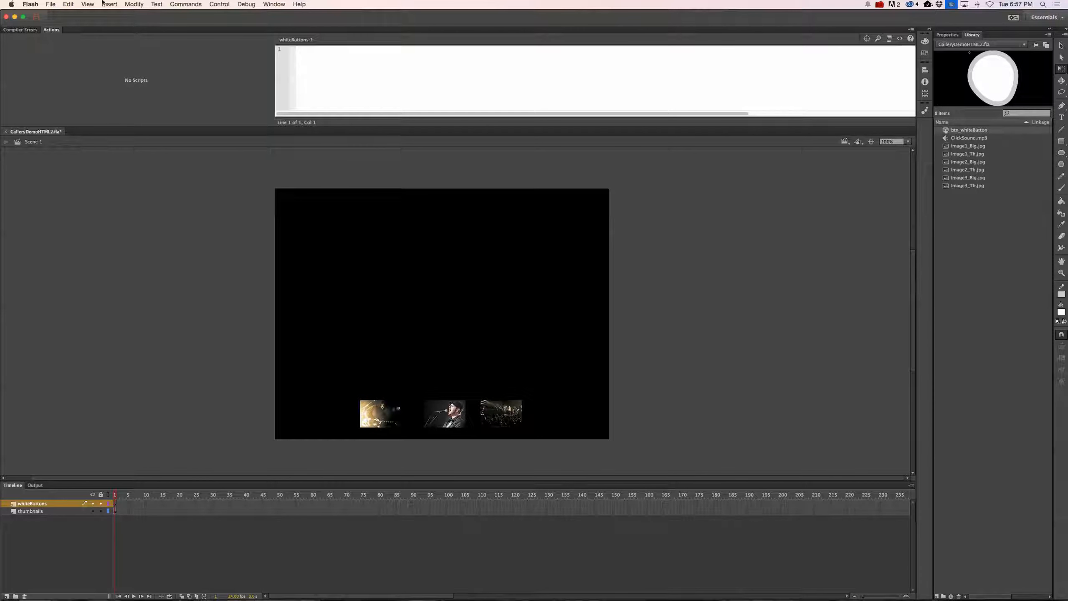
Step: Paste the three buttons in place on the whiteButtons layer and nudge them down closer to the thumbnails
left_click(68, 4)
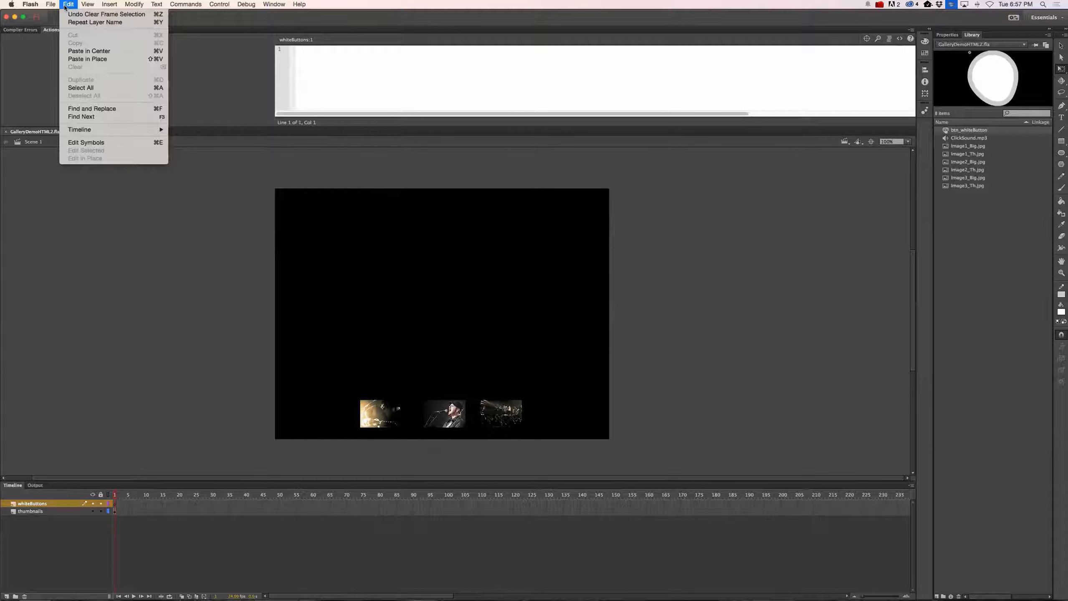
left_click(124, 62)
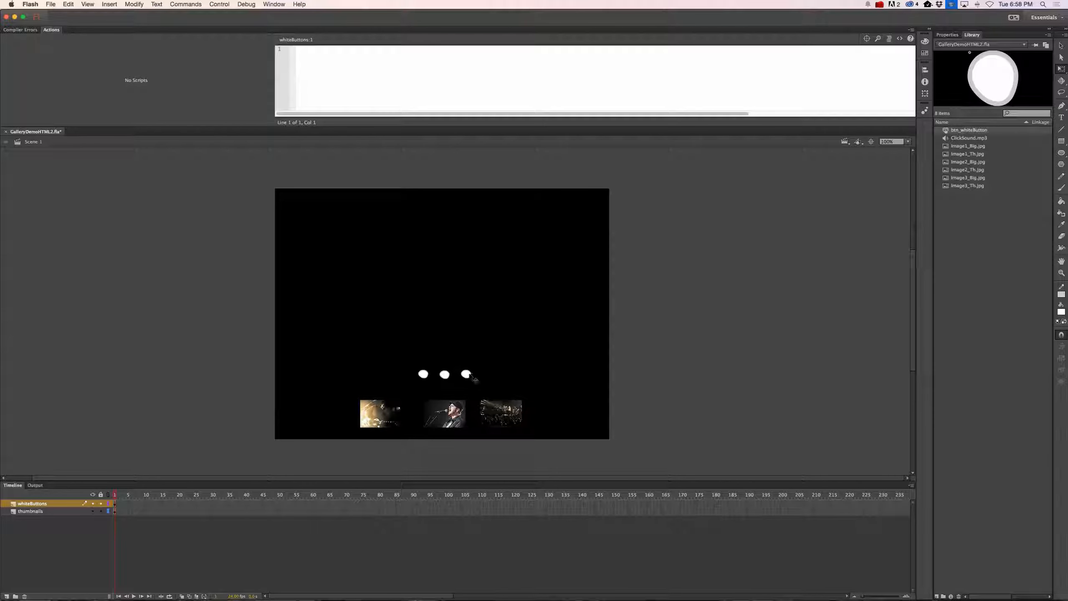
left_click_drag(405, 353, 473, 376)
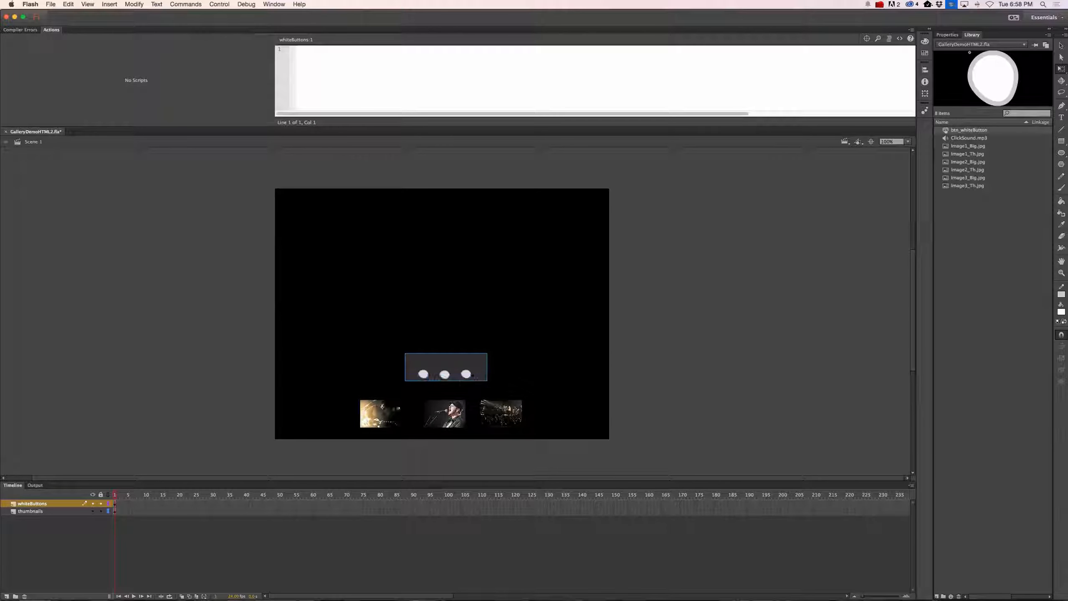
key("super+b")
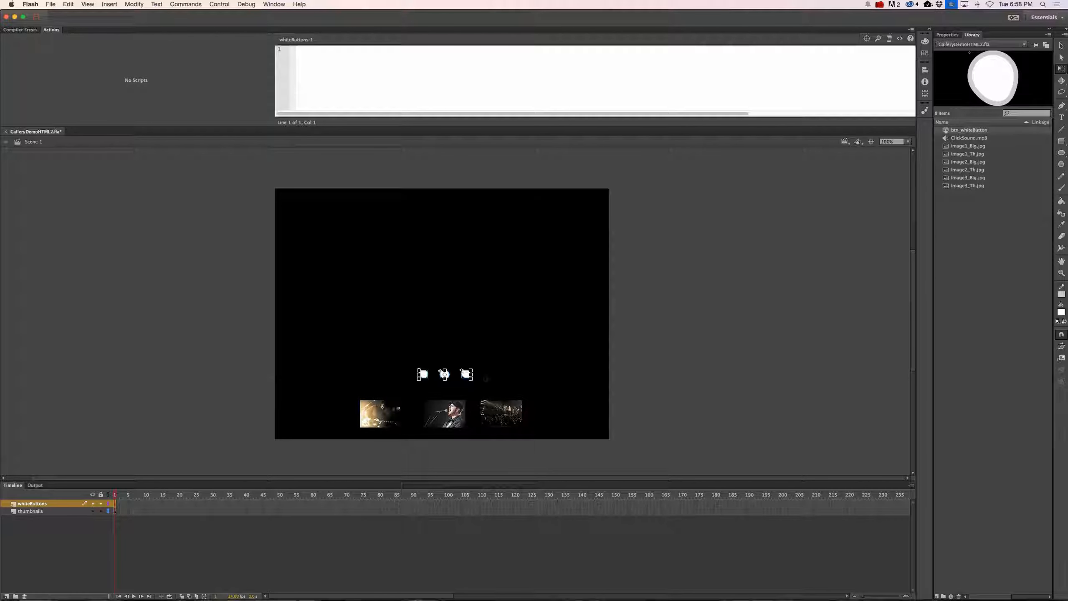
key("shift+Down")
key("shift+Down")
left_click(573, 354)
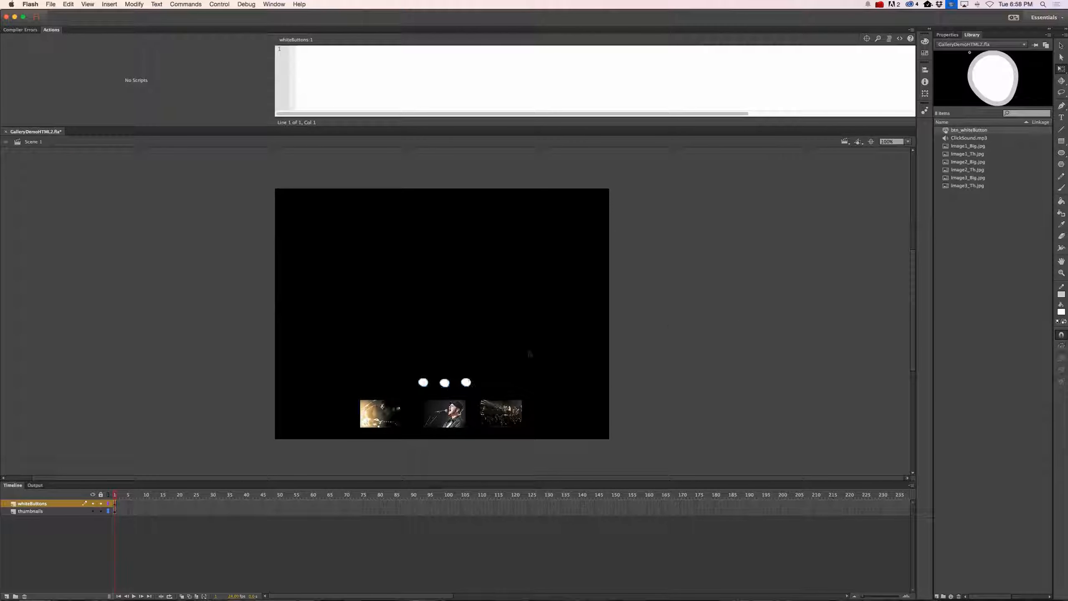
Step: Convert the first thumbnail on the stage to a button symbol named btn_image1
left_click(399, 419)
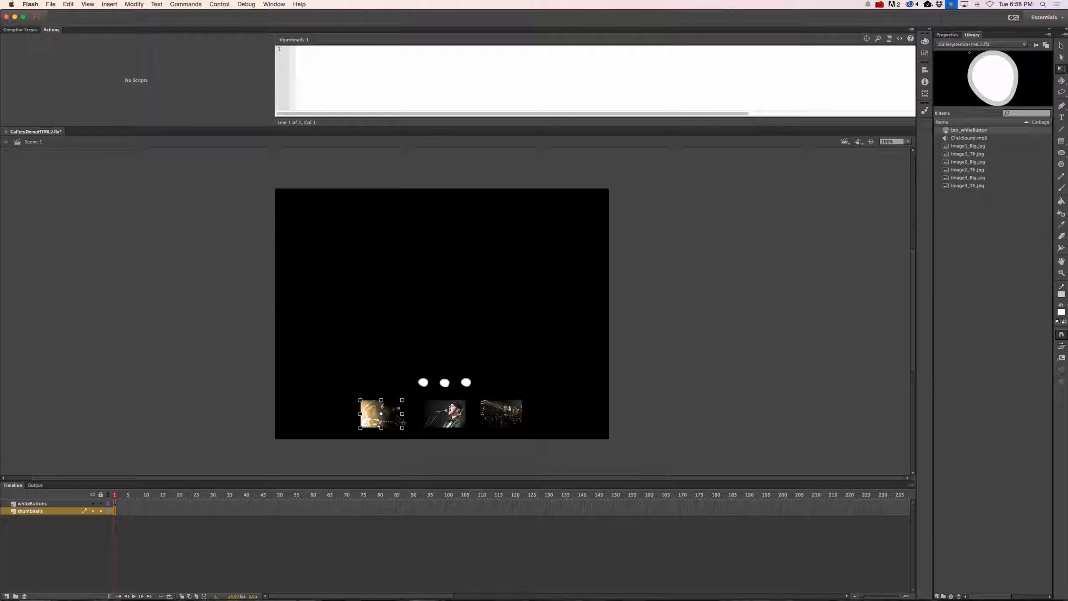
right_click(400, 420)
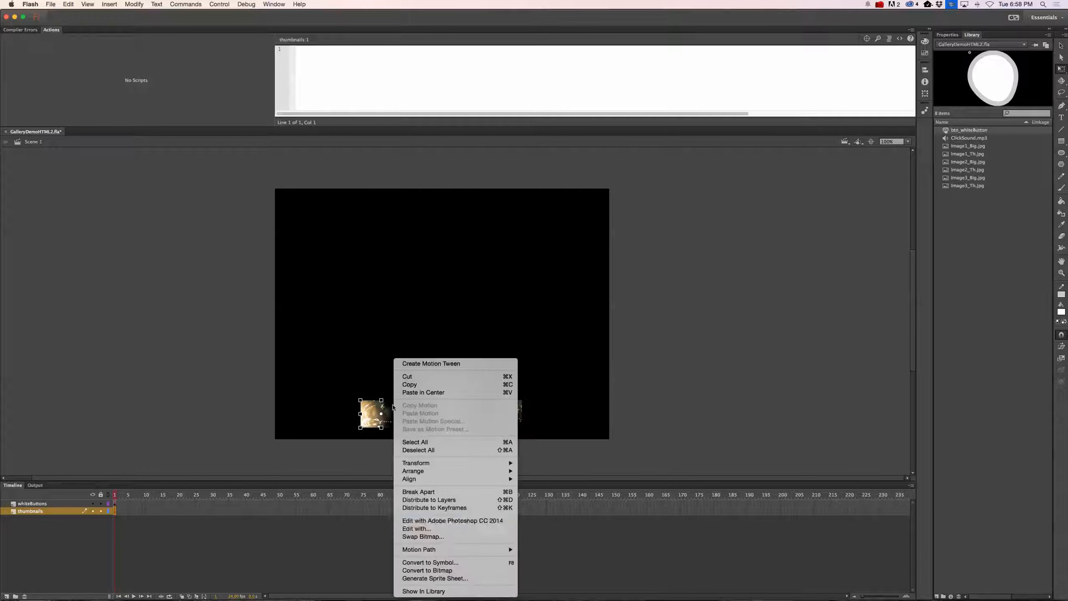
left_click(435, 563)
type("btn_image1")
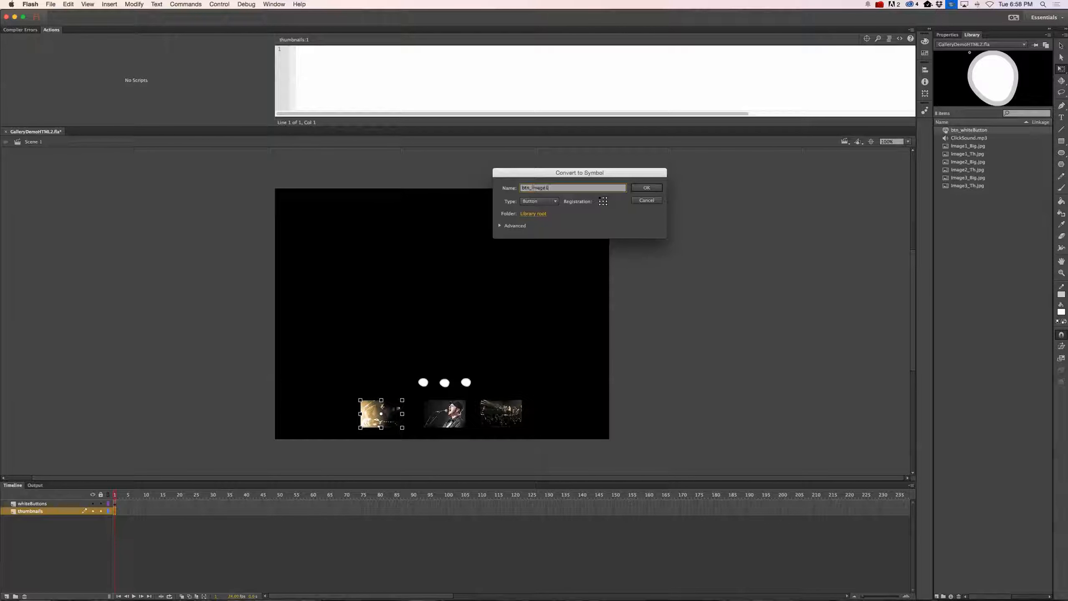
key("Return")
Step: Convert the middle thumbnail, showing the singer, to a button symbol named btn_image2
left_click(446, 414)
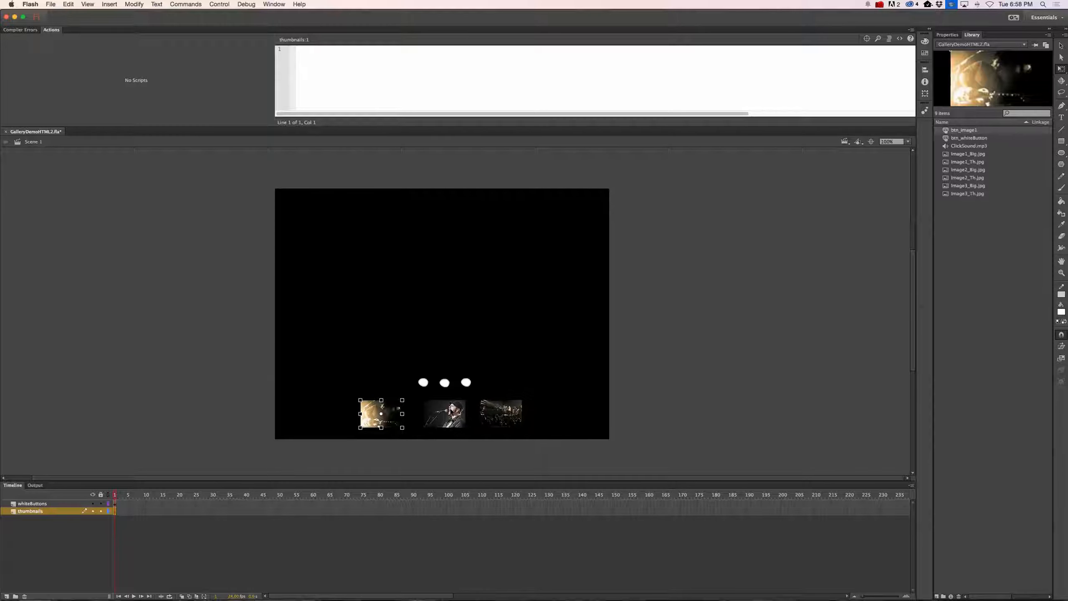
right_click(452, 408)
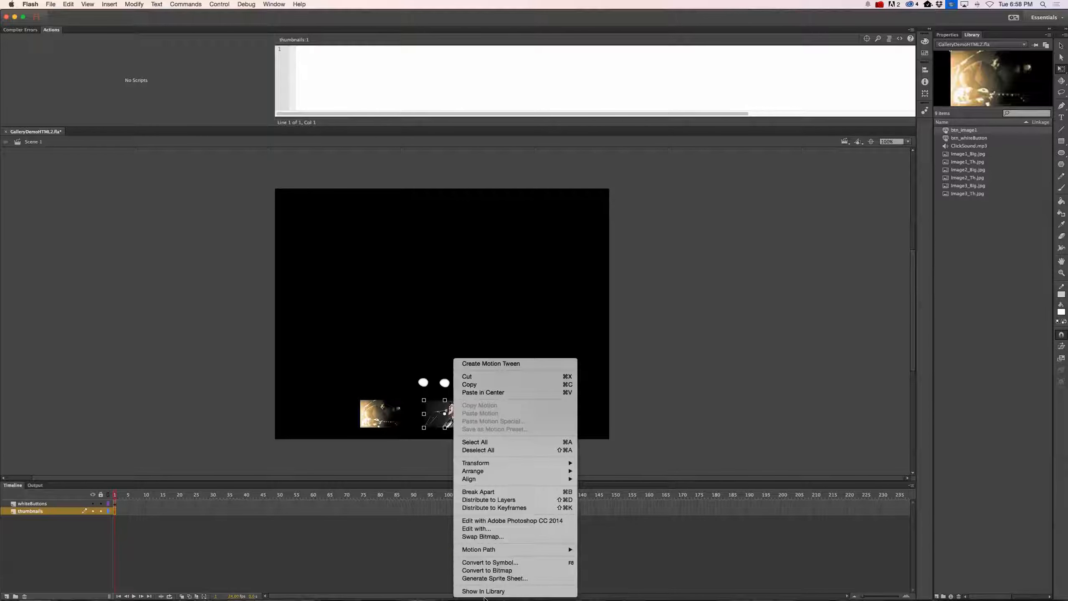
left_click(521, 565)
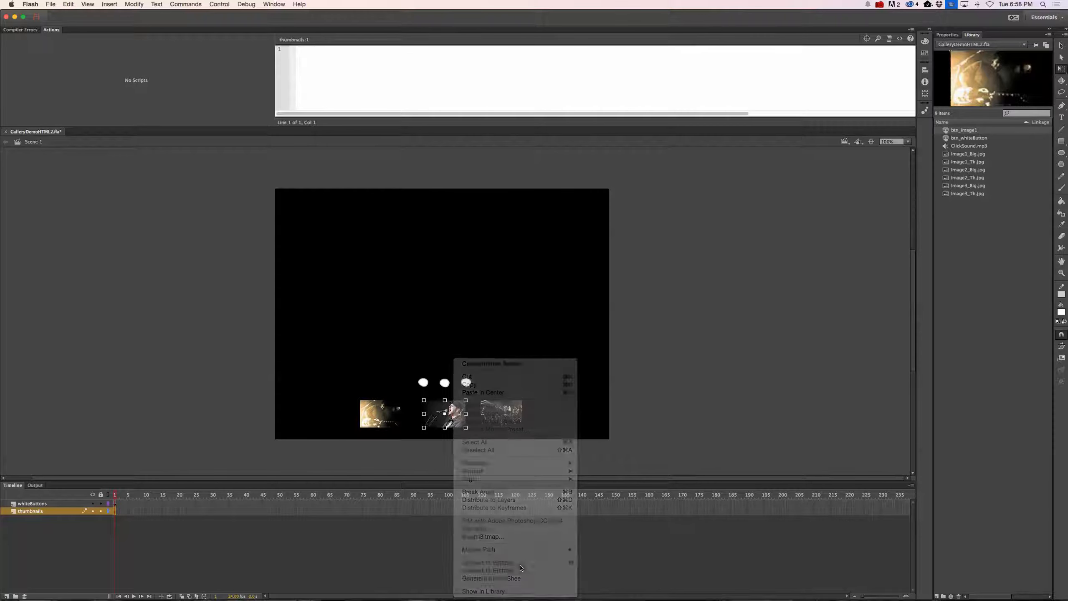
type("btn_image2")
key("Return")
Step: Convert the third thumbnail, showing the crowd, to a button symbol named btn_image3, and deselect it
left_click(509, 425)
right_click(517, 416)
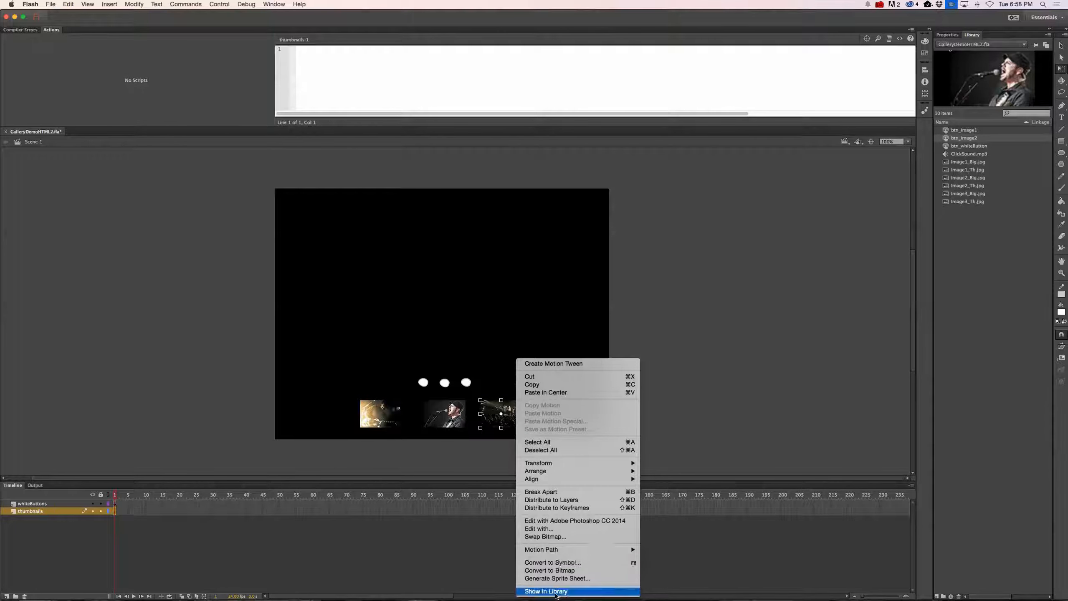
left_click(562, 563)
type("btn_image3")
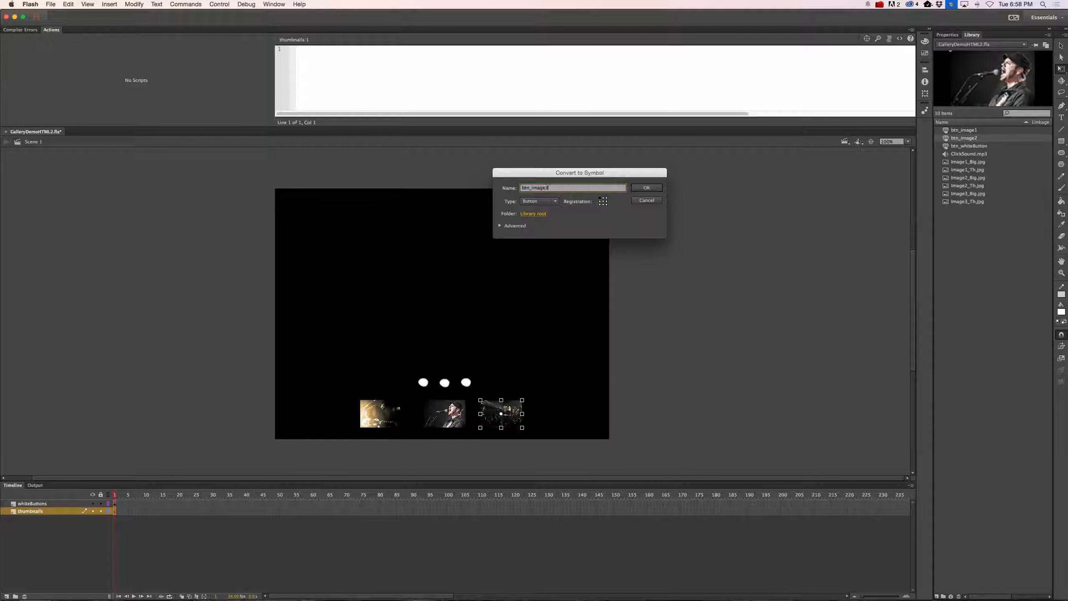
key("Return")
left_click(685, 425)
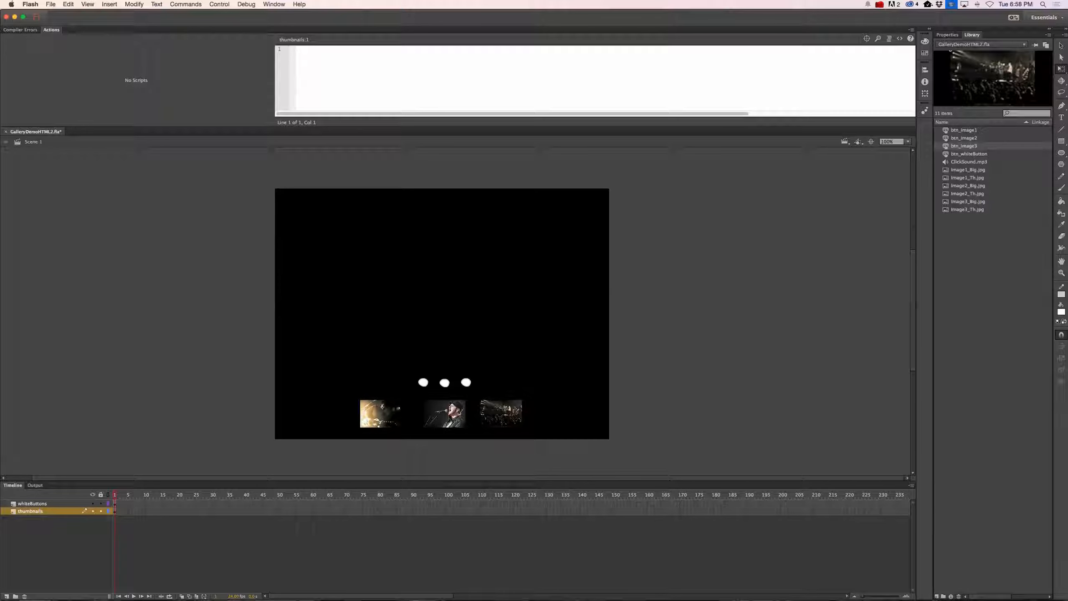
Step: Create a new layer, place it above whiteButtons and name it image
left_click(379, 413)
left_click(6, 597)
left_click_drag(30, 510, 32, 504)
double_click(33, 504)
type("image")
key("Return")
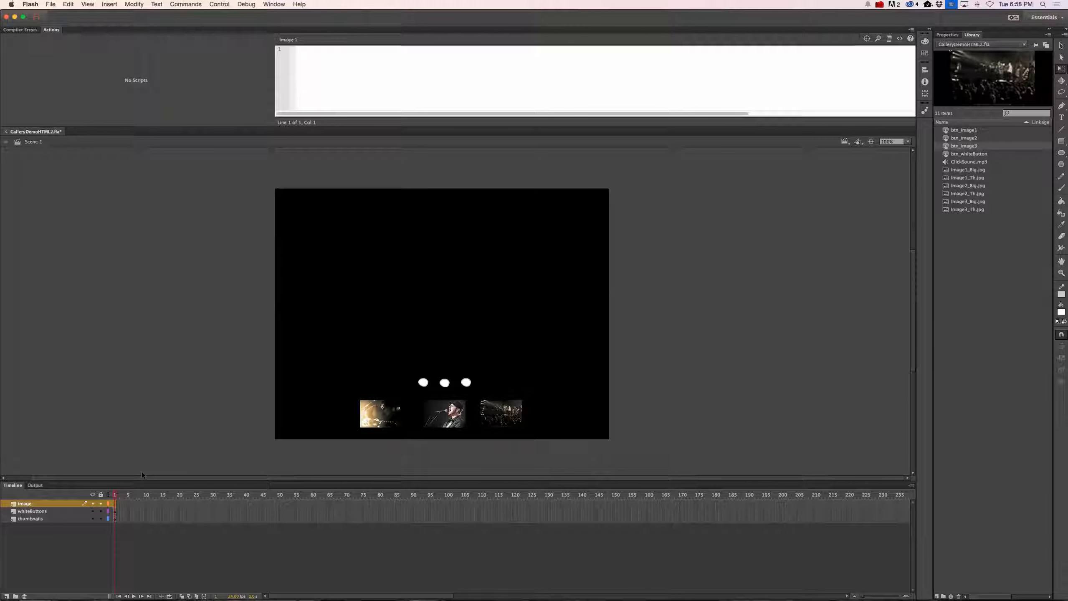
Step: Create another layer above the image layer and name it labels
left_click(7, 597)
double_click(25, 504)
type("labels")
key("Return")
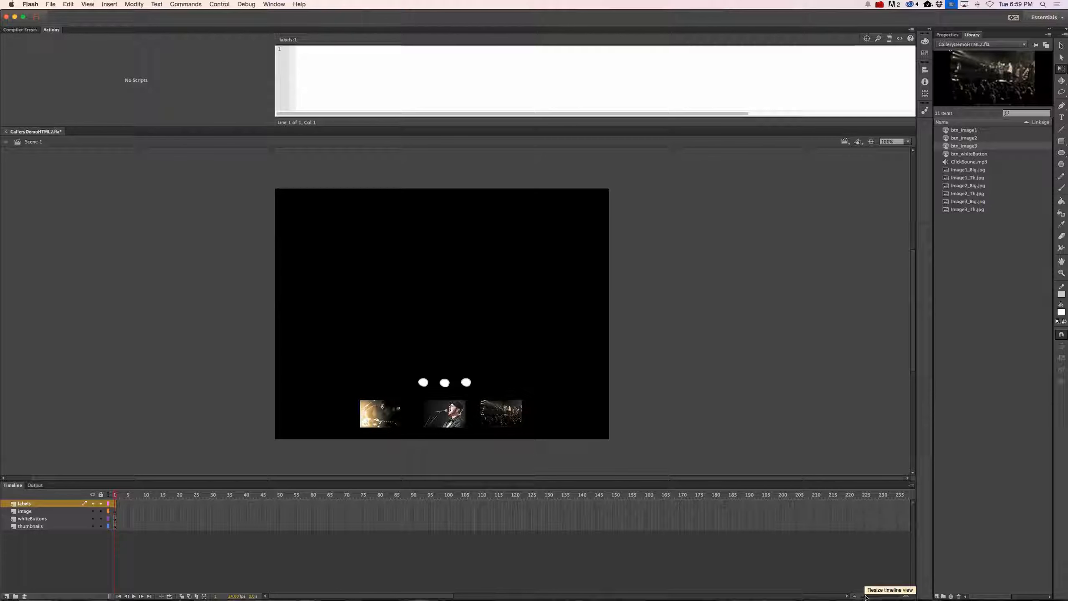
Step: Give frame 1 of the labels layer the frame label start
left_click_drag(865, 599, 864, 598)
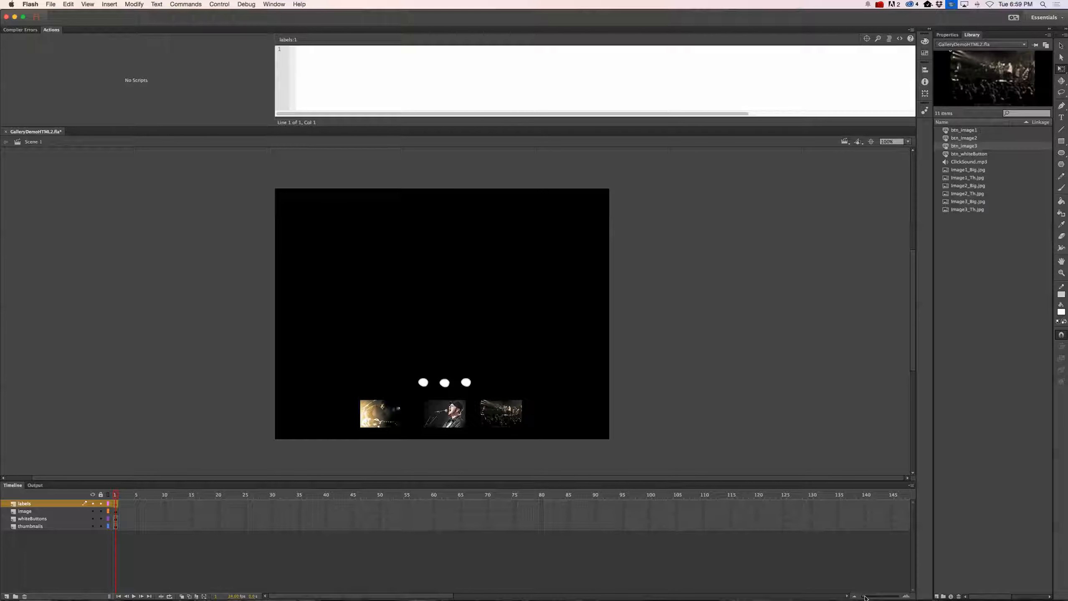
left_click_drag(865, 598, 866, 598)
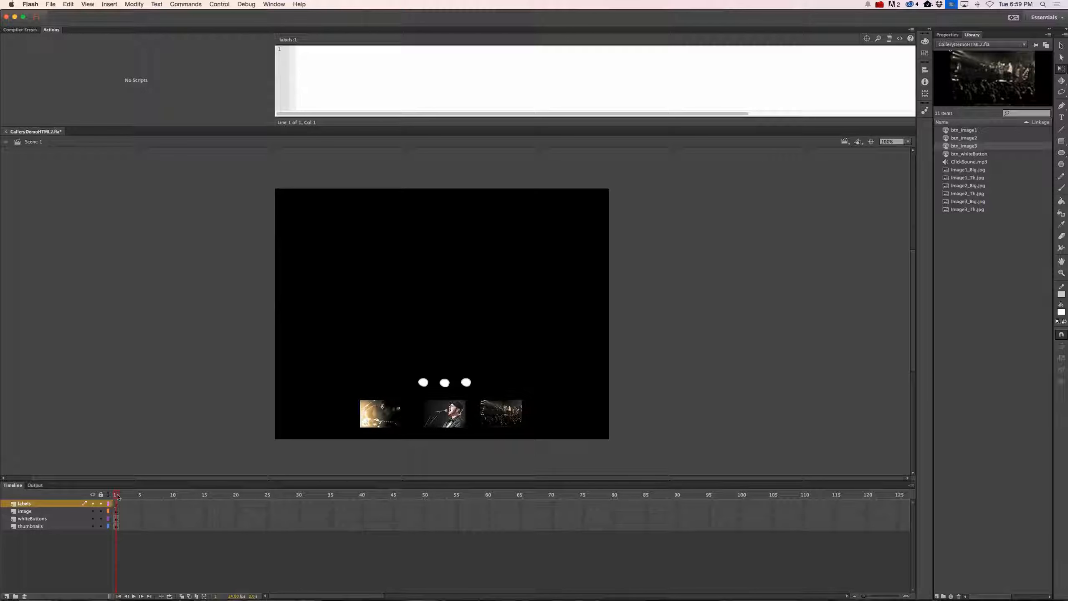
left_click(28, 512)
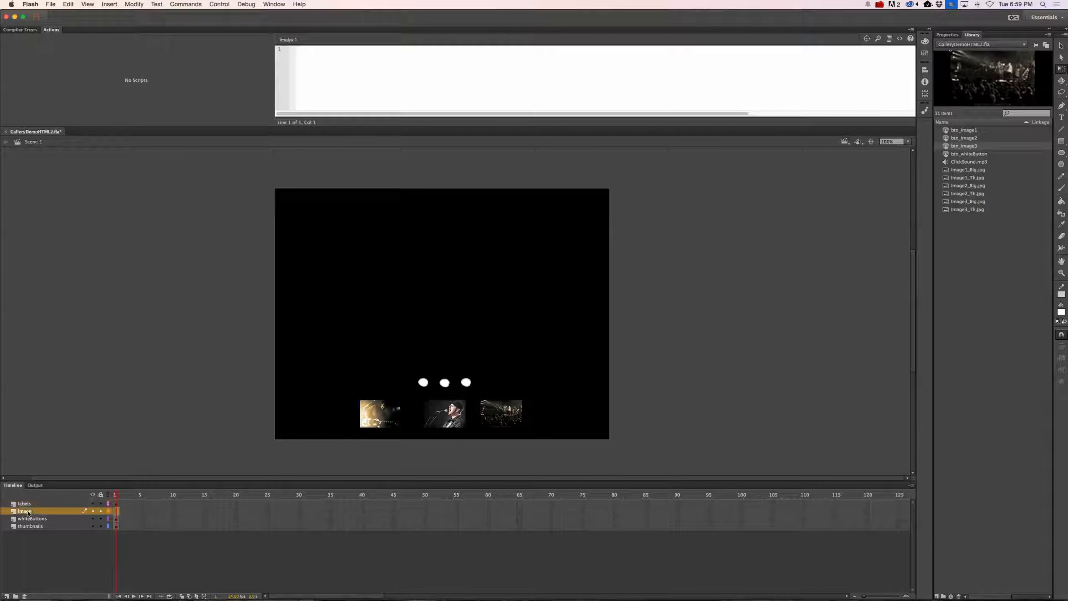
left_click(116, 504)
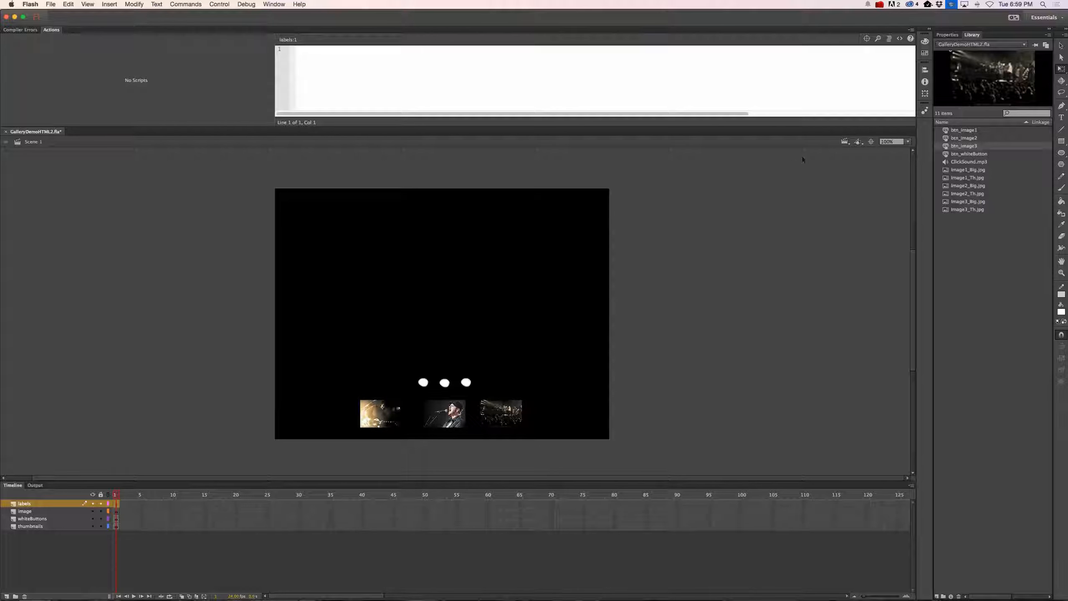
left_click(953, 35)
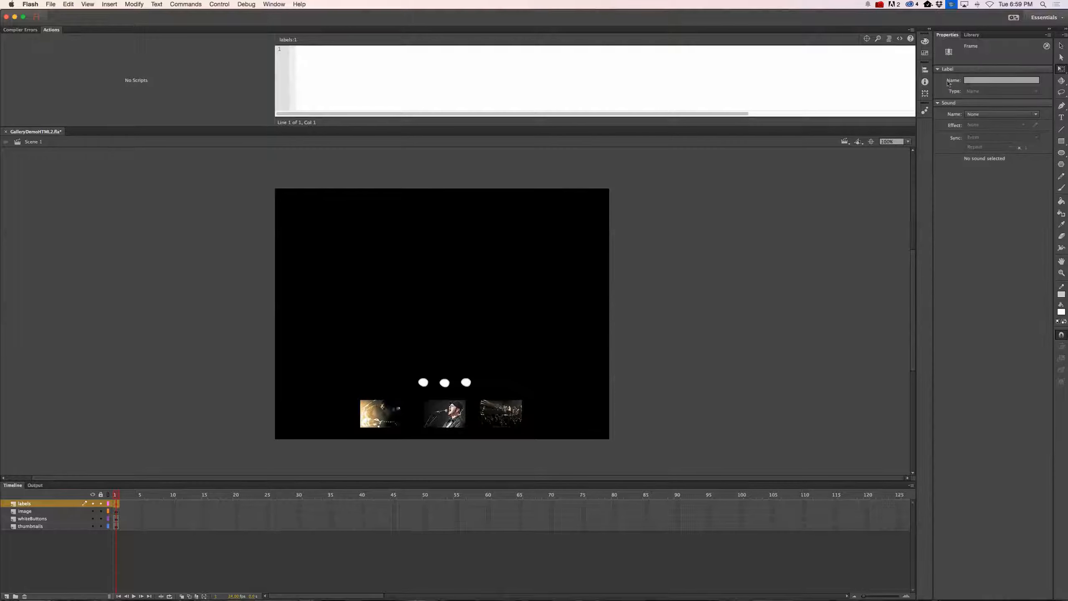
left_click(987, 80)
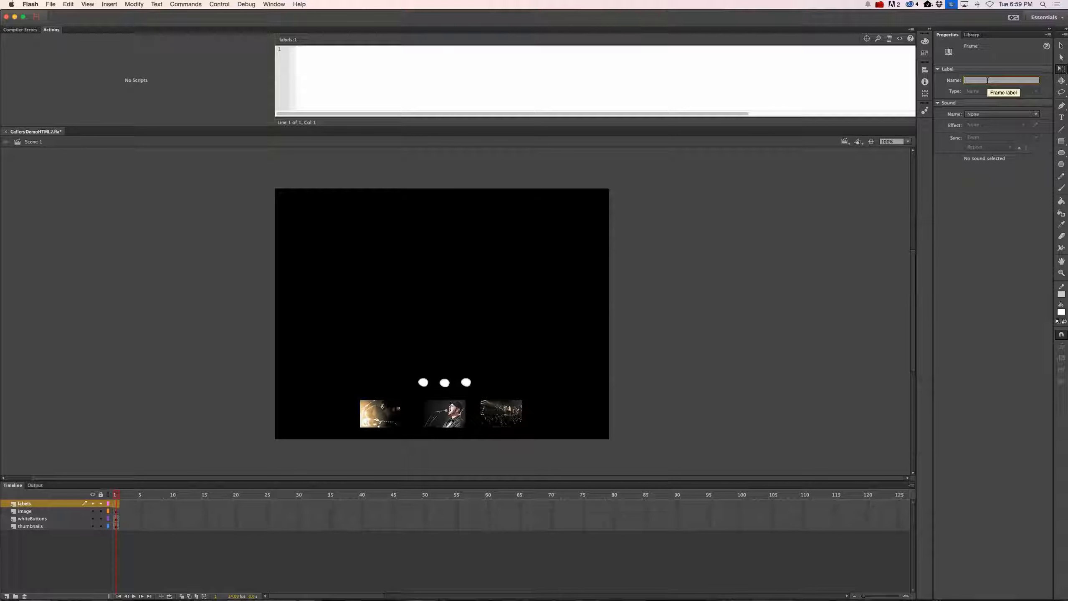
type("start")
key("Return")
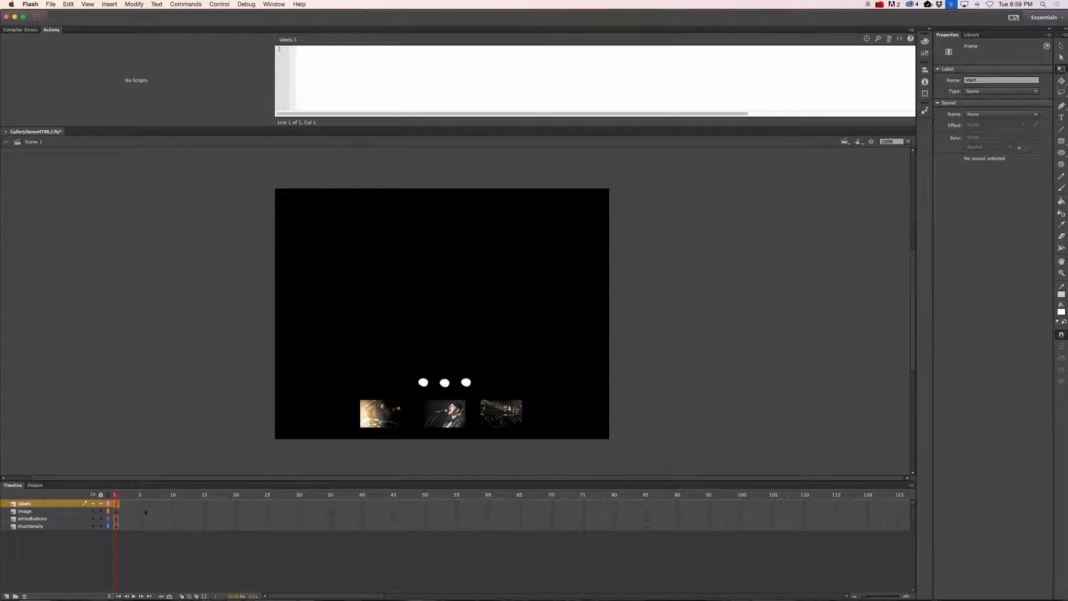
Step: Insert blank keyframes at frames 10, 20 and 30 of the labels layer
left_click(173, 505)
right_click(174, 505)
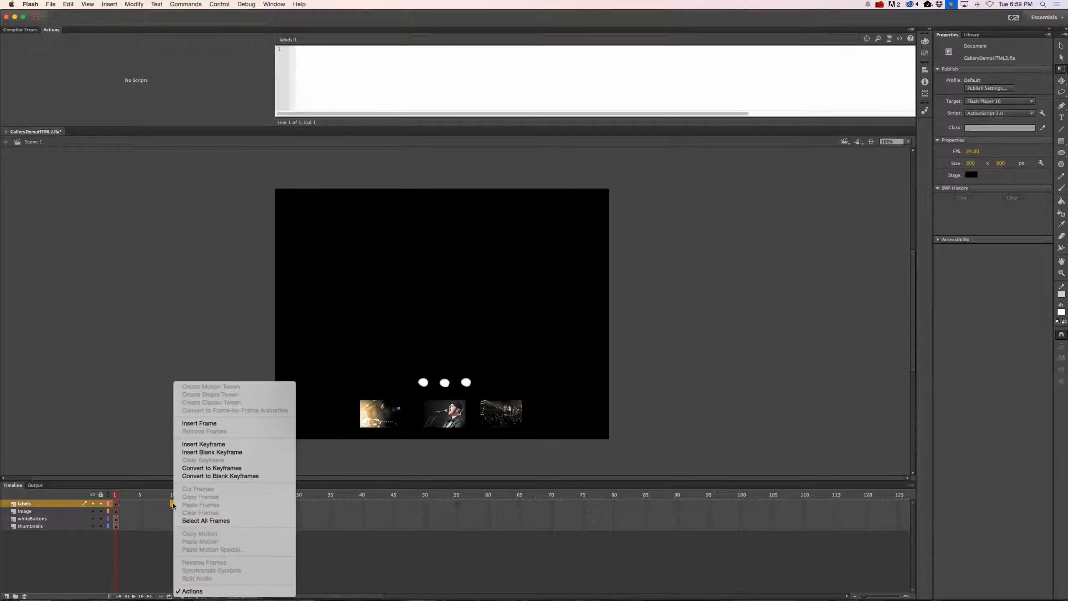
left_click(212, 454)
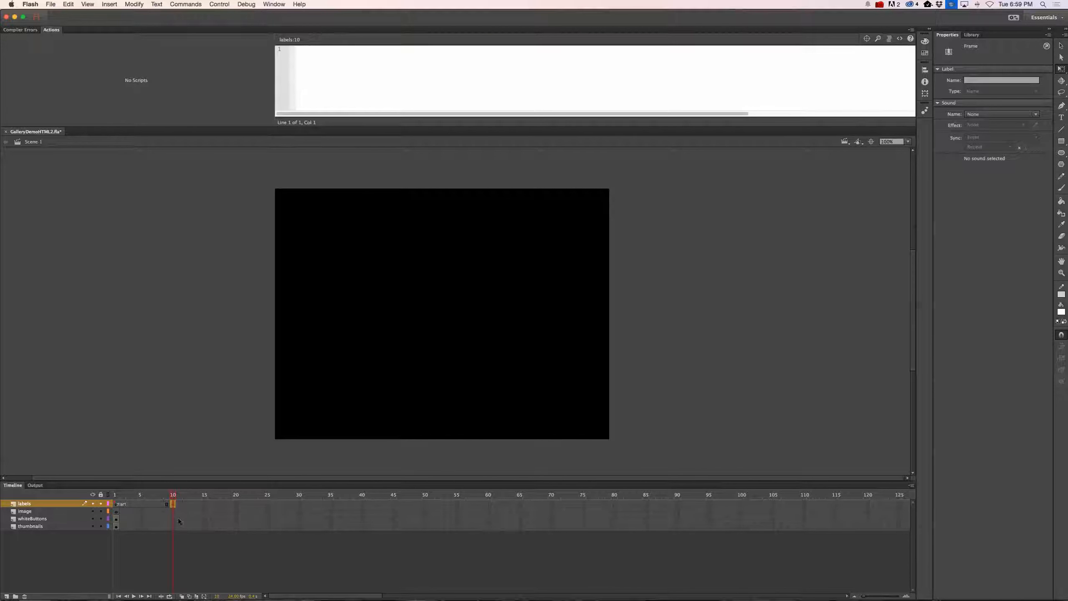
left_click(146, 524)
left_click(173, 505)
left_click_drag(173, 504, 238, 505)
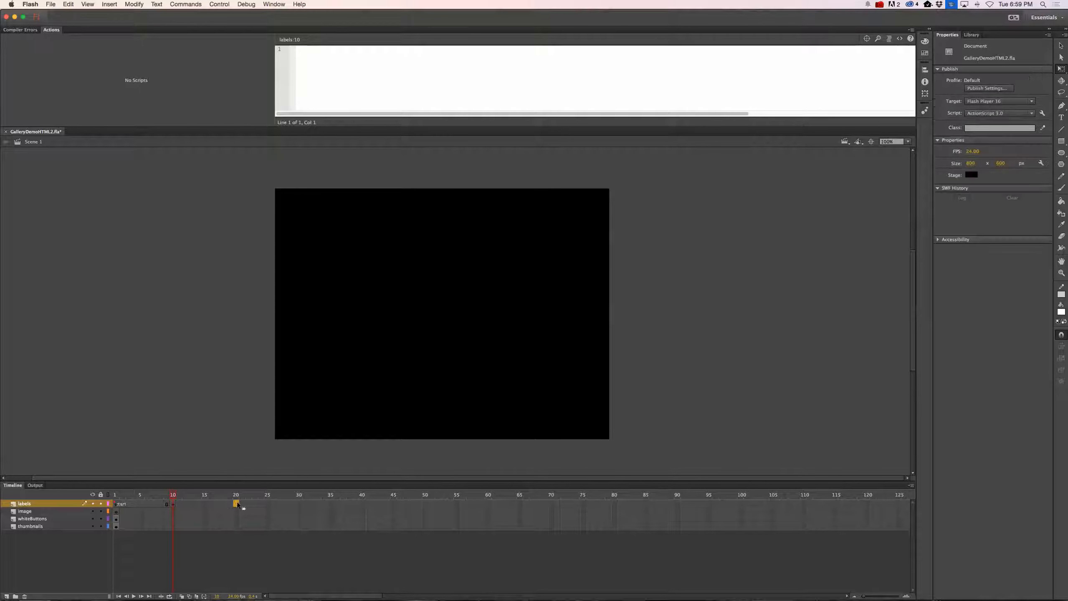
right_click(236, 505)
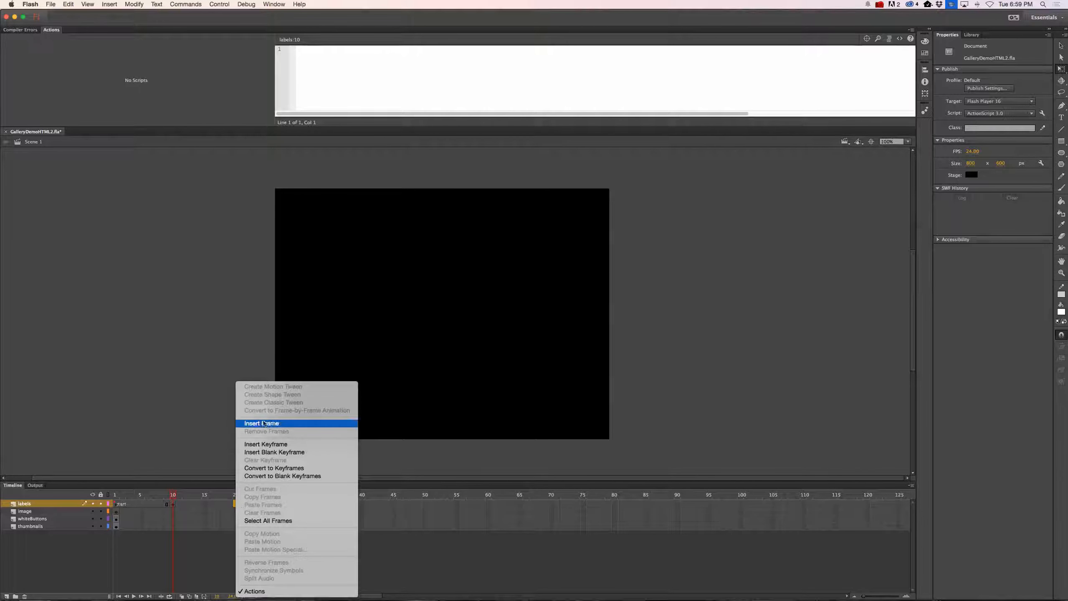
left_click(270, 453)
left_click(299, 504)
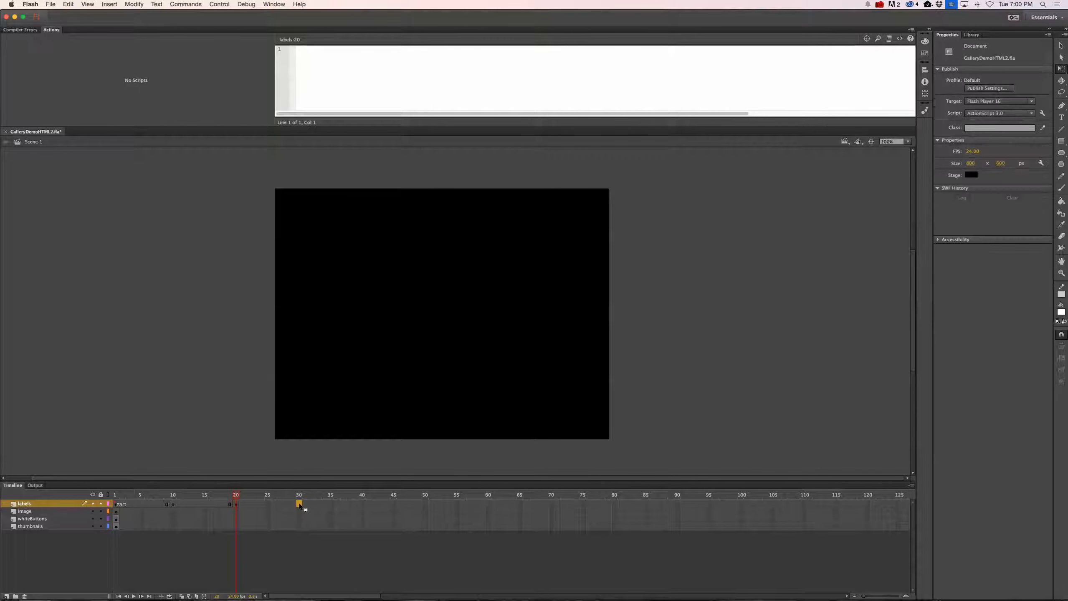
right_click(300, 505)
left_click(332, 448)
left_click_drag(299, 526, 306, 526)
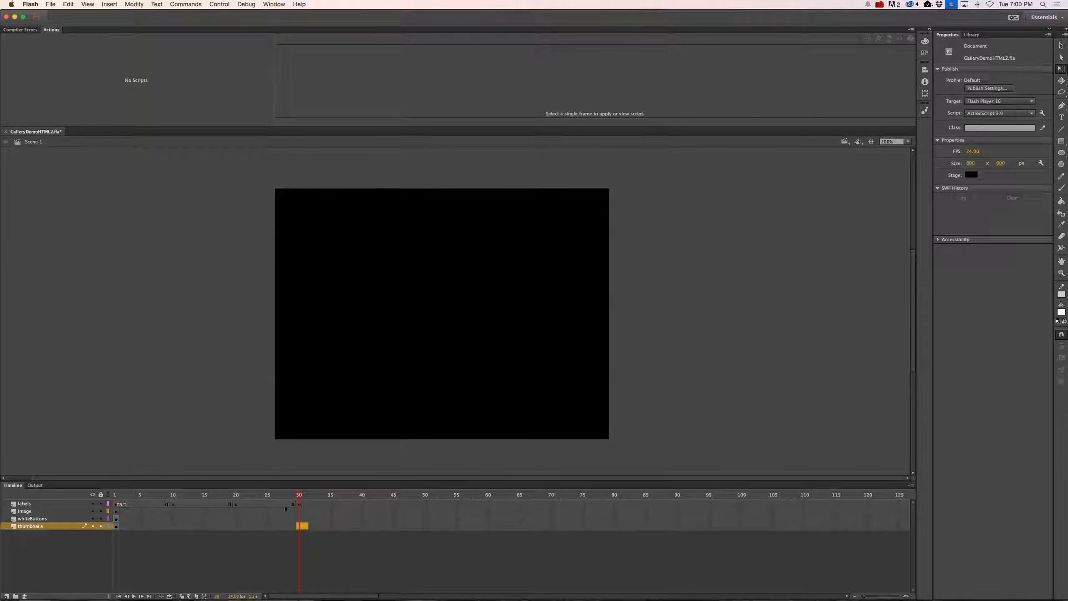
Step: Extend the labels layer by inserting a frame at frame 40
left_click(362, 504)
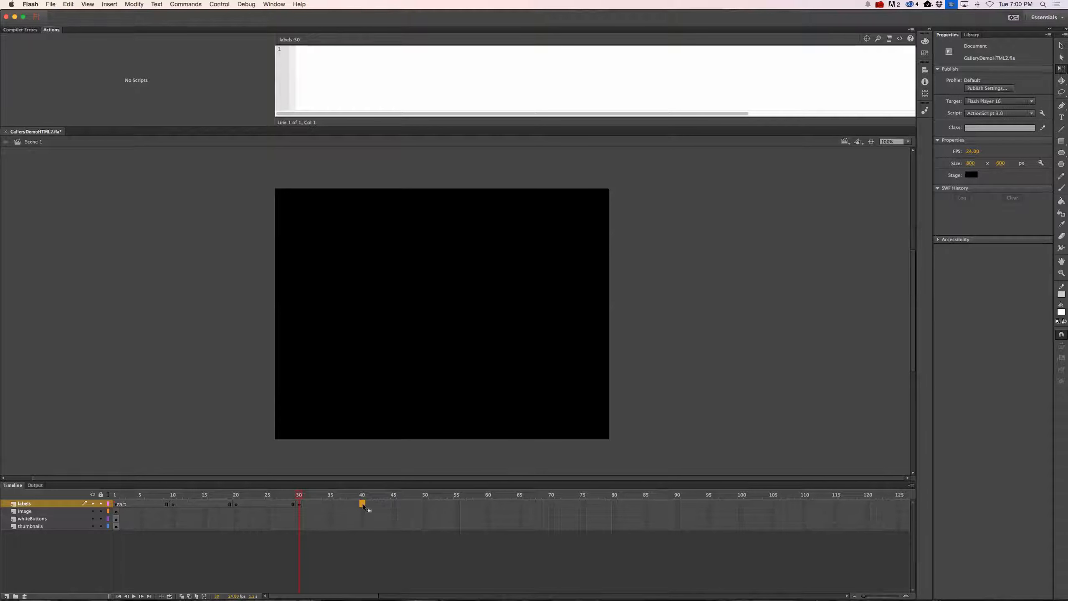
right_click(363, 505)
left_click(403, 424)
left_click(375, 526)
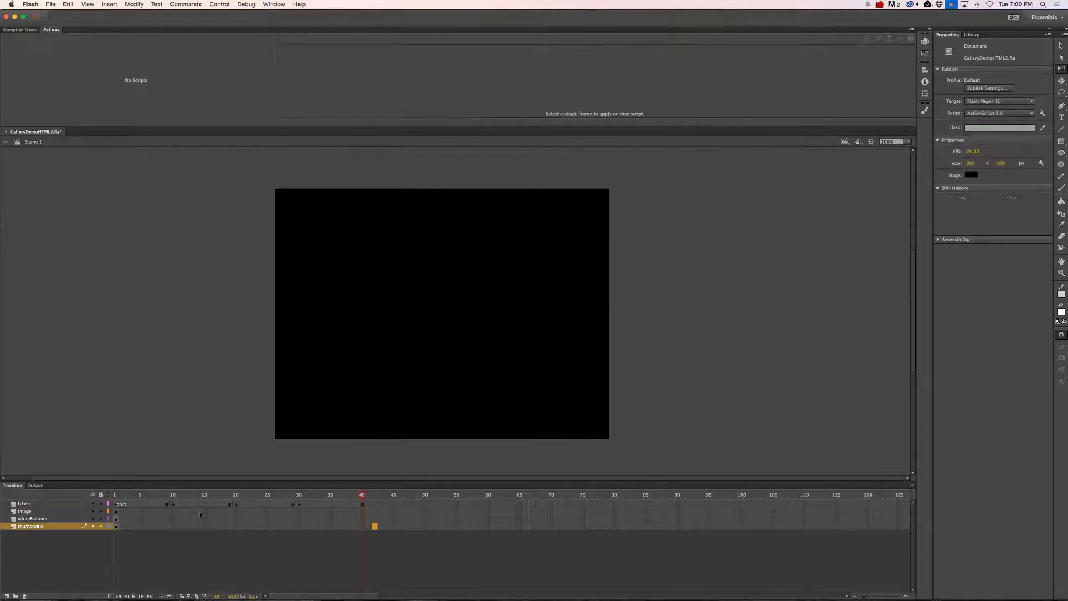
Step: Give the keyframe at frame 10 of the labels layer the frame label image1
left_click(172, 504)
left_click(987, 82)
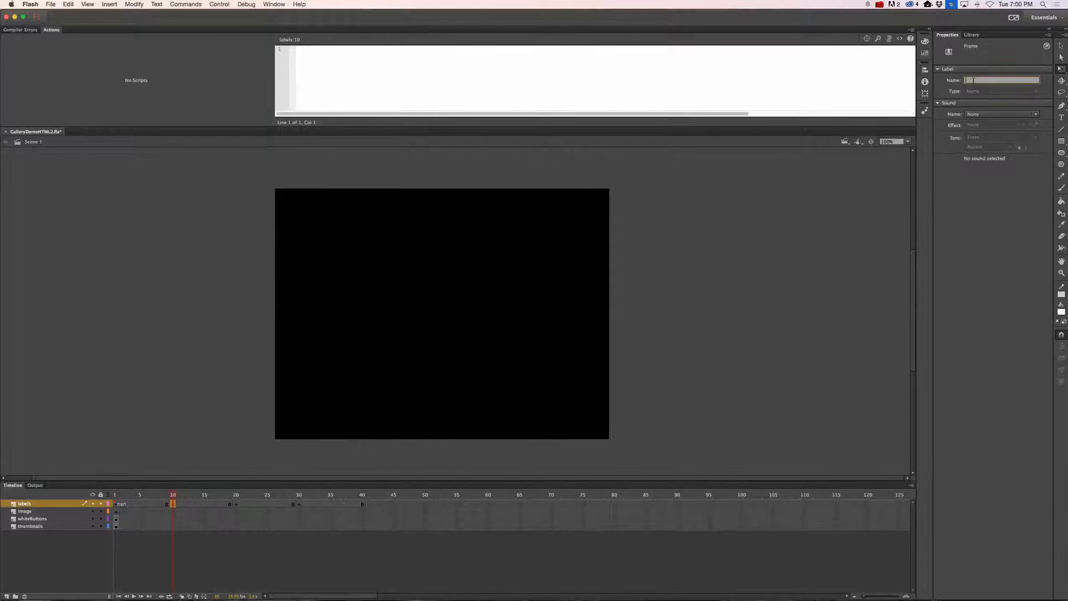
type("image1")
key("Return")
Step: Give the keyframe at frame 20 of the labels layer the frame label image2
left_click(235, 504)
left_click(970, 80)
type("image2")
key("Return")
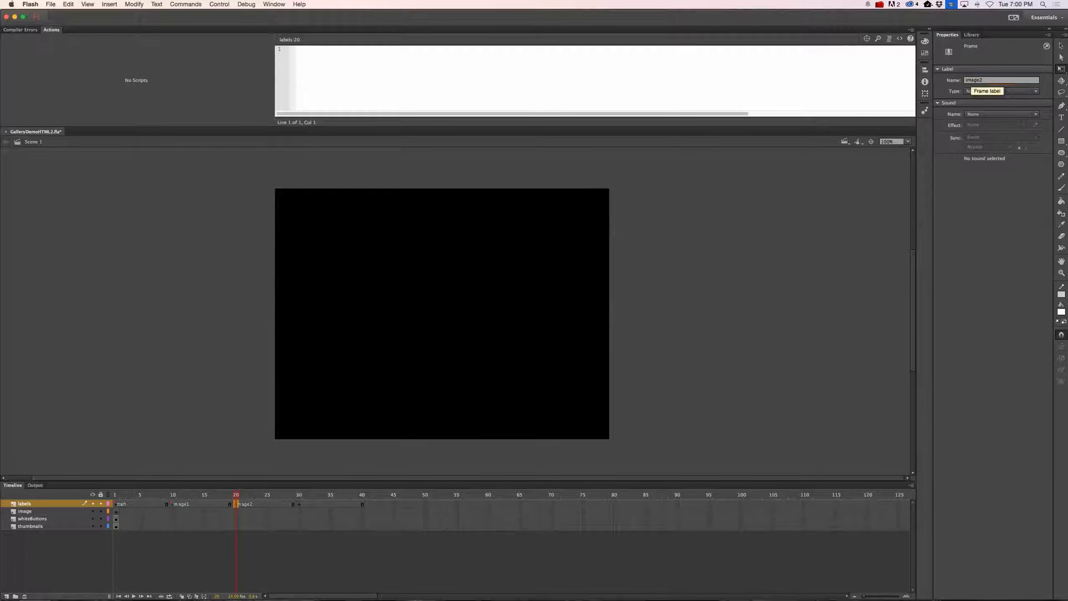
Step: Give the keyframe at frame 30 of the labels layer the frame label image3
left_click(299, 504)
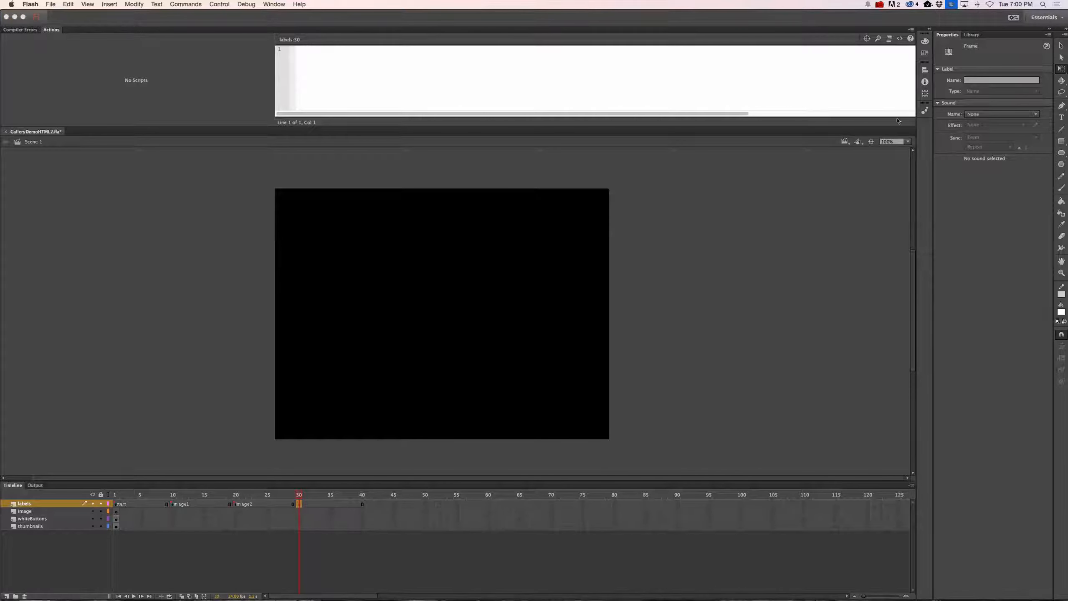
left_click(966, 81)
type("image3")
key("Return")
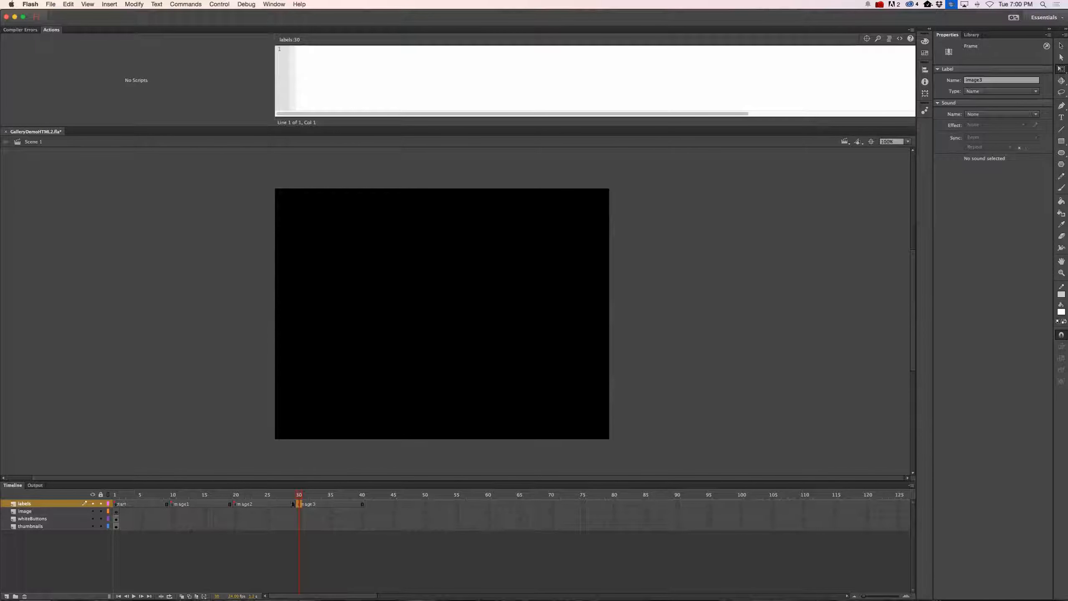
left_click(107, 531)
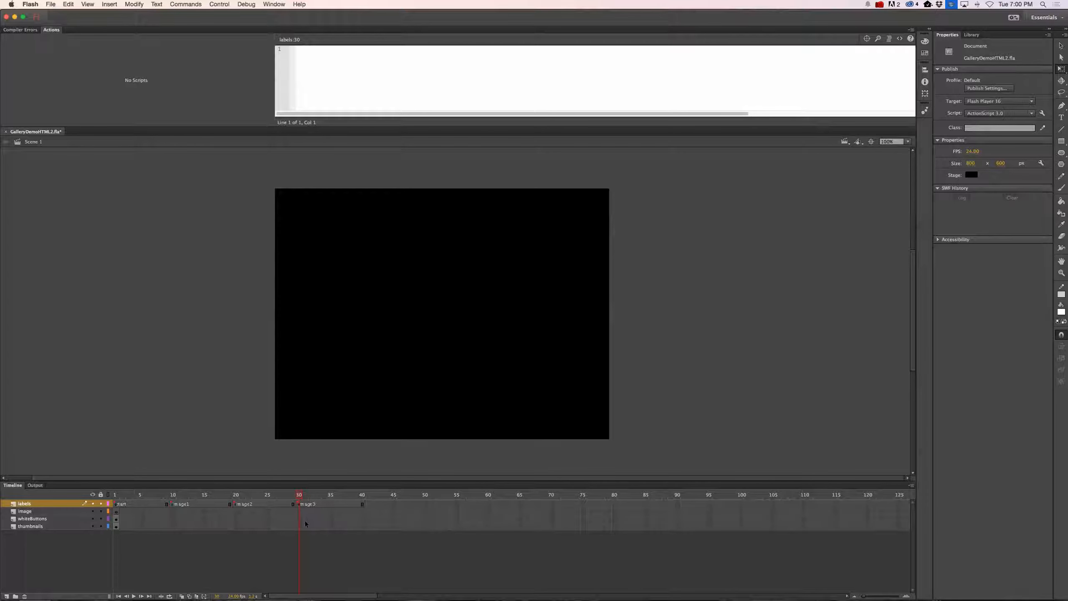
Step: Extend the whiteButtons and thumbnails layers together by inserting frames at frame 40
left_click(361, 521)
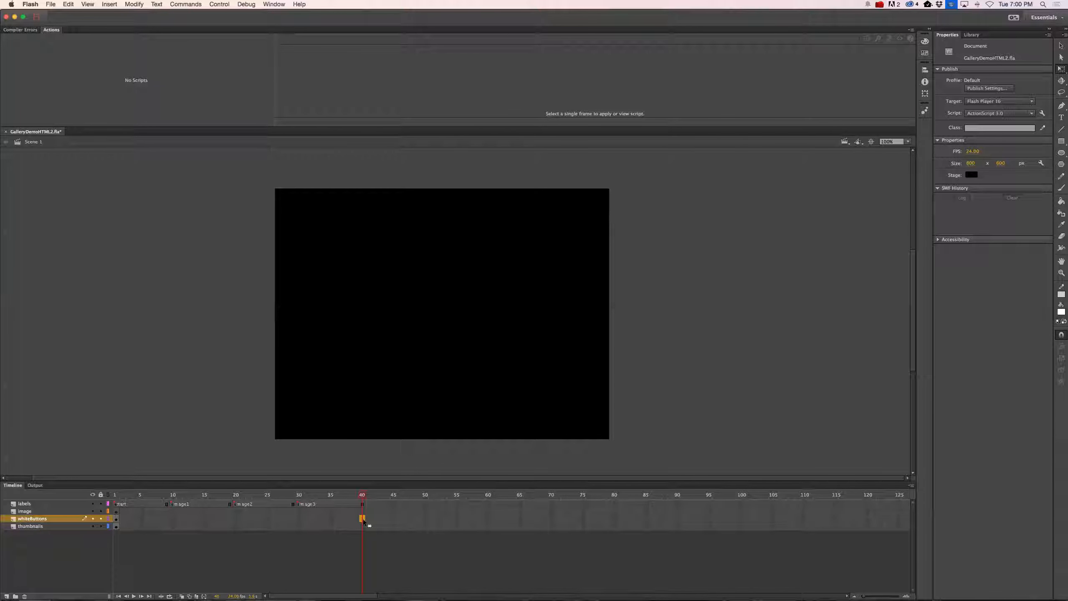
left_click(363, 529, "shift")
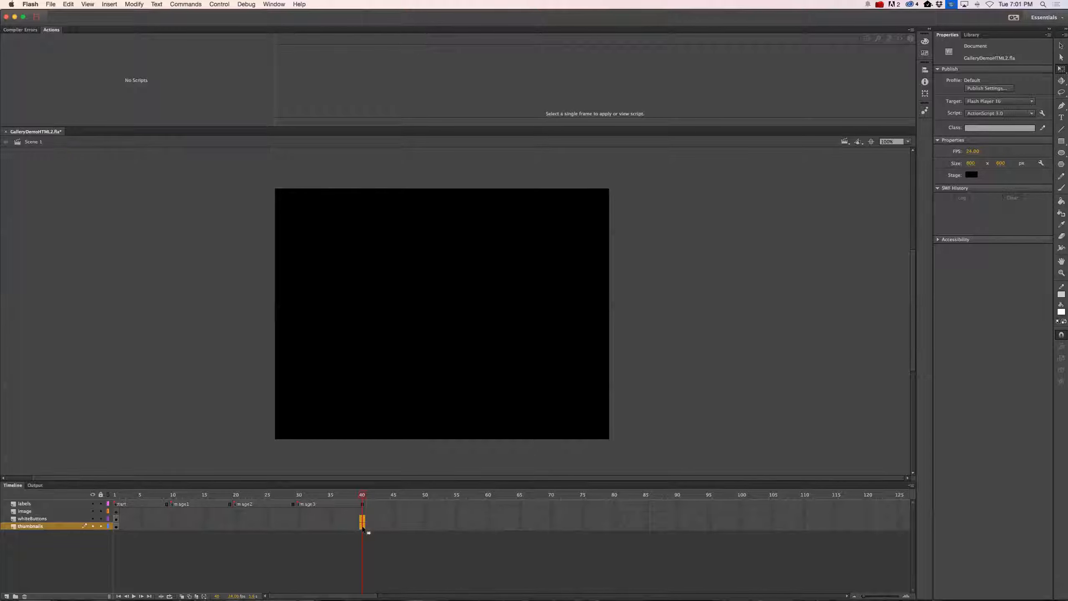
right_click(362, 521)
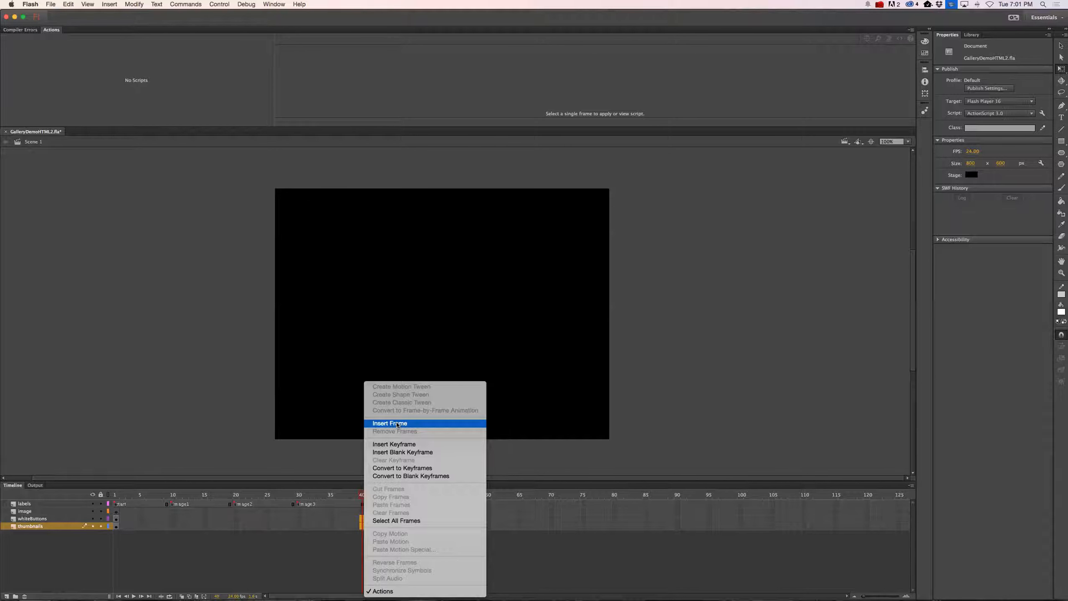
left_click(396, 424)
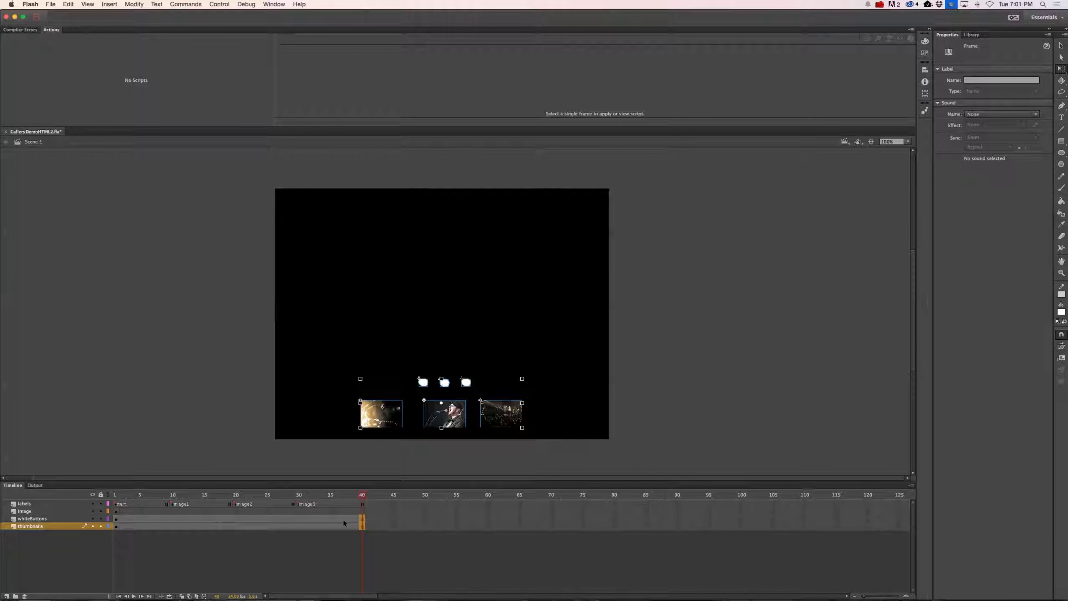
Step: Add a text field reading "Welcome" to frame 1 of the image layer, widened to fit the whole word
left_click(116, 512)
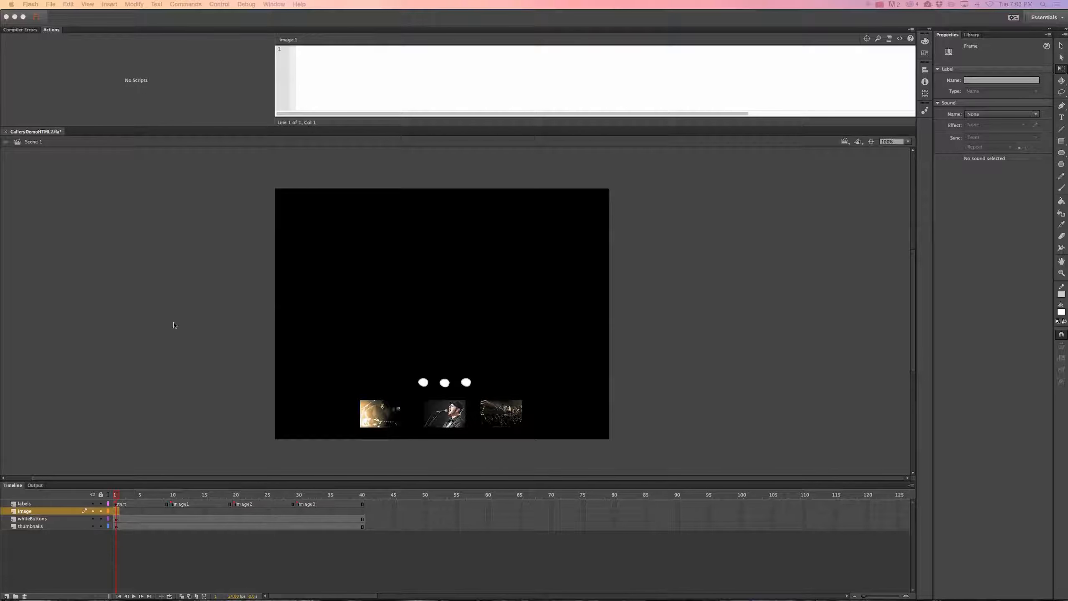
left_click(174, 325)
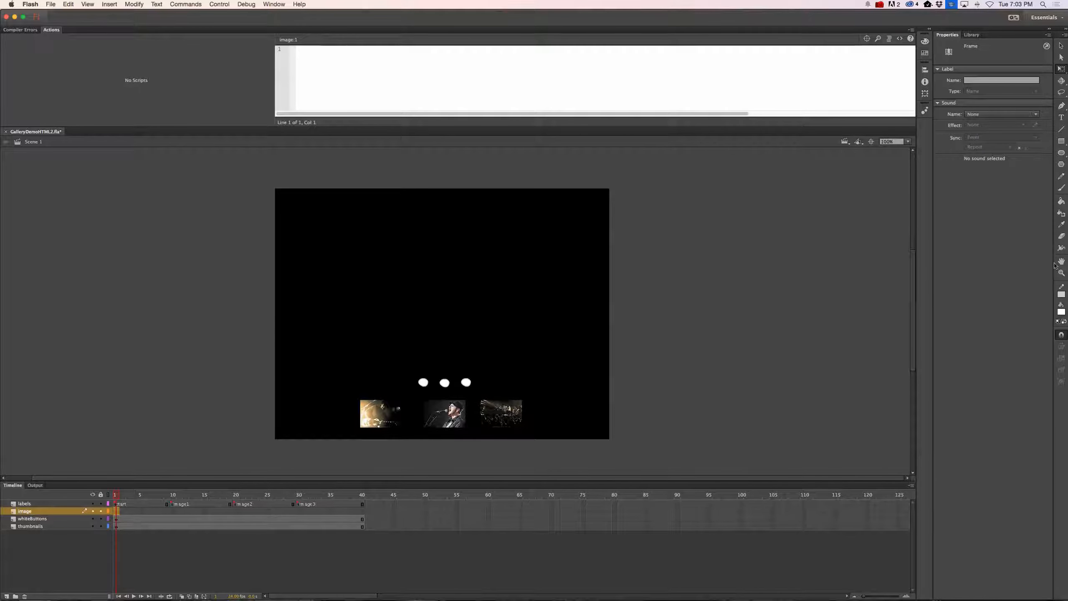
left_click(1061, 118)
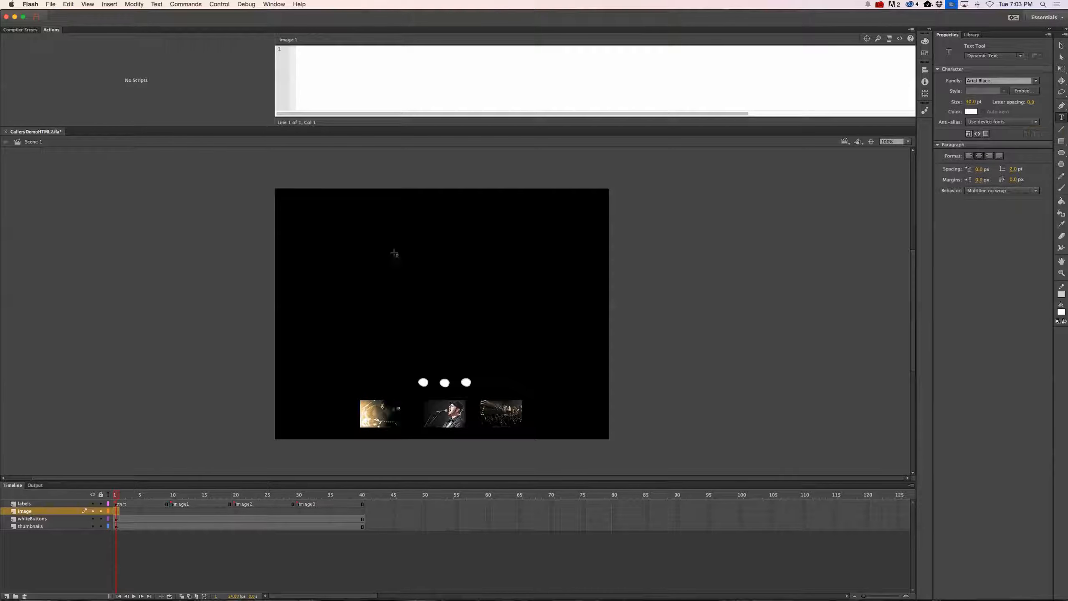
left_click_drag(417, 261, 461, 280)
type("Welcome")
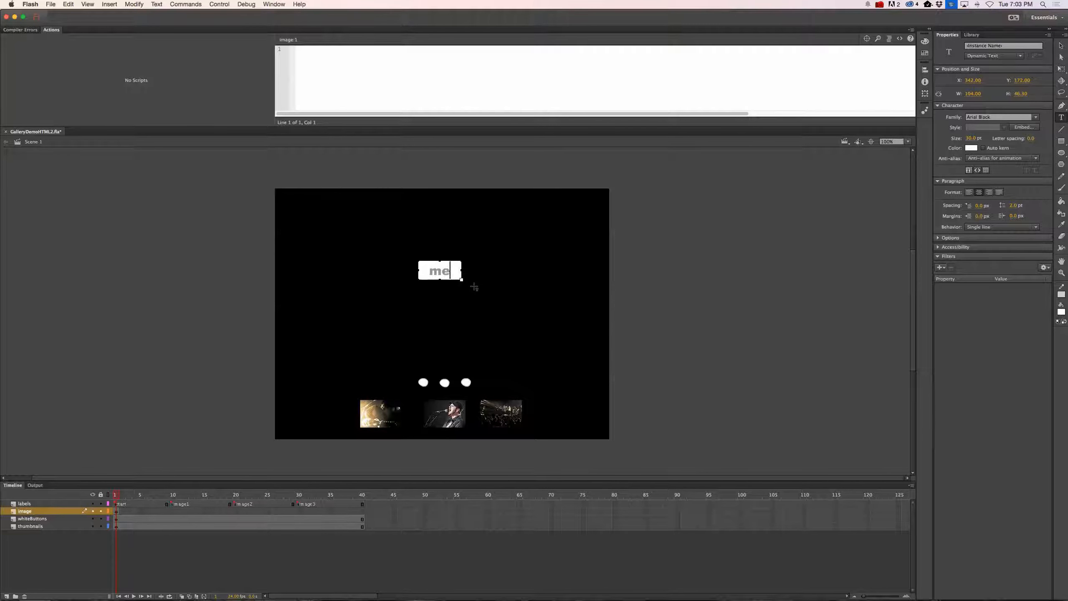
left_click_drag(461, 270, 496, 270)
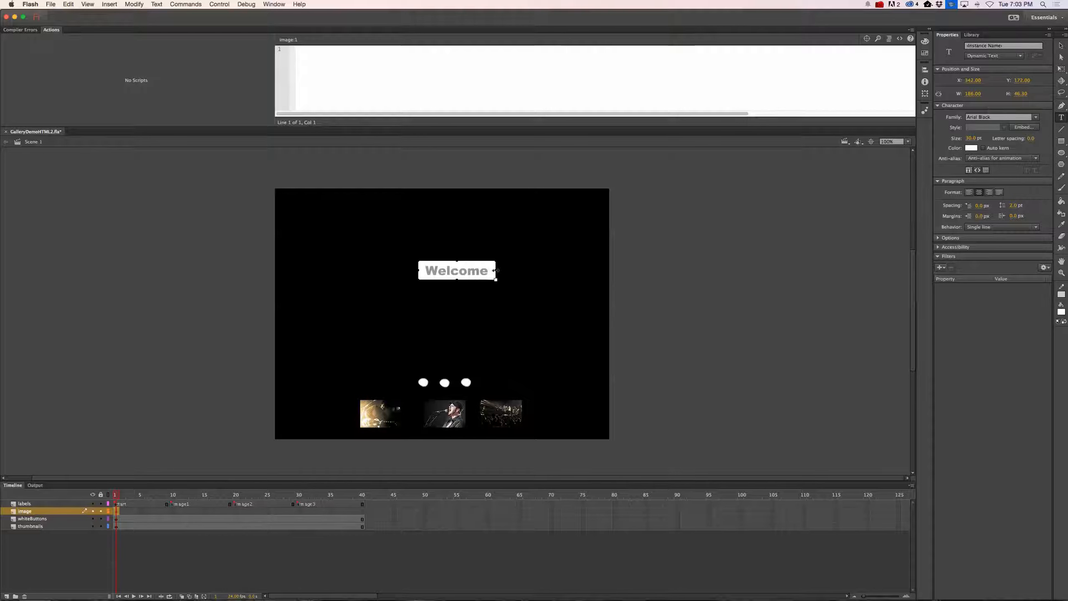
Step: Move the Welcome text to be centred above the middle white button, at about X 313, Y 204
left_click(1060, 45)
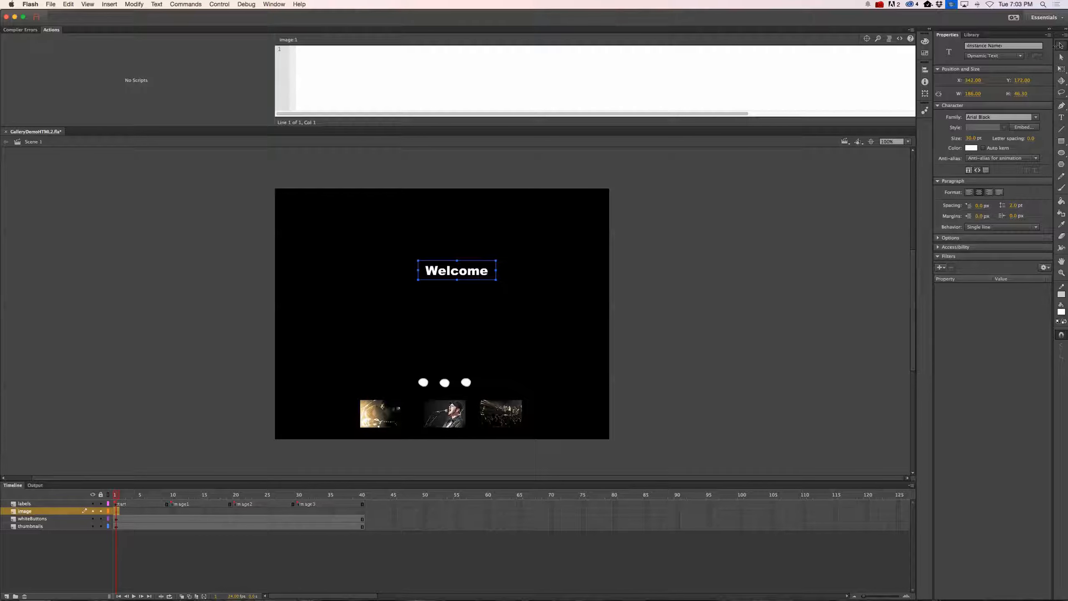
left_click(682, 248)
left_click_drag(472, 276, 467, 289)
left_click(519, 291)
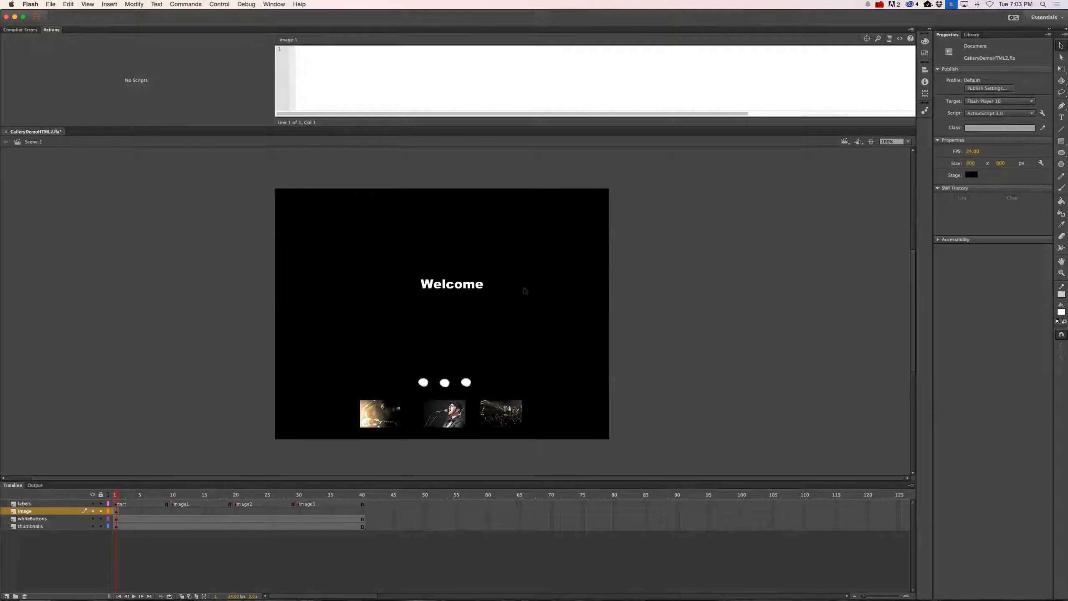
left_click_drag(478, 287, 472, 288)
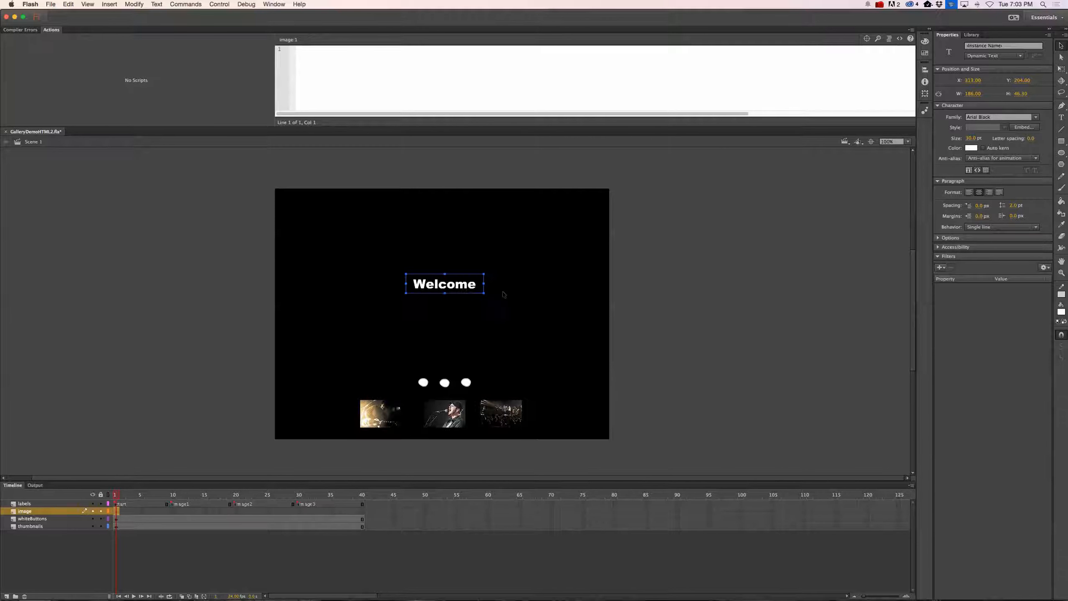
left_click(502, 296)
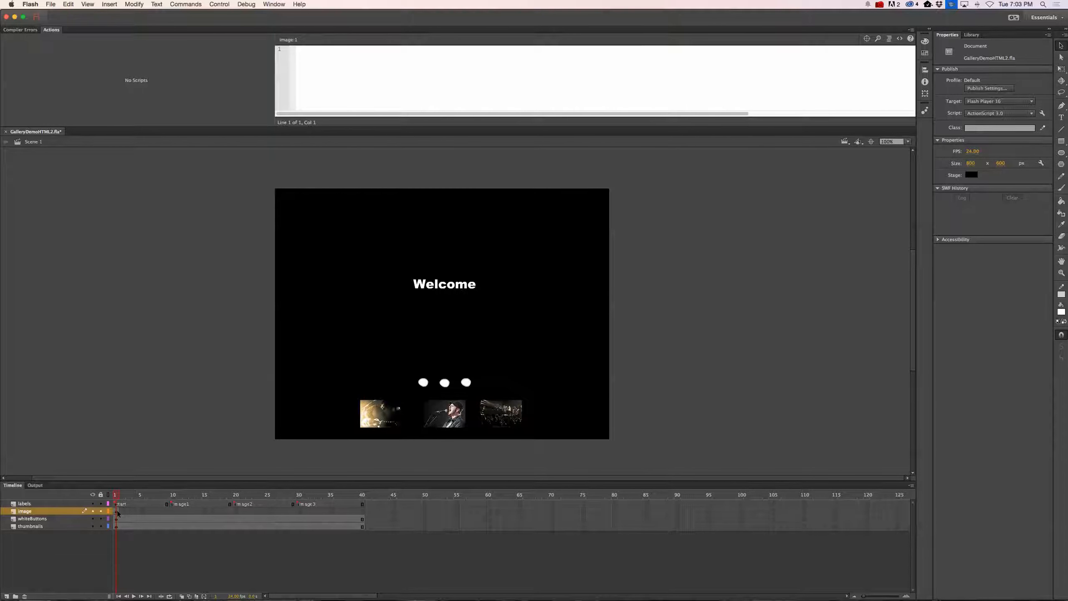
Step: Insert a blank keyframe at frame 10 of the image layer and place Image1_Big.jpg from the library on the stage
left_click(173, 511)
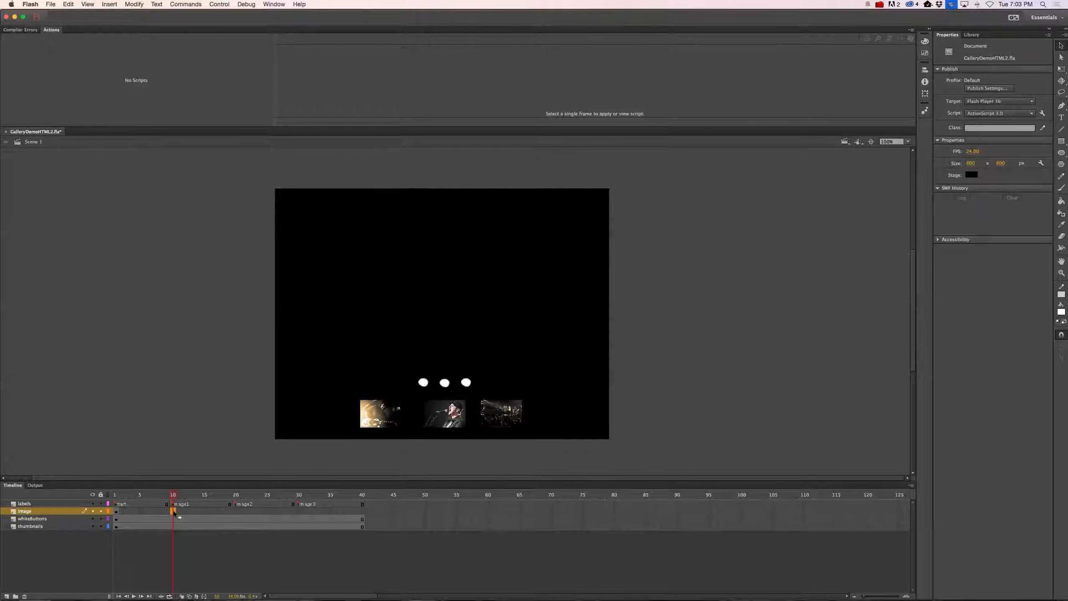
right_click(174, 513)
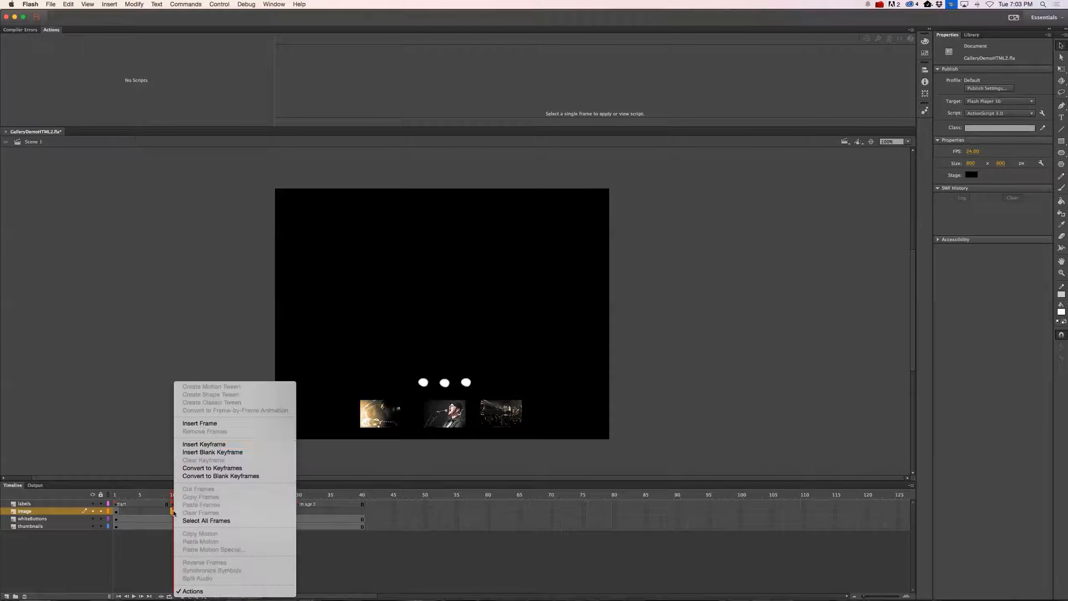
left_click(219, 452)
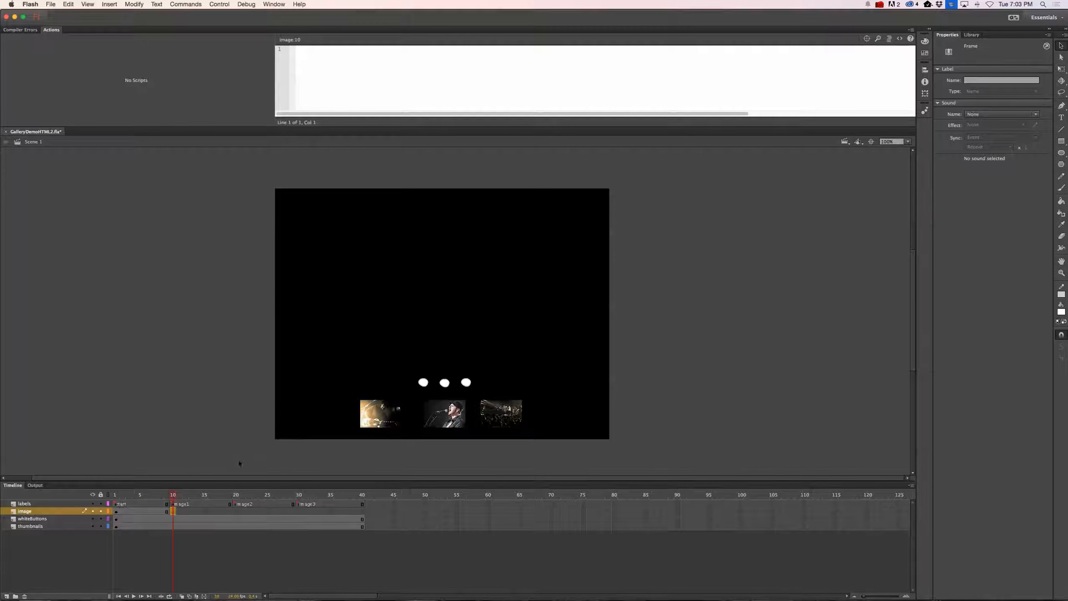
left_click(971, 35)
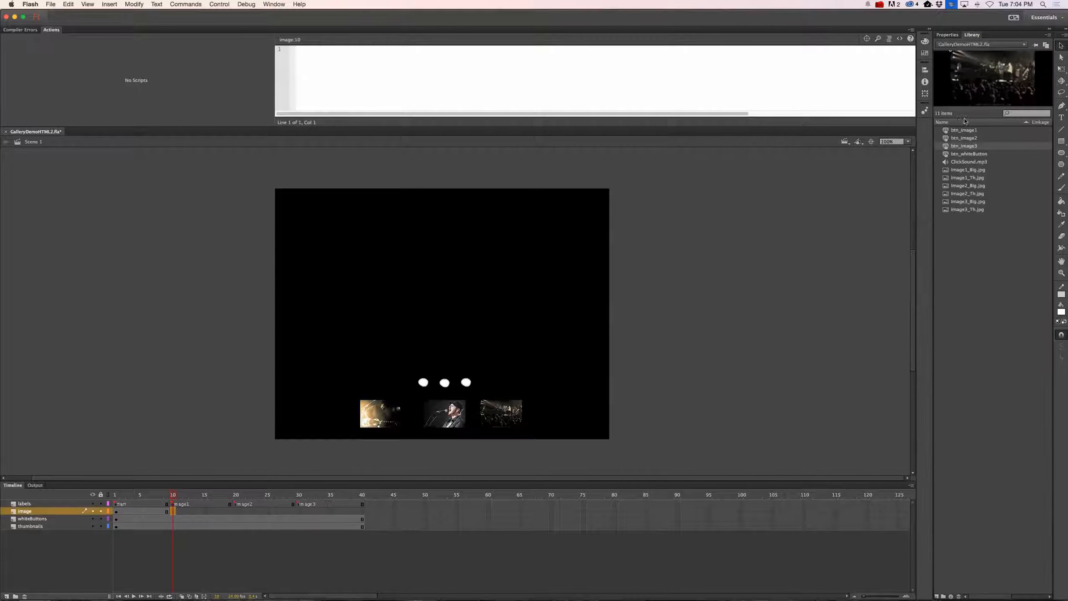
left_click(968, 170)
left_click_drag(995, 94, 458, 297)
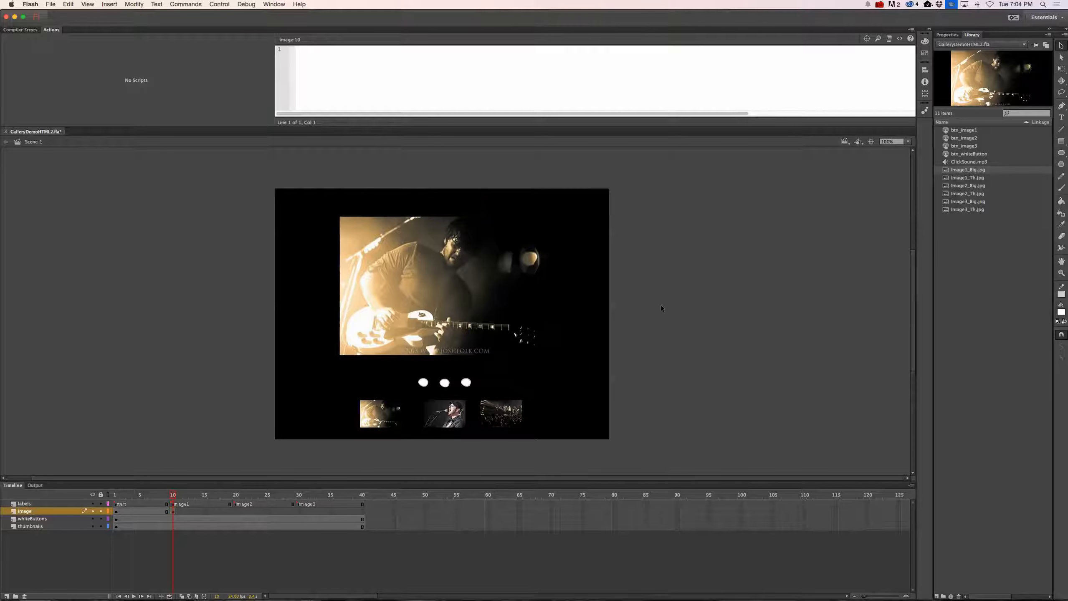
Step: Nudge the large guitarist image slightly up and to the right so it sits centred above the white buttons
left_click(504, 317)
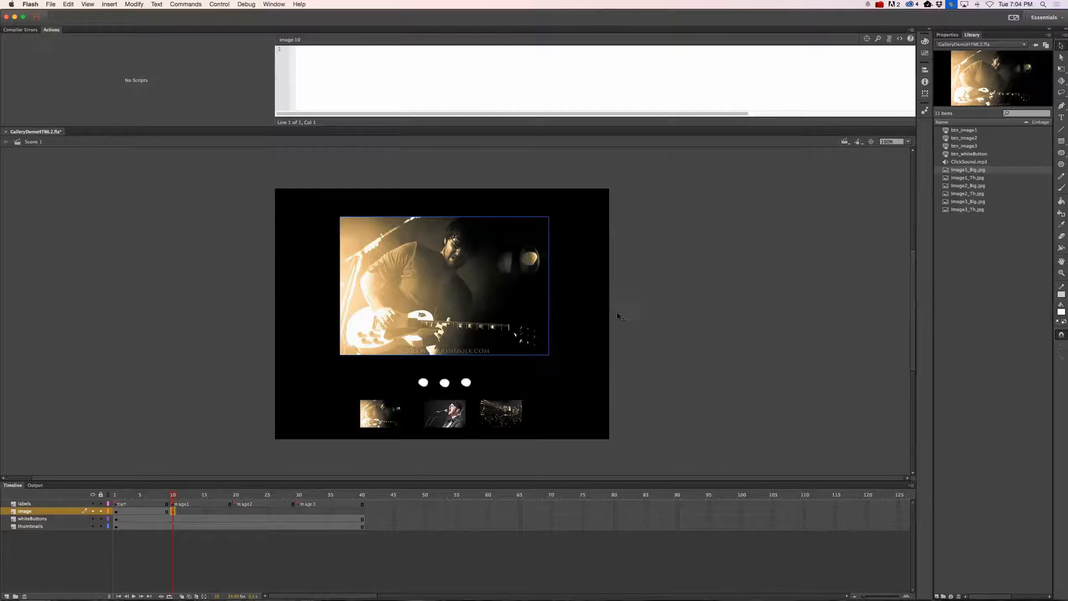
key("Up")
key("Right")
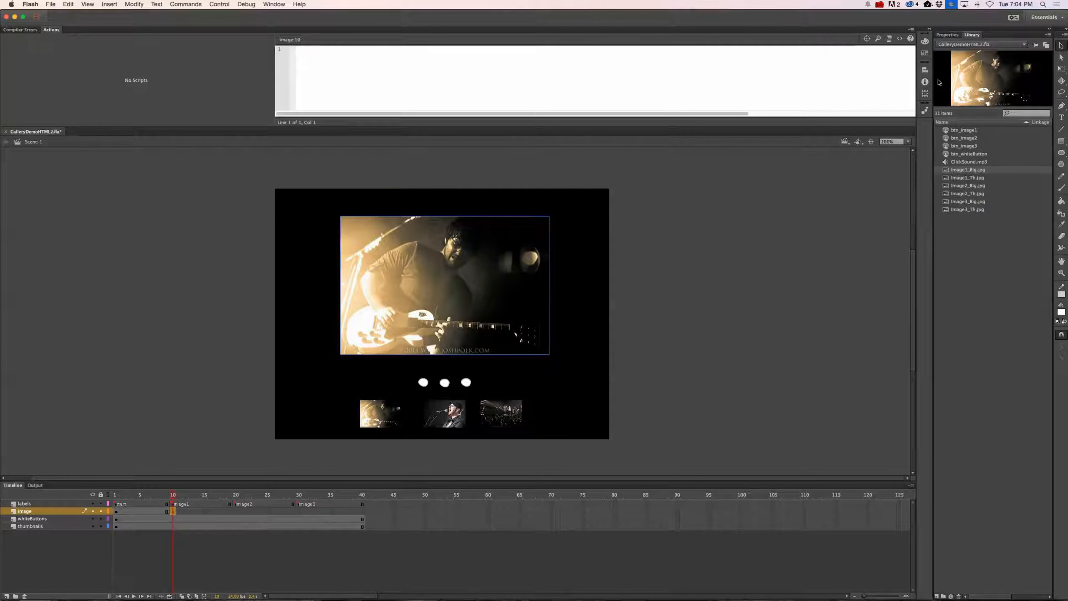
scroll(496, 295, "up", 6)
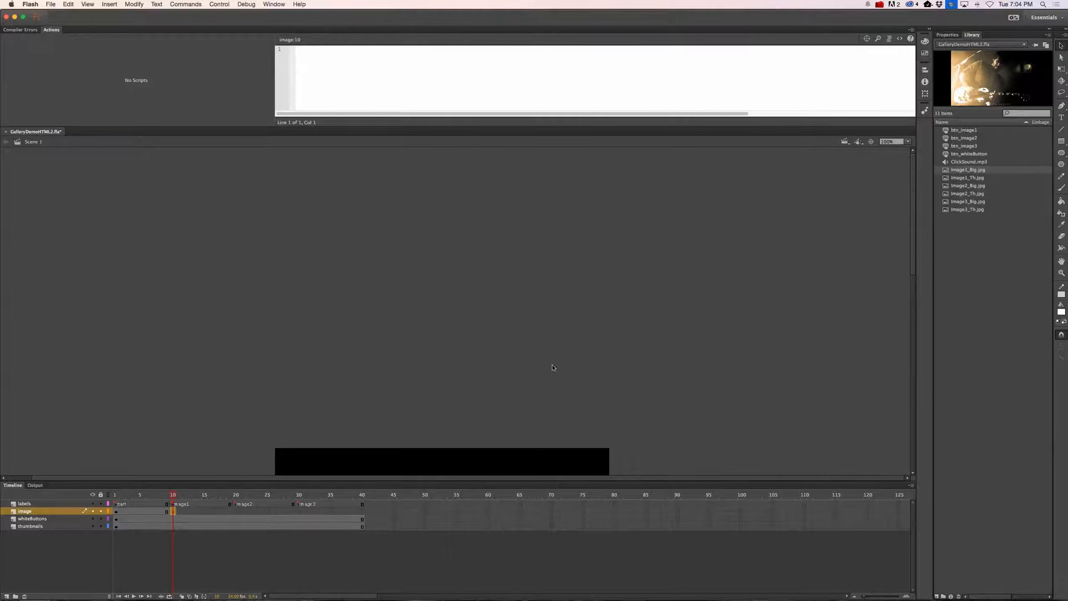
scroll(563, 353, "down", 6)
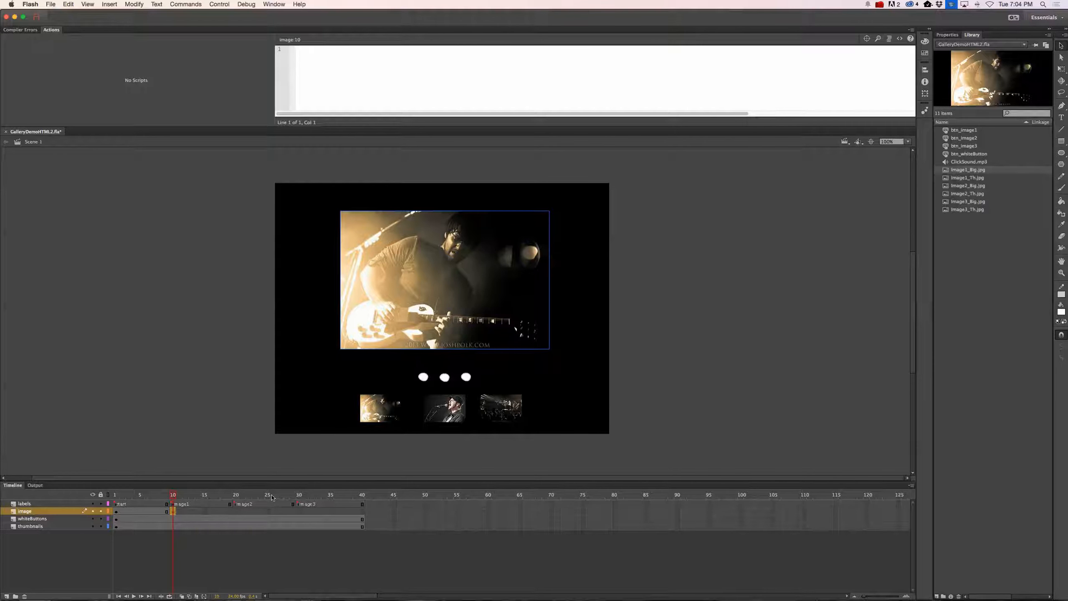
Step: Extend the image layer to frame 40 so it ends level with the other layers
left_click_drag(364, 520, 363, 511)
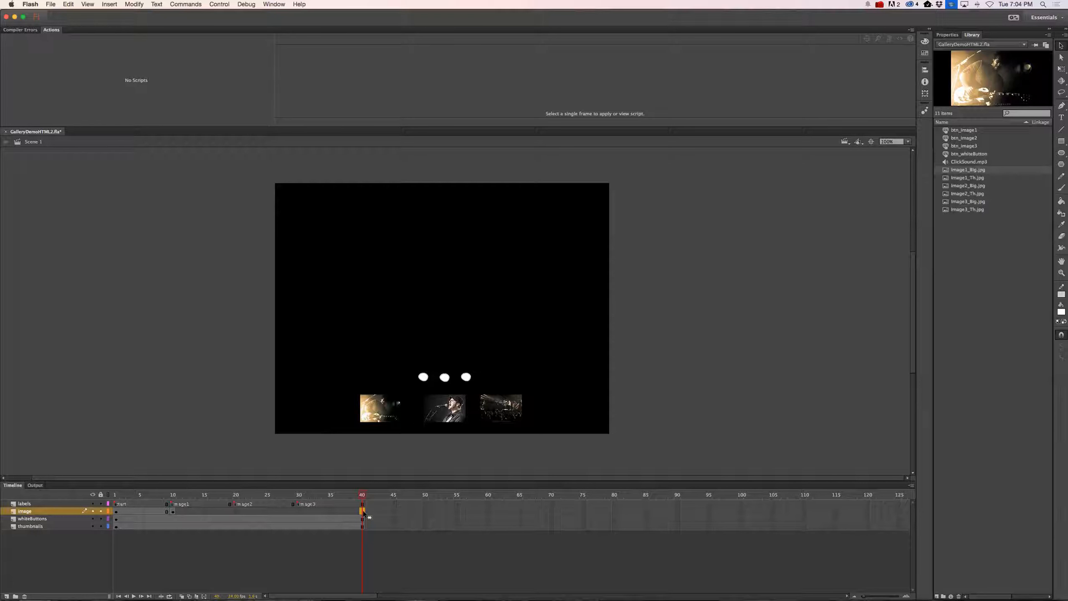
right_click(364, 510)
key("Escape")
right_click(363, 510)
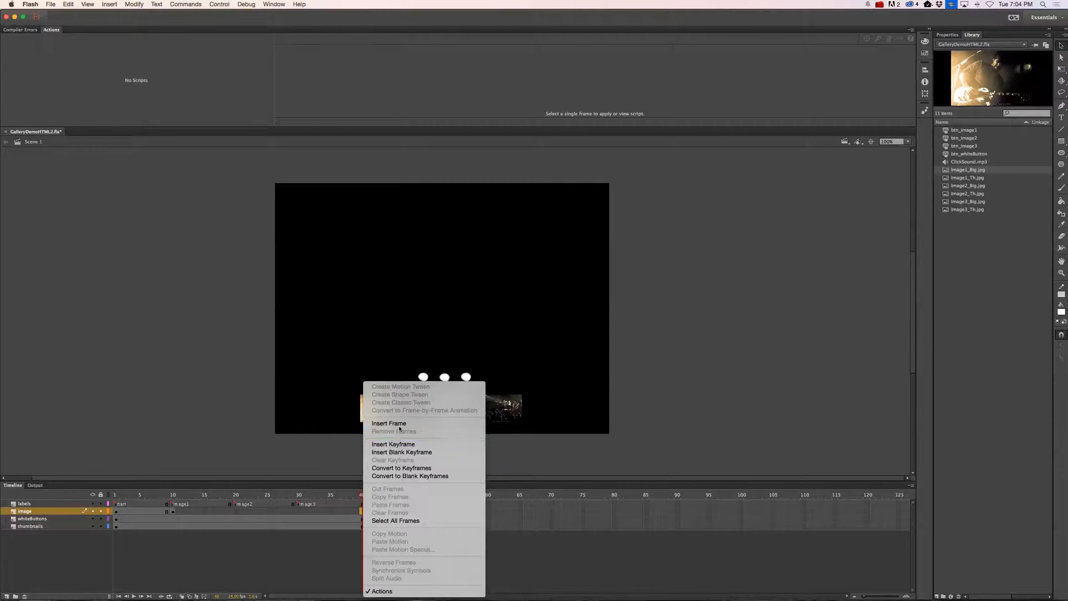
left_click(399, 445)
Step: Insert keyframes at frames 20 and 30 of the image layer, matching the image2 and image3 labels
left_click(236, 511)
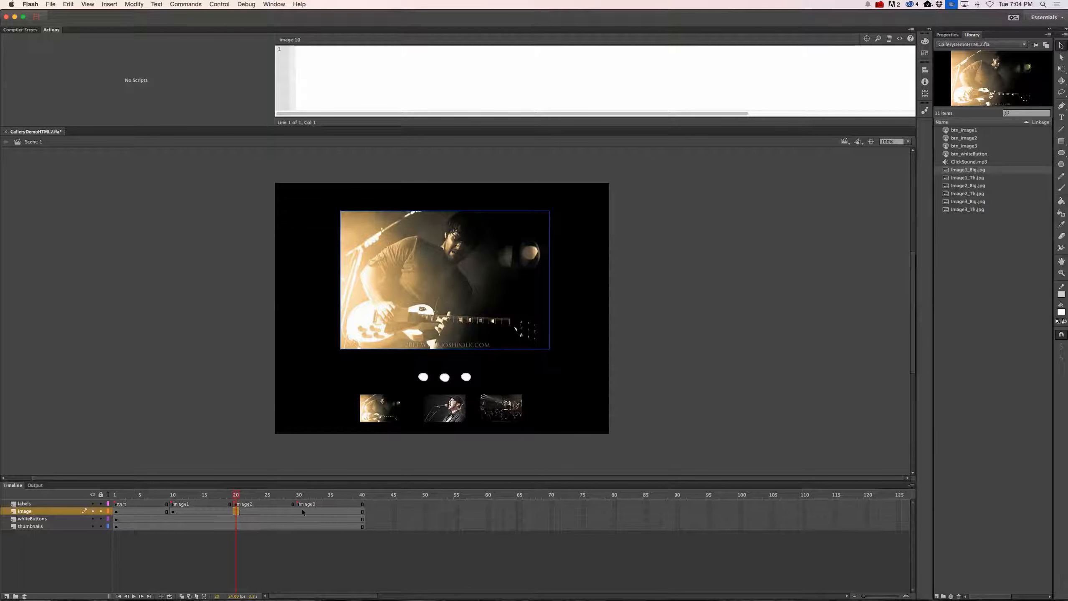
right_click(237, 511)
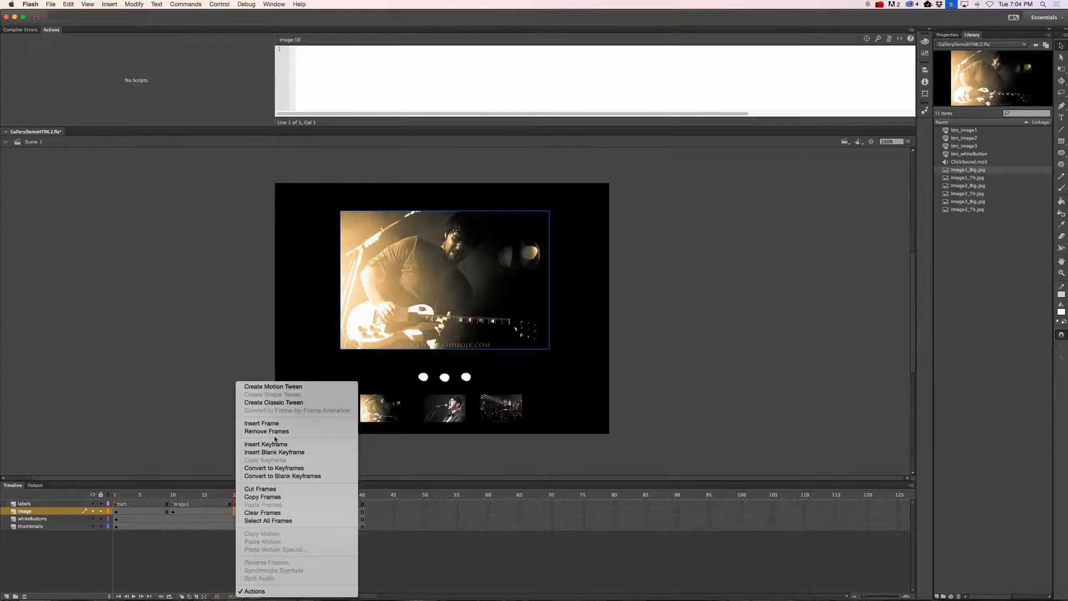
left_click(266, 444)
left_click(299, 512)
right_click(297, 512)
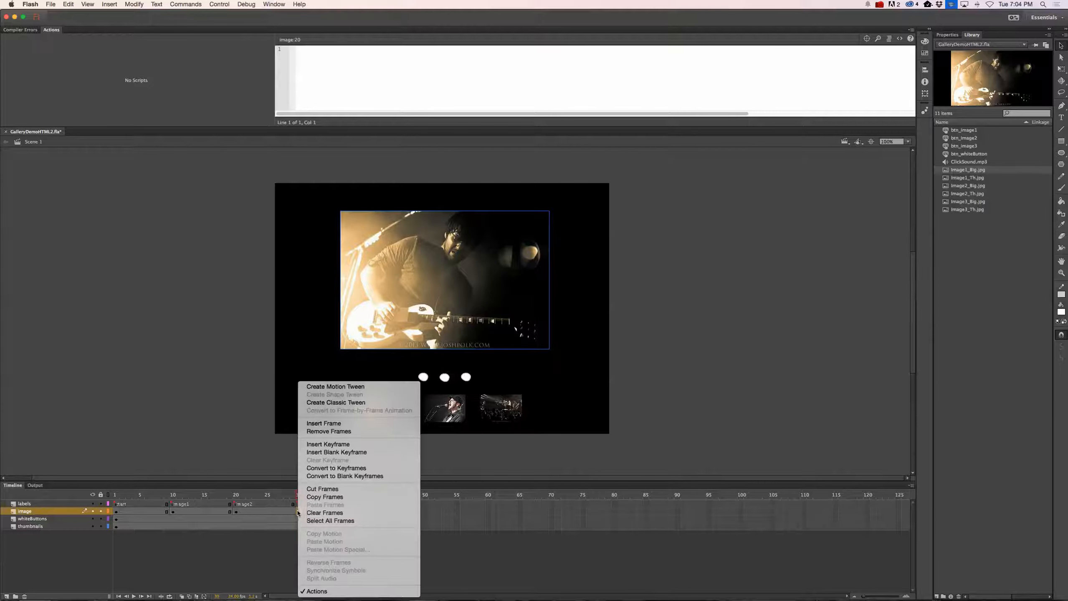
left_click(344, 445)
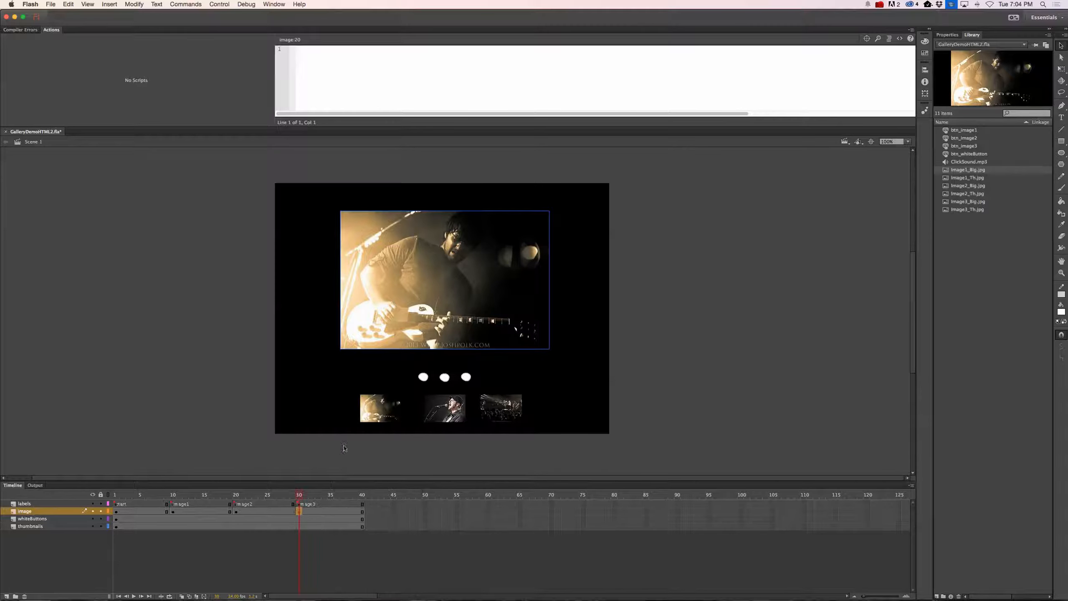
left_click(235, 512)
left_click(300, 511)
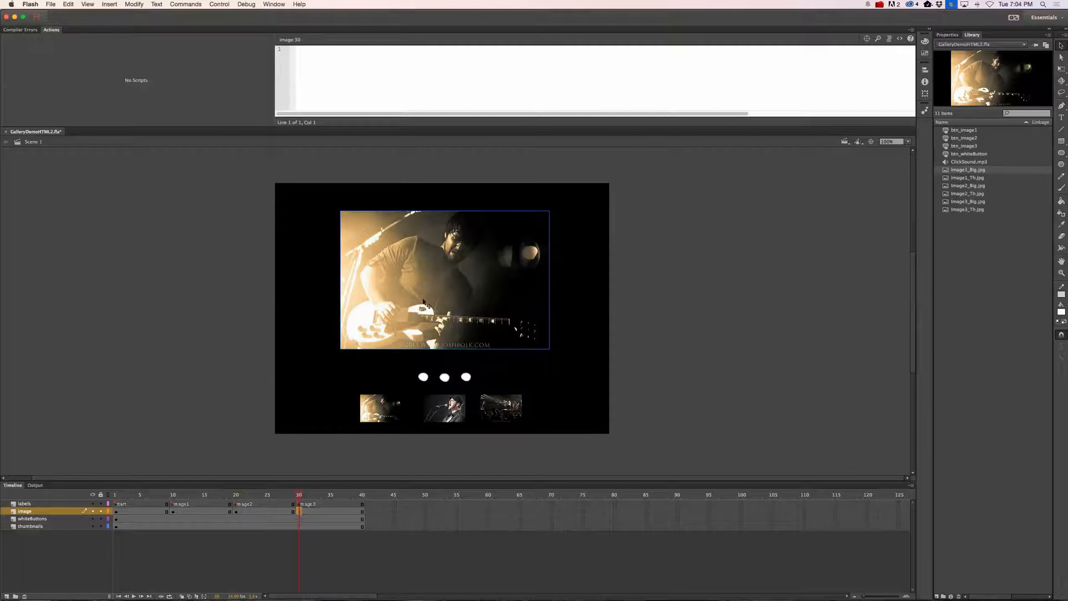
Step: Swap the bitmap at frame 20 of the image layer for Image2_Big.jpg
left_click(236, 512)
left_click(947, 35)
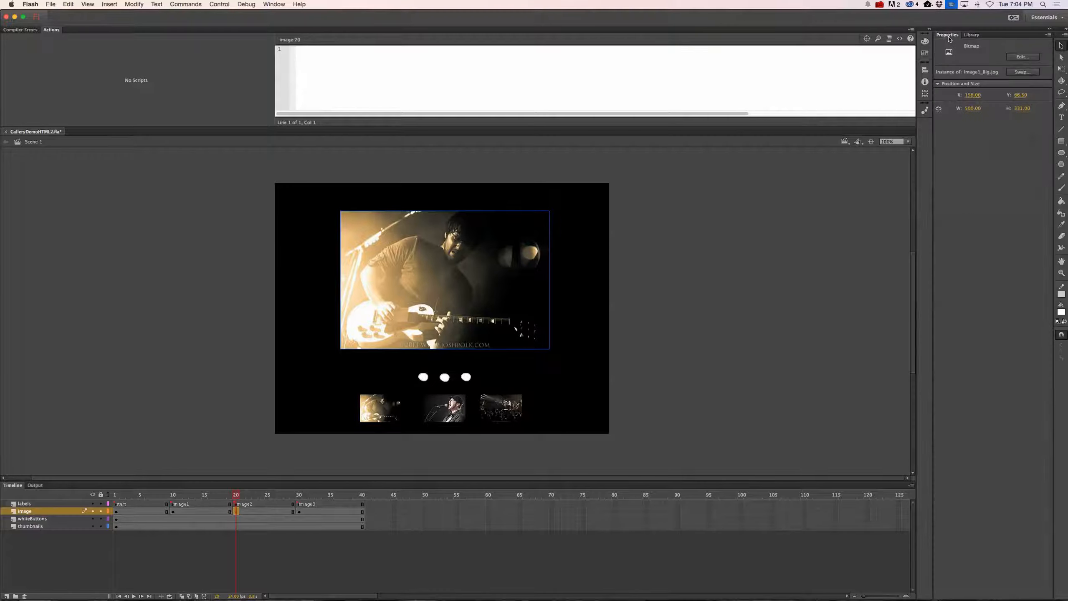
left_click(1014, 71)
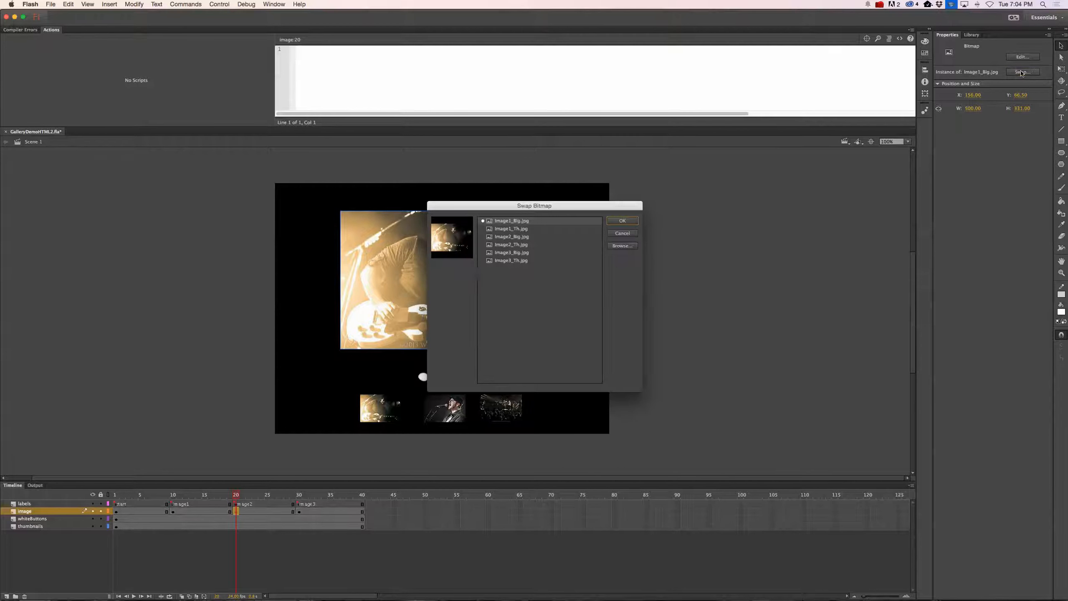
left_click(520, 237)
left_click(622, 221)
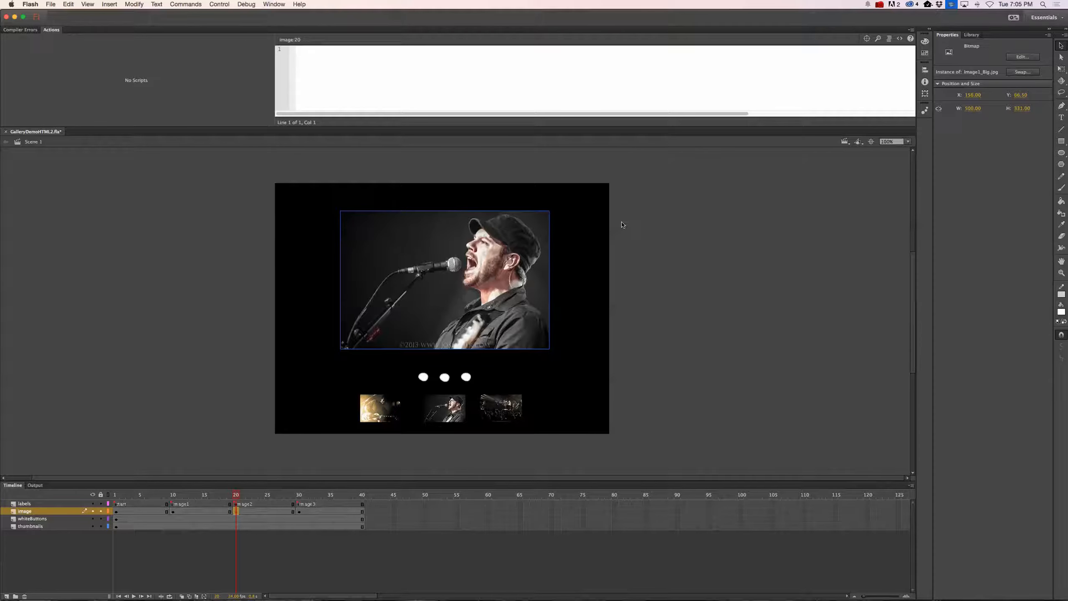
Step: Swap the bitmap at frame 30 of the image layer for Image3_Big.jpg
left_click_drag(240, 496, 279, 497)
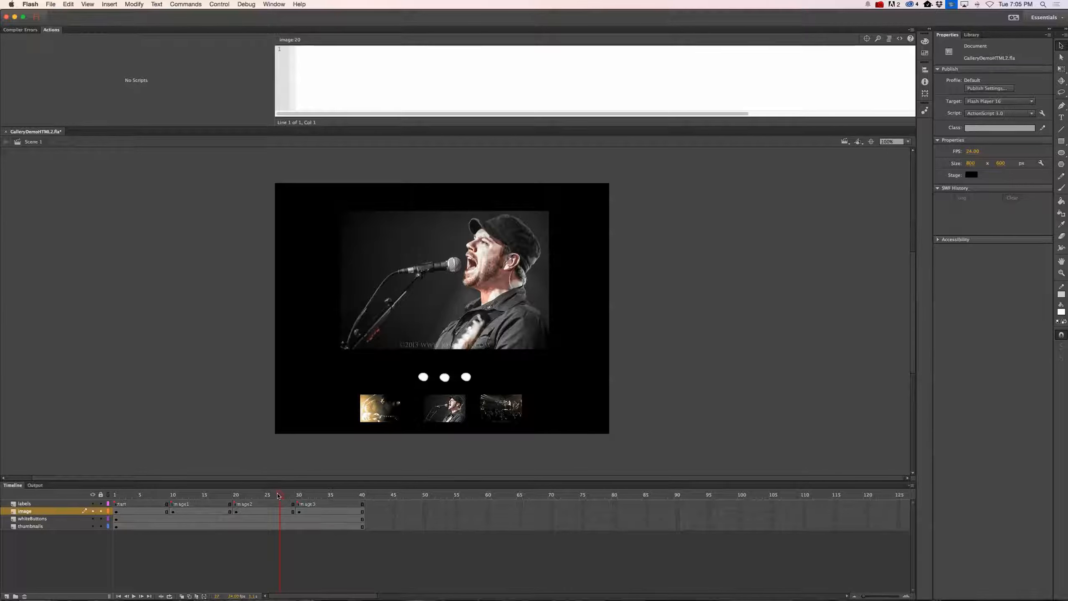
left_click(299, 512)
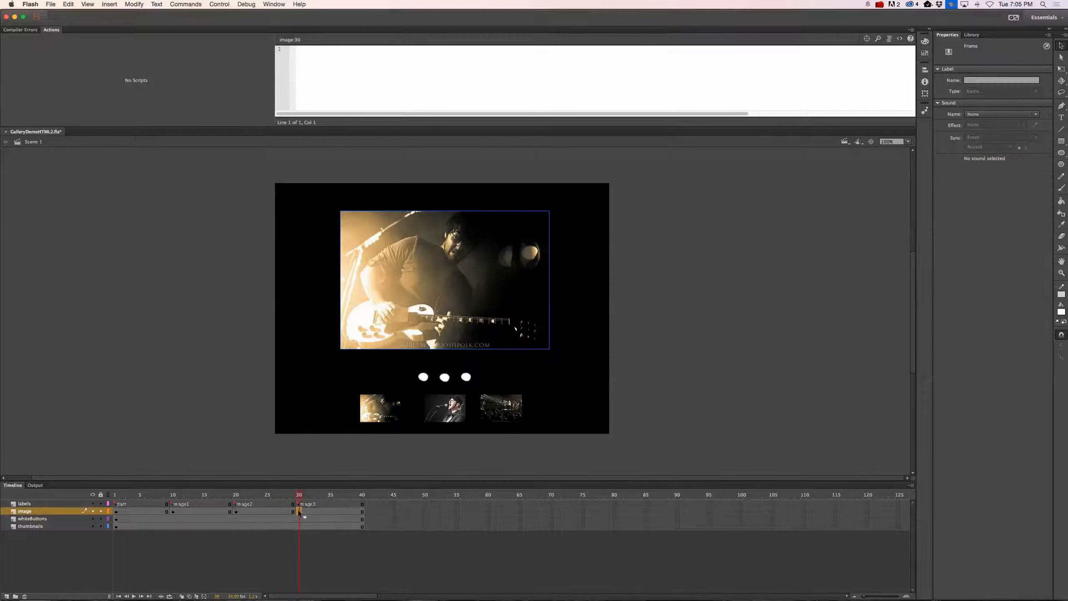
left_click(459, 277)
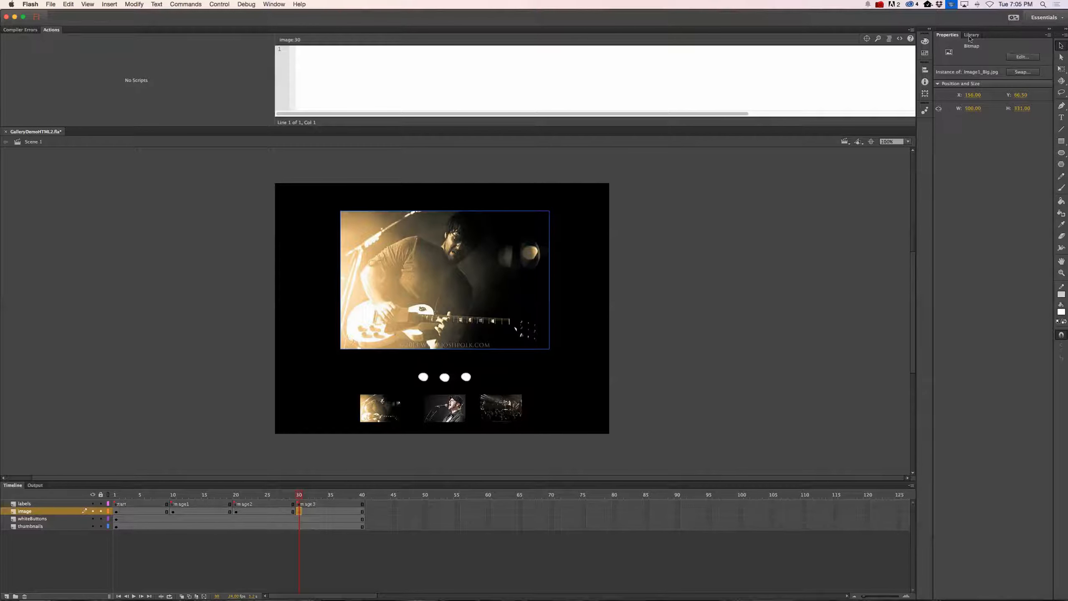
left_click(1022, 72)
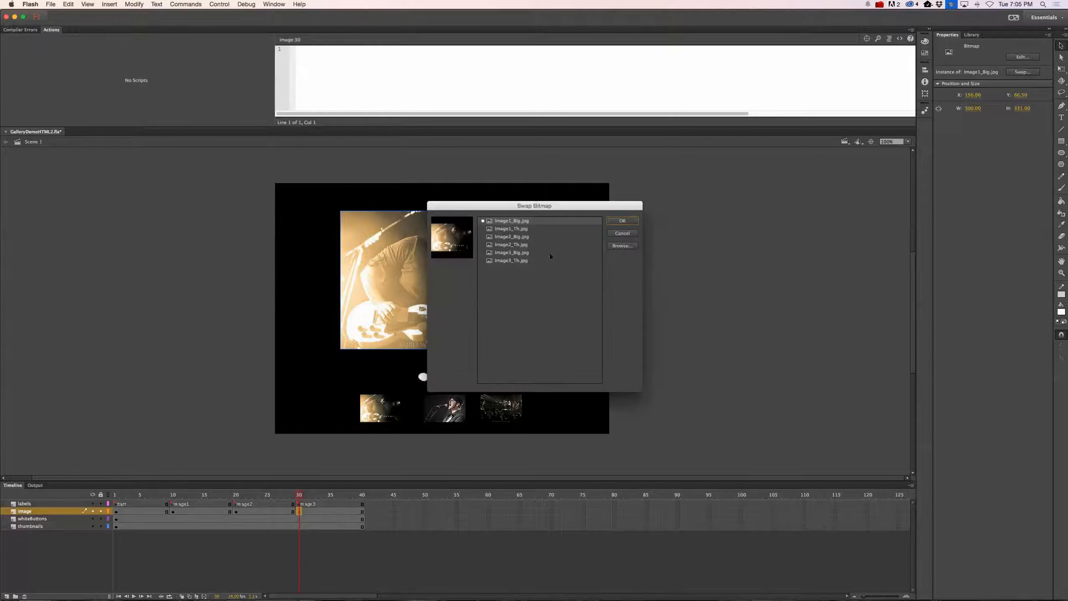
left_click(511, 252)
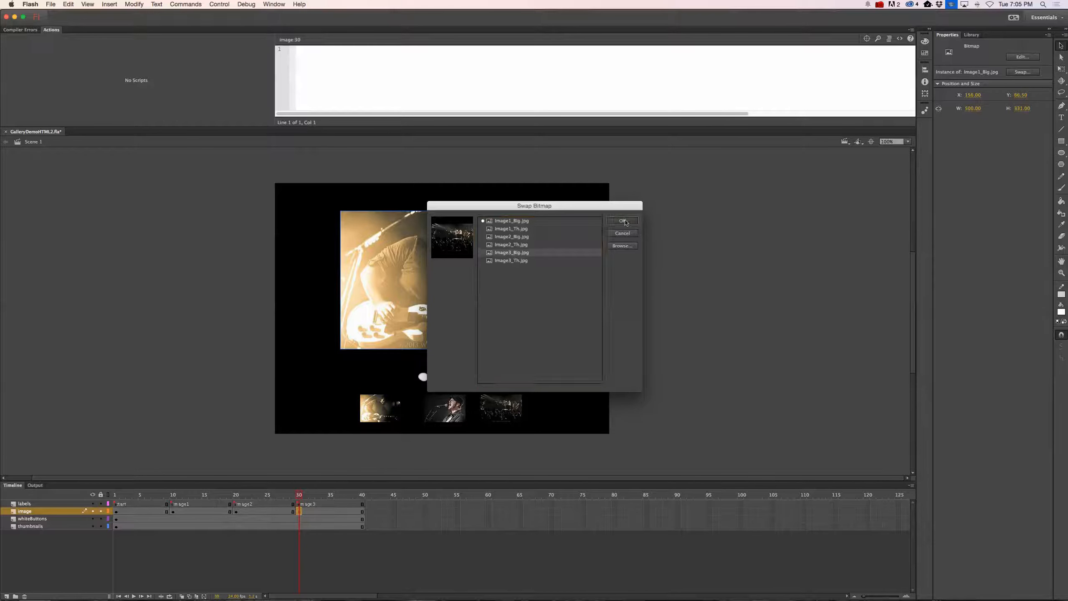
left_click(623, 220)
Step: Scrub the timeline back to frame 1 and save the gallery document
left_click_drag(298, 496, 116, 499)
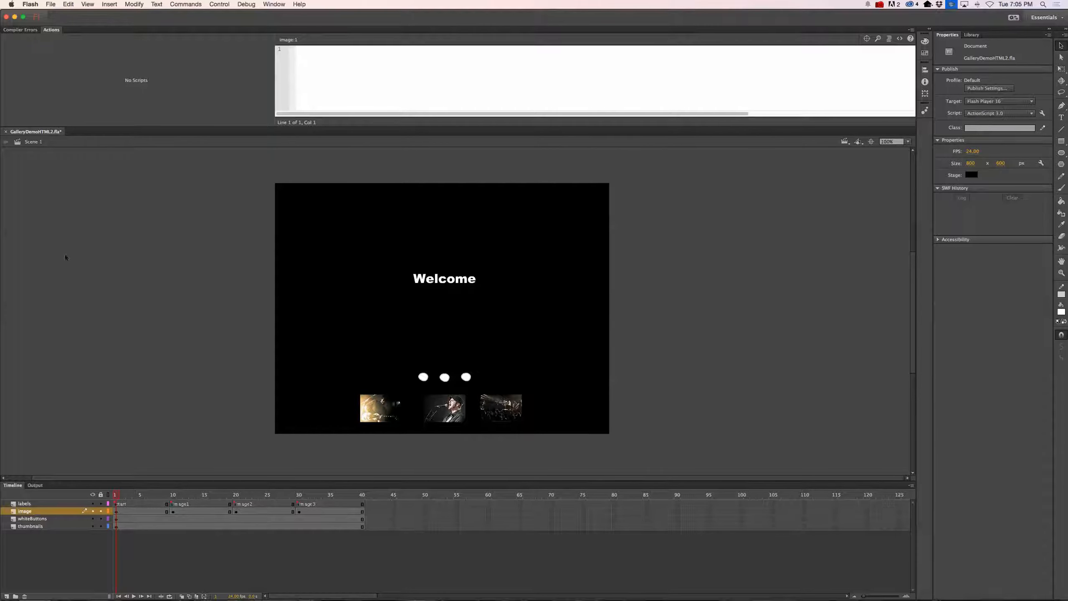
key("super+s")
left_click(49, 5)
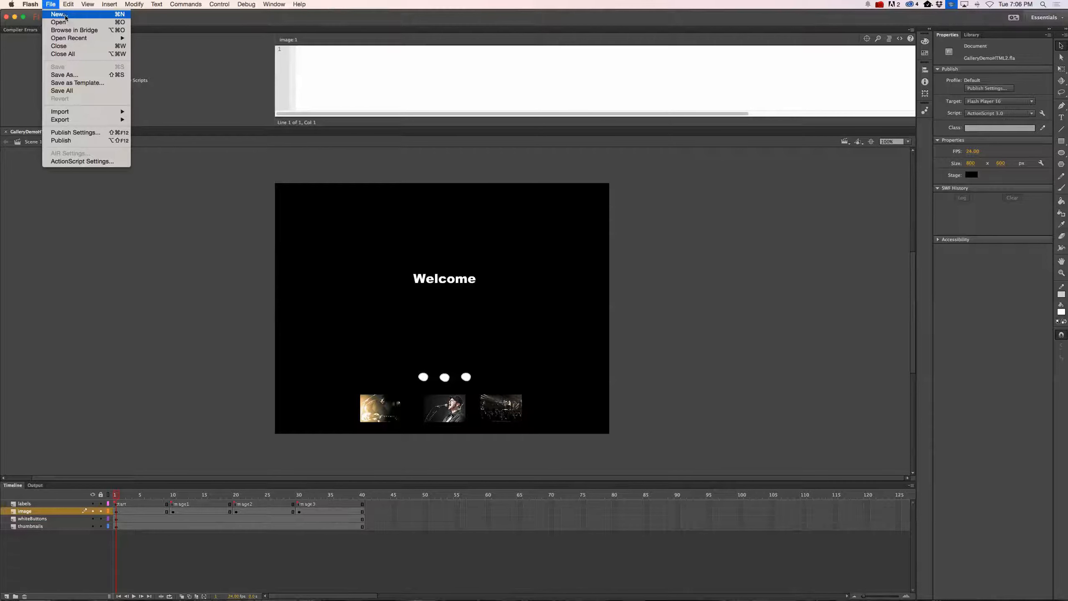
left_click(60, 15)
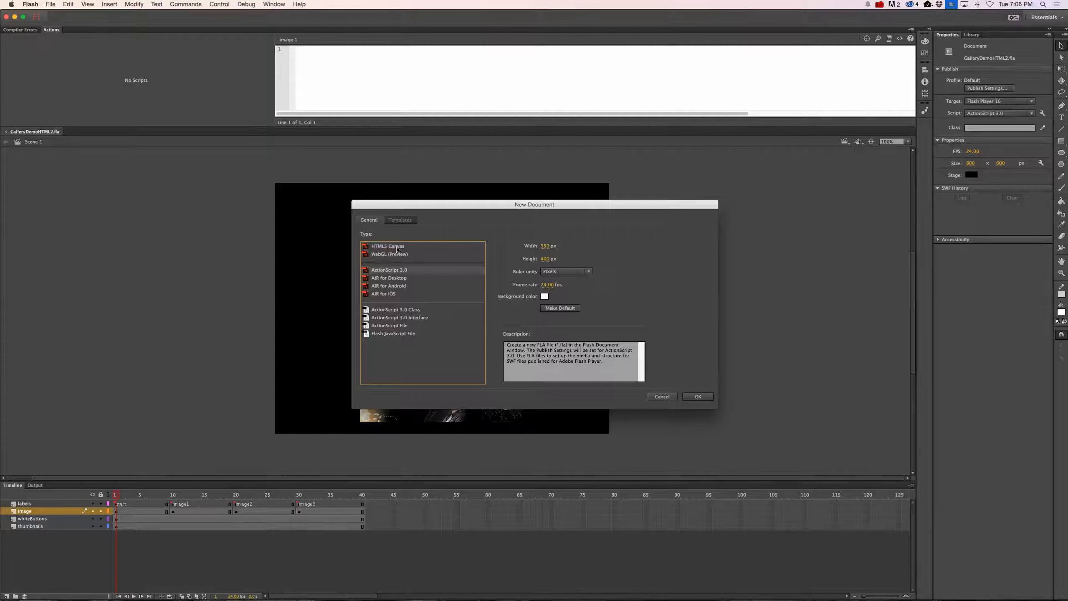
left_click(669, 399)
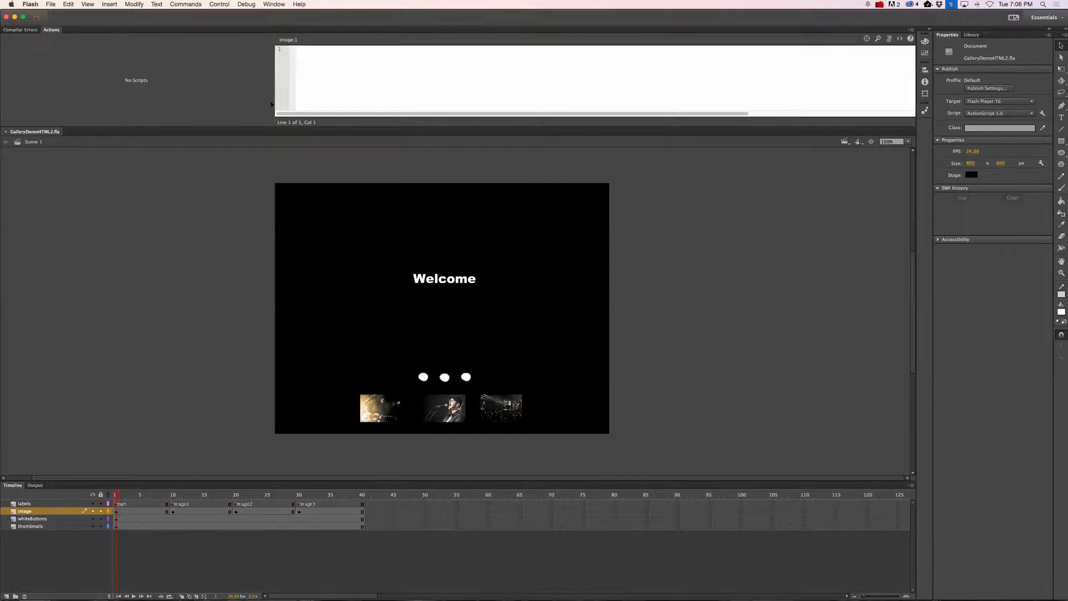
Step: Try to convert the gallery to an HTML5 Canvas document, replacing the existing GalleryDemoHTML2.fla
left_click(198, 5)
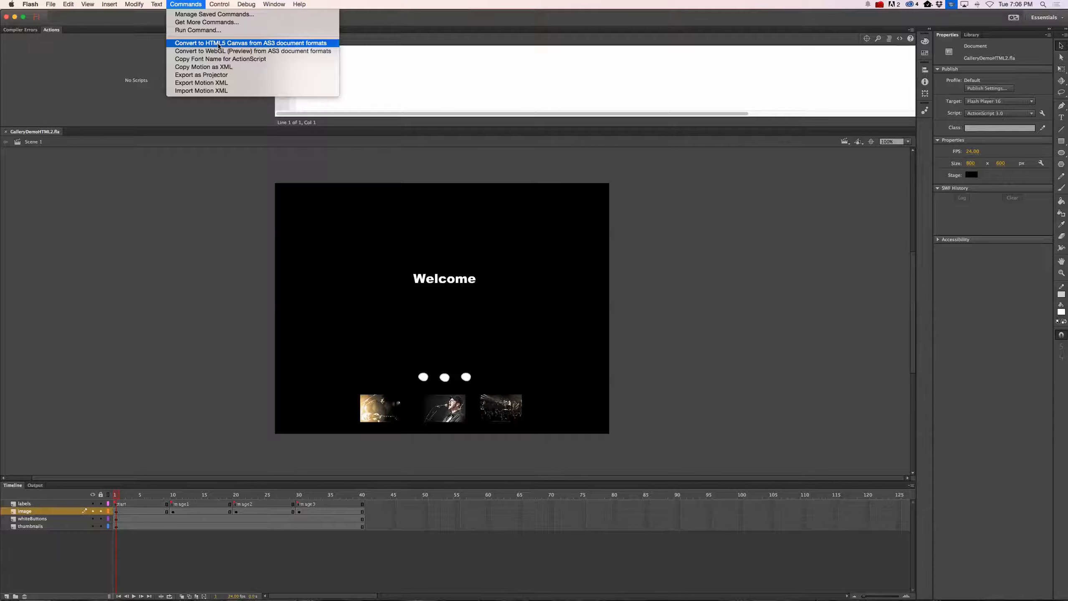
left_click(276, 44)
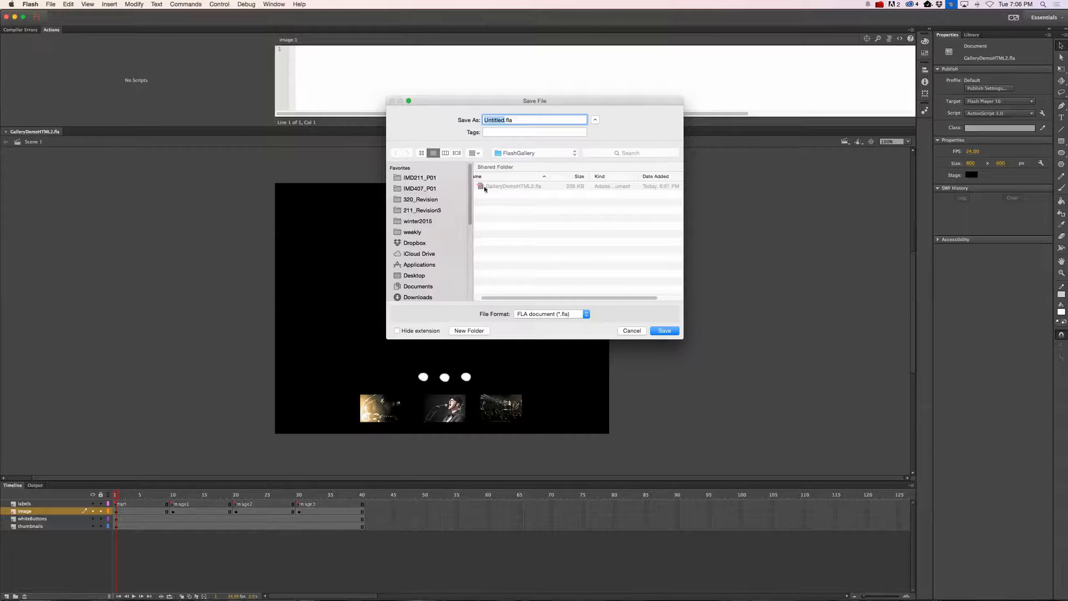
left_click(514, 187)
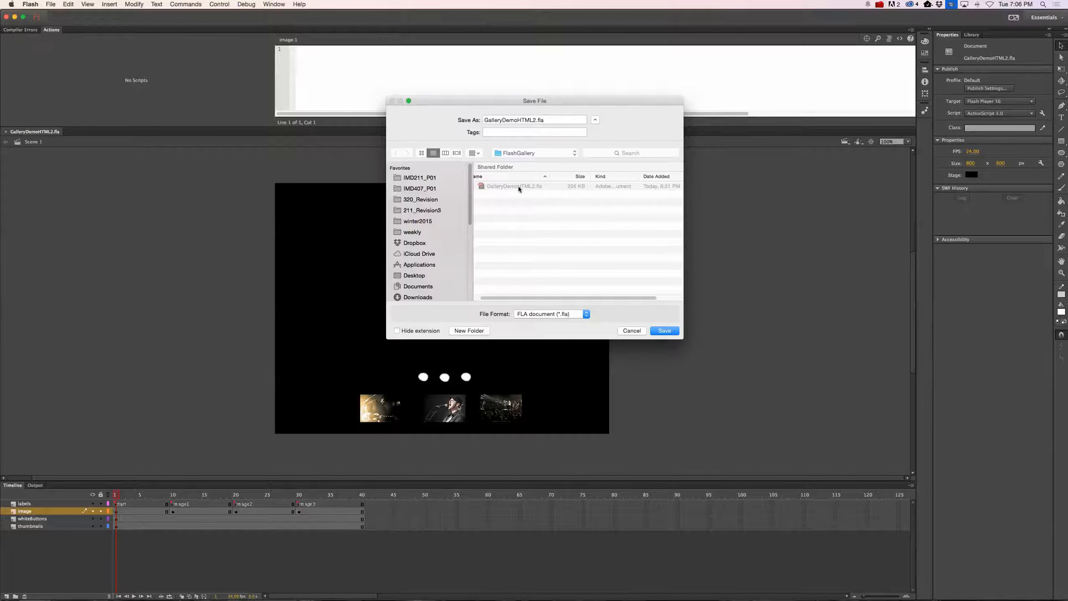
left_click(535, 122)
left_click(536, 120)
key("Delete")
key("Delete")
key("Delete")
key("Delete")
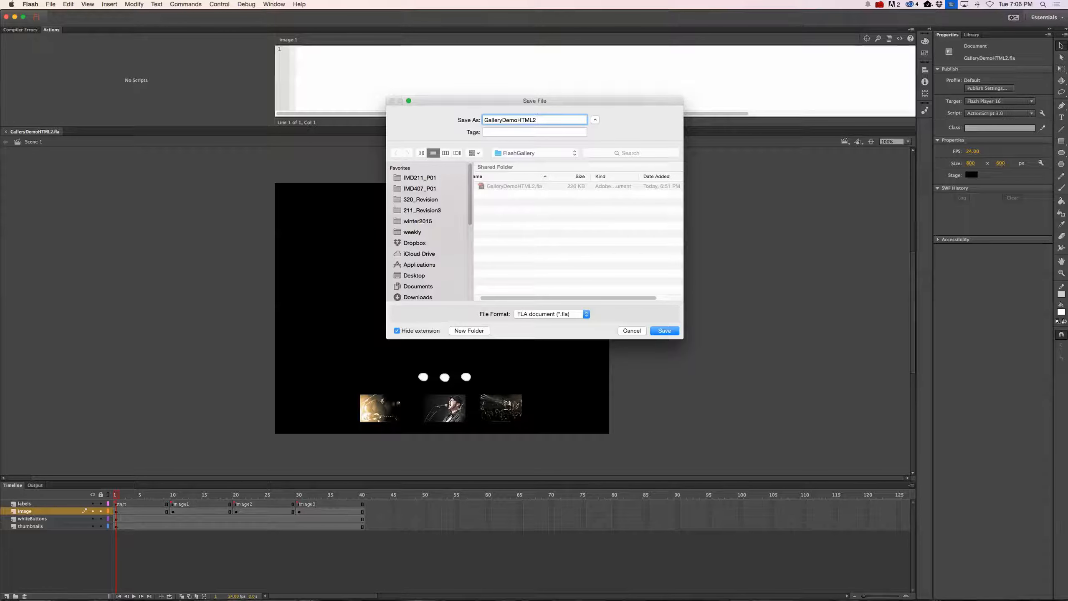
left_click_drag(634, 101, 612, 100)
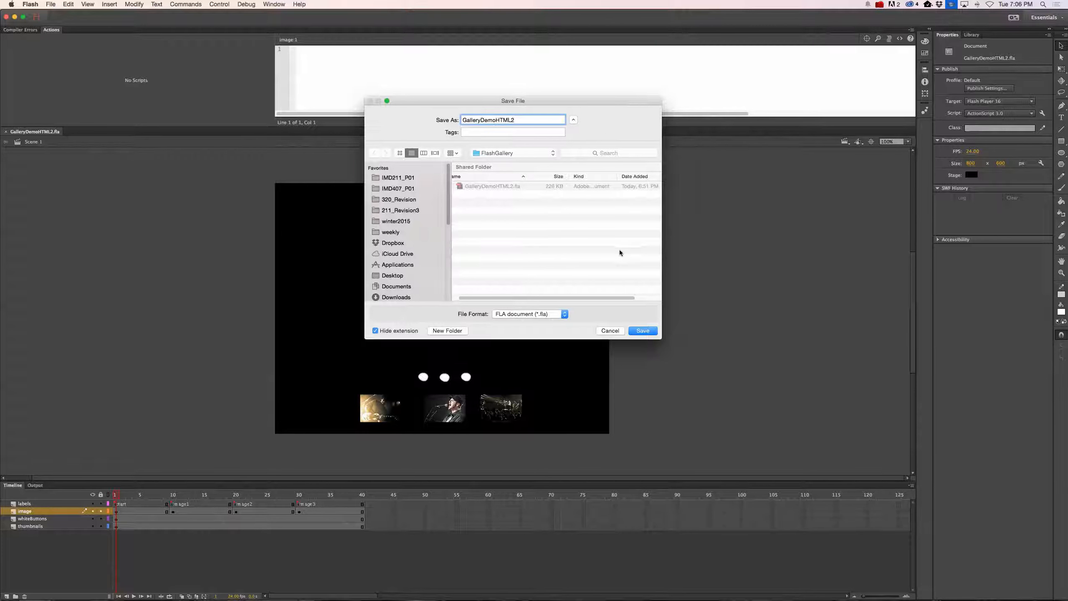
left_click(642, 331)
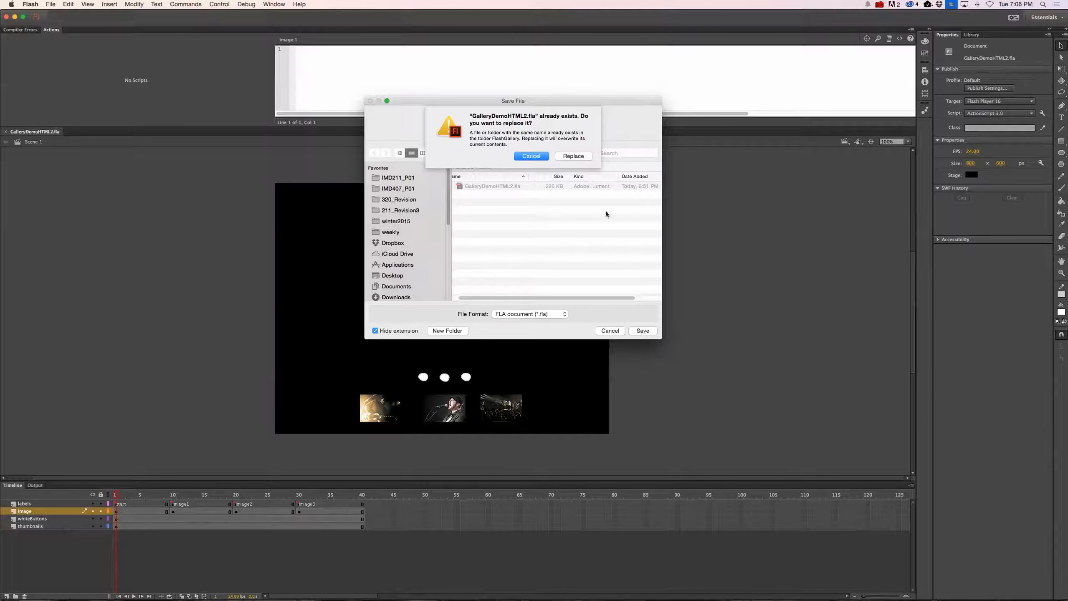
left_click(586, 156)
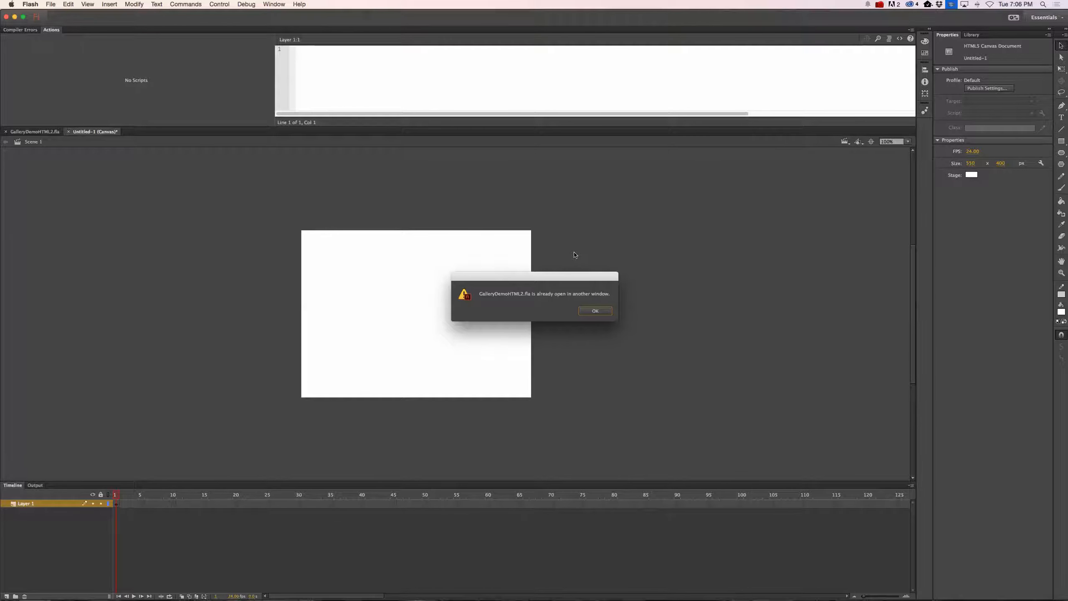
left_click(594, 311)
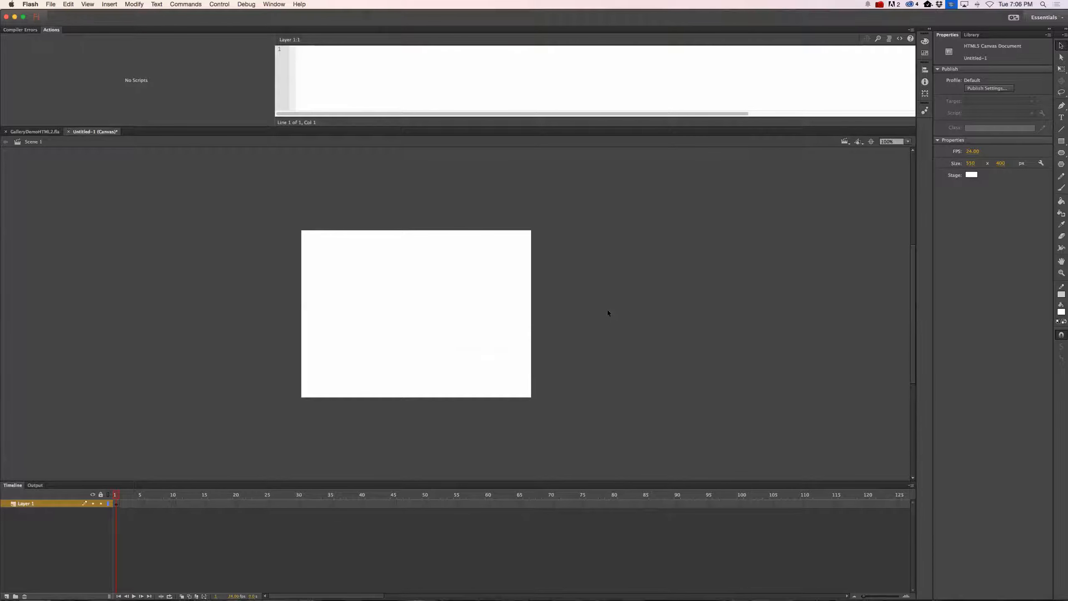
Step: Close the untitled canvas document without saving its changes
left_click(53, 4)
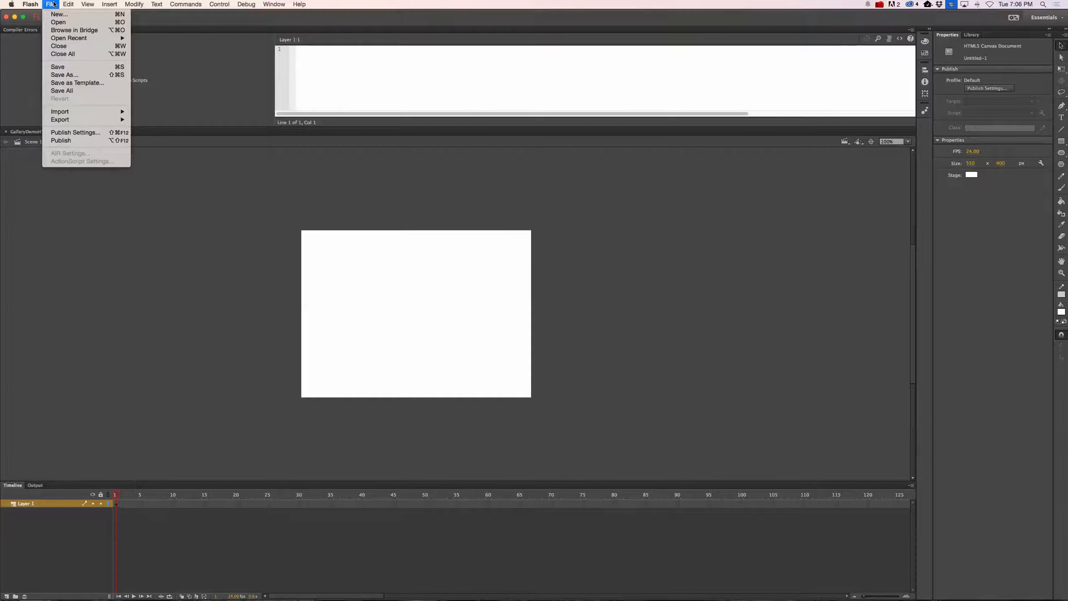
left_click(155, 182)
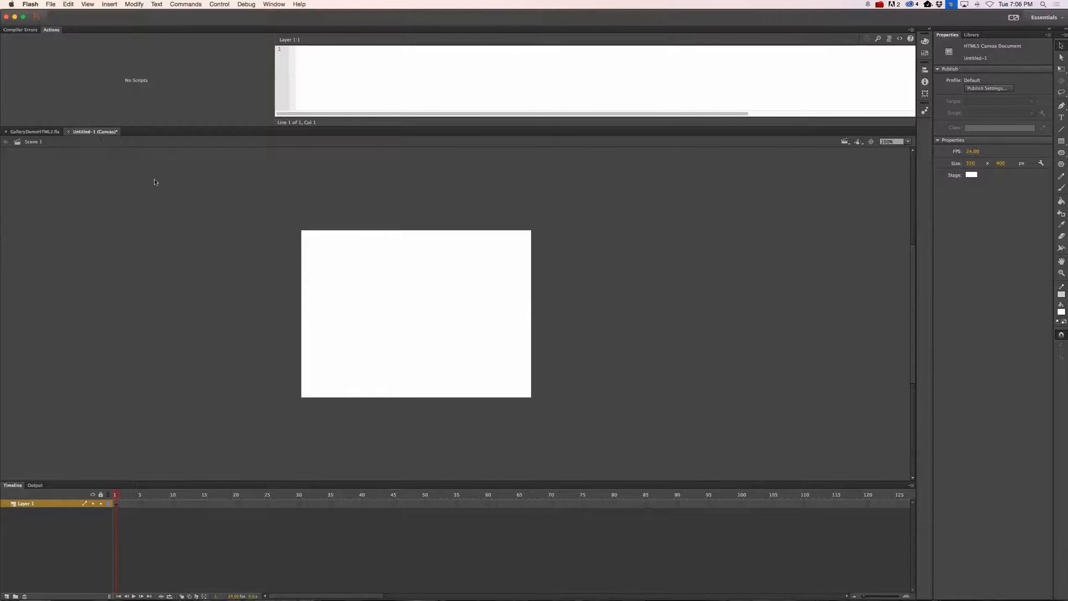
left_click(68, 132)
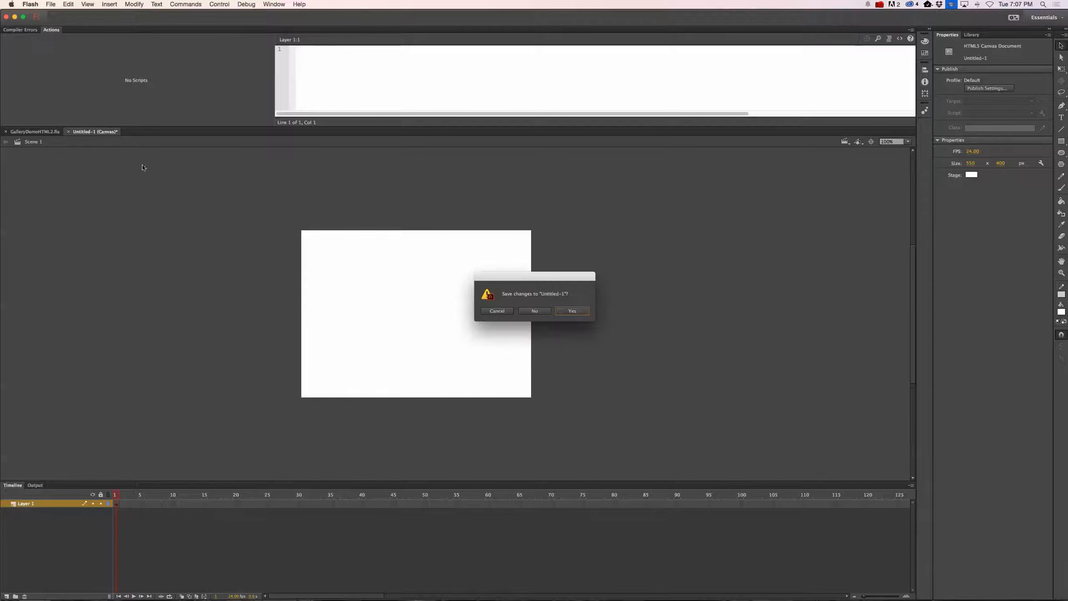
left_click(536, 312)
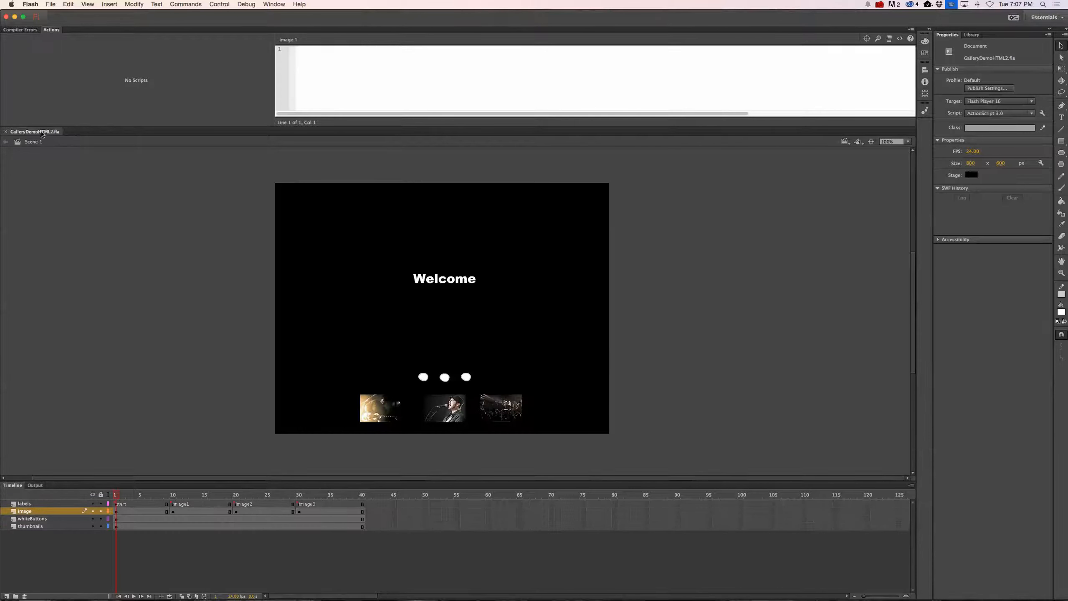
Step: Convert the AS3 gallery to an HTML5 Canvas document saved as GalleryDemoHTML3.fla in the FlashGallery folder
left_click(185, 4)
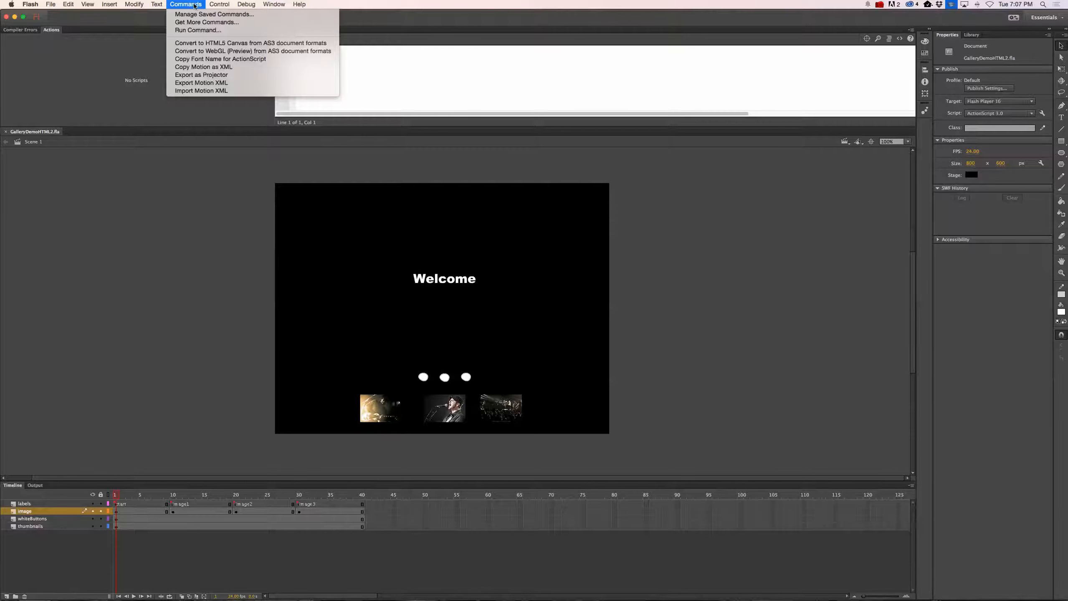
left_click(237, 43)
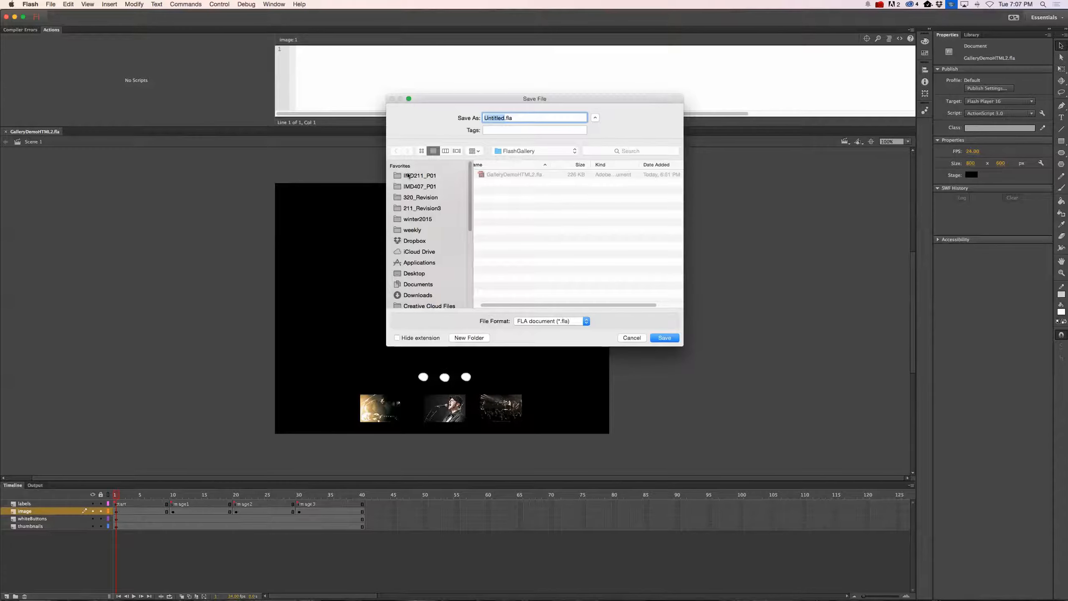
left_click(523, 173)
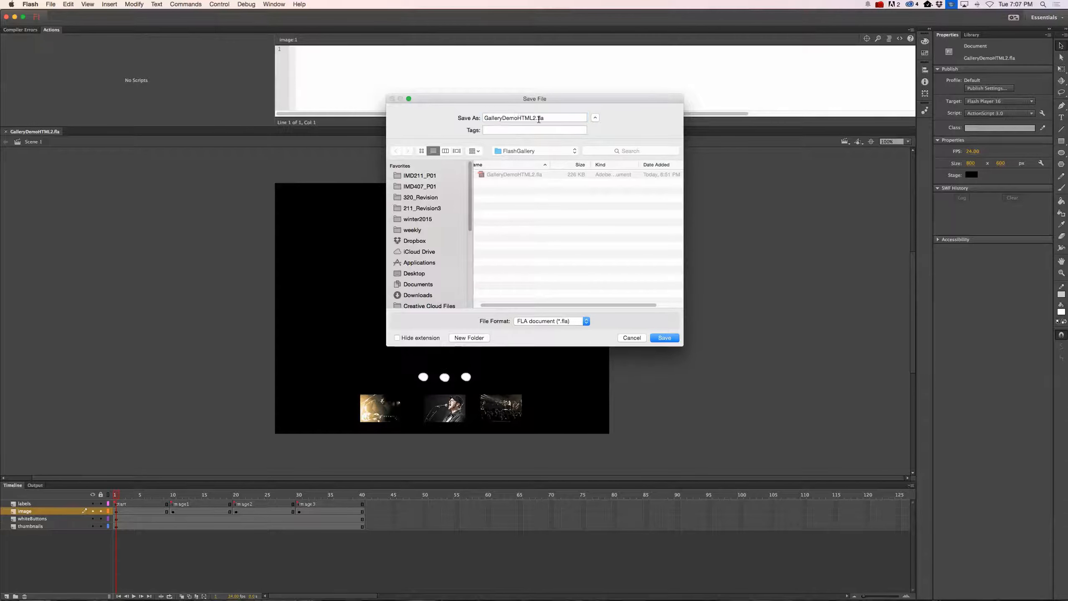
left_click(535, 118)
key("BackSpace")
type("3")
left_click(664, 338)
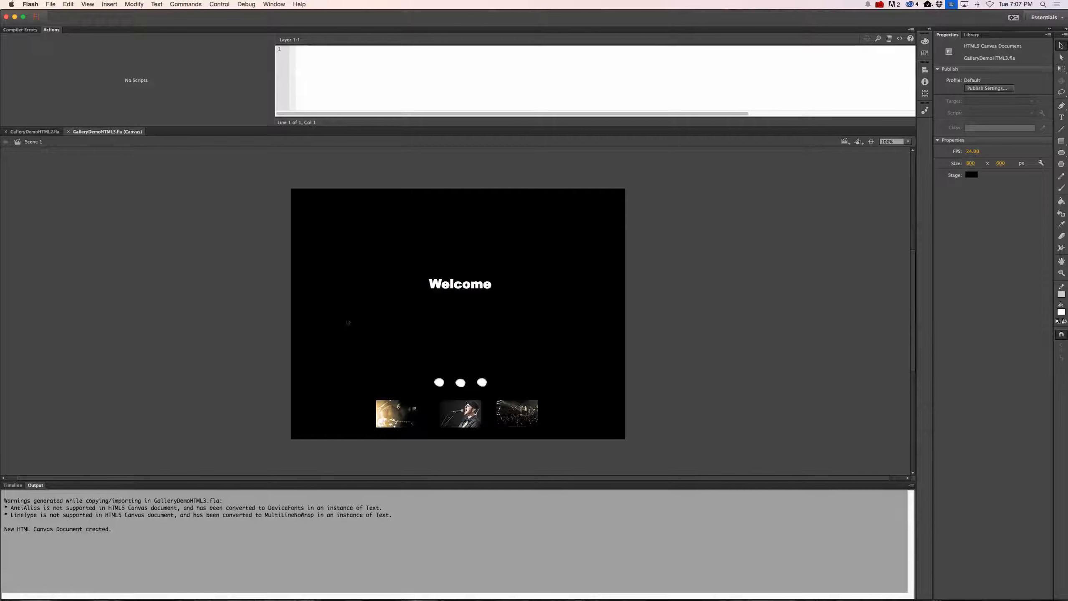
Step: Scrub through the converted document's timeline, test the movie in the browser, and return to Flash
scroll(158, 450, "up", 6)
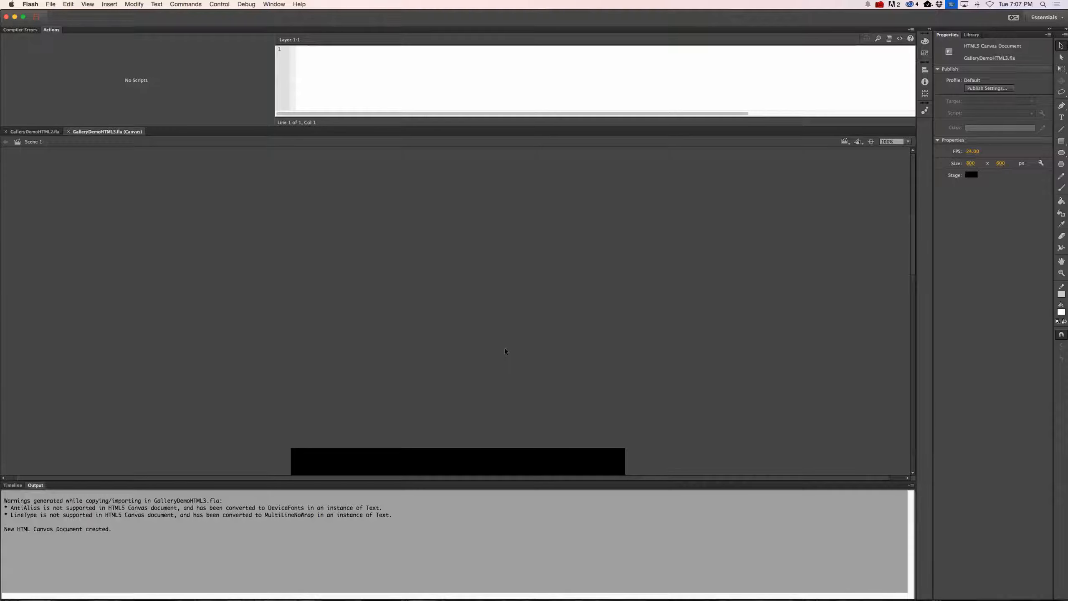
scroll(520, 359, "down", 6)
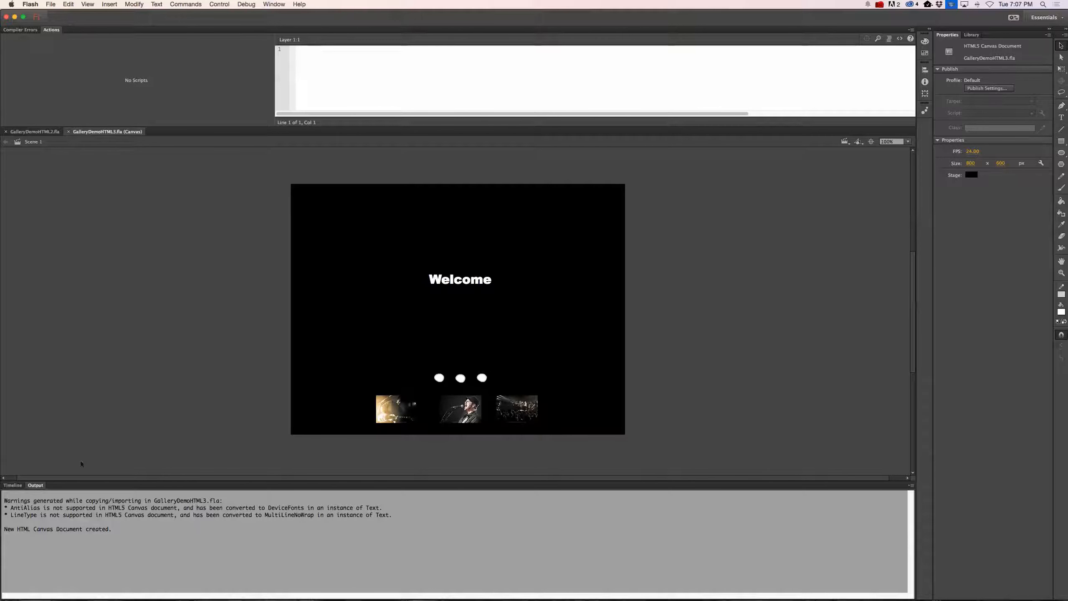
left_click(14, 486)
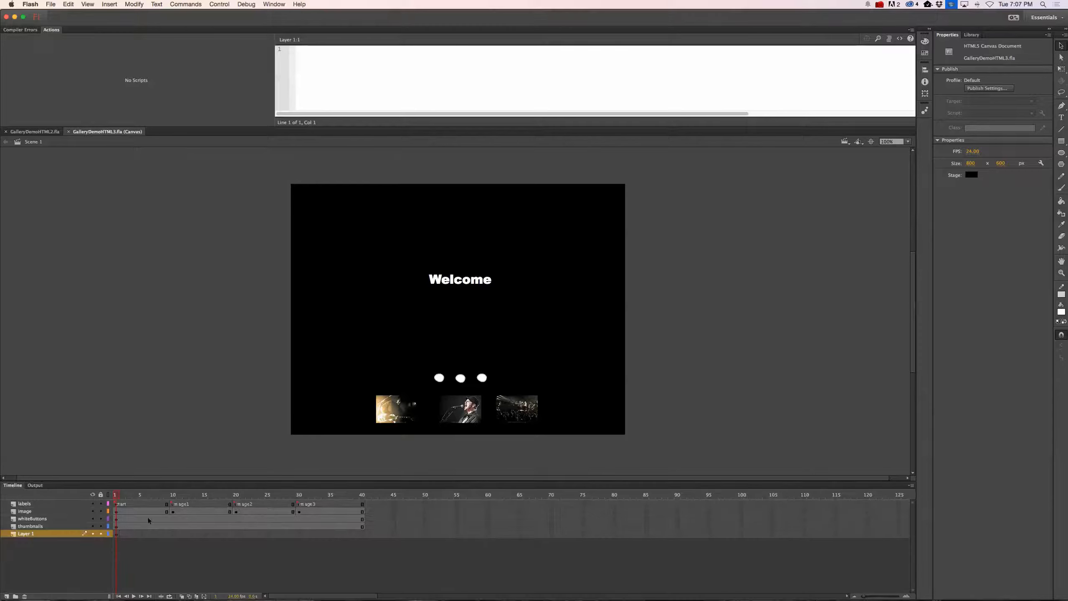
left_click_drag(155, 499, 114, 500)
key("super+Return")
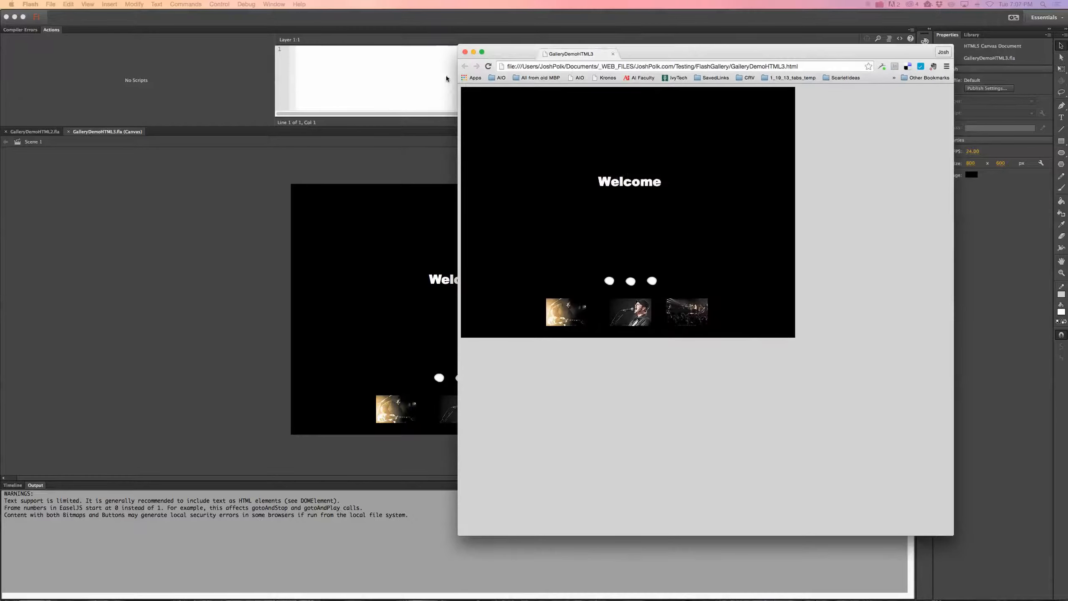
left_click_drag(693, 45, 563, 48)
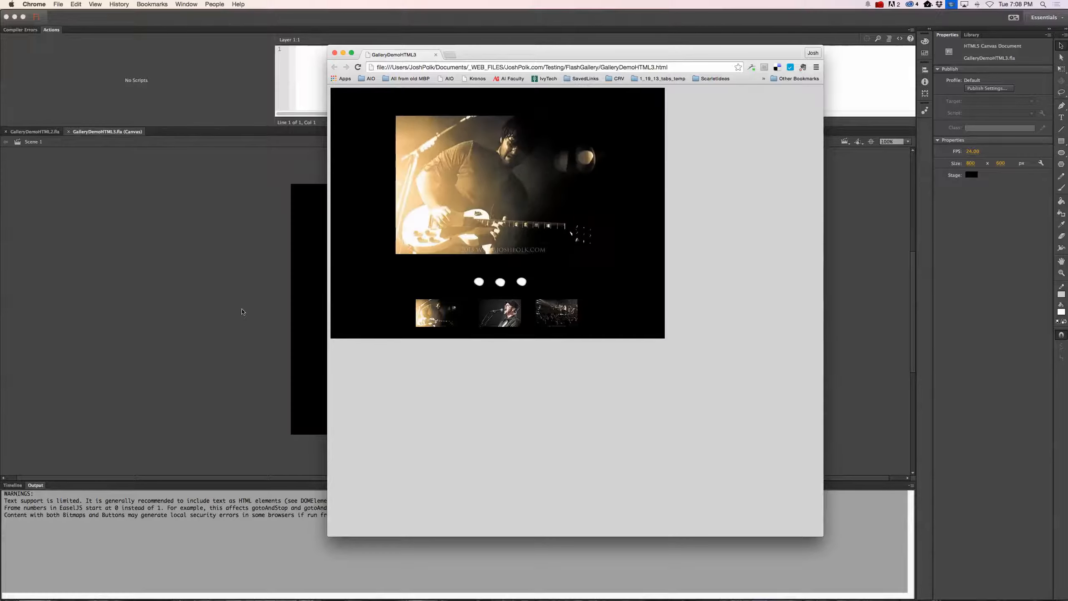
left_click(222, 328)
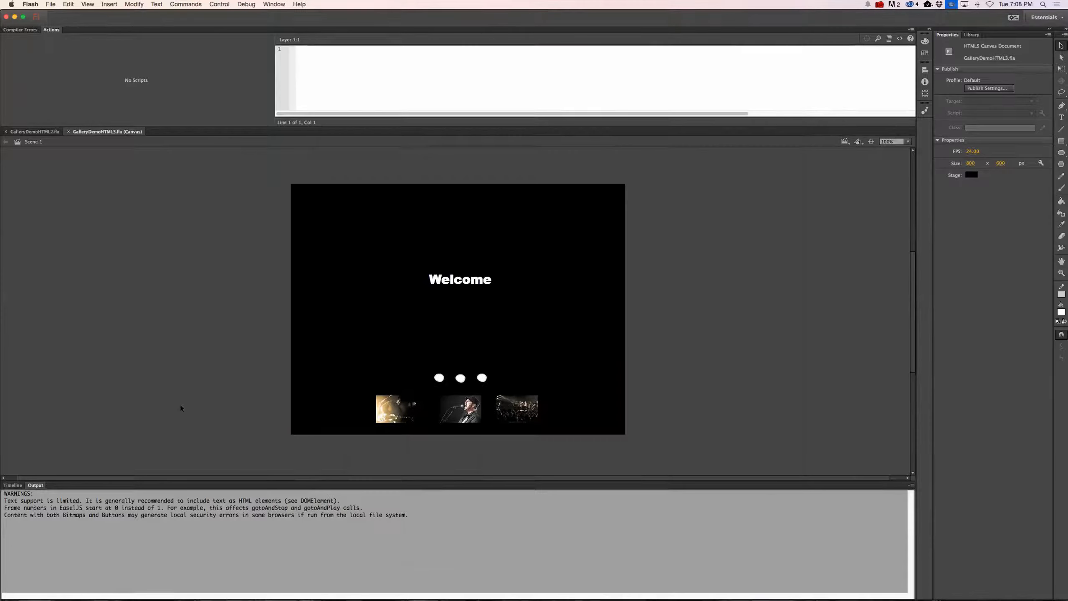
Step: Add the HTML5 Canvas "Stop at this Frame" timeline navigation code snippet to the start frame
left_click(12, 485)
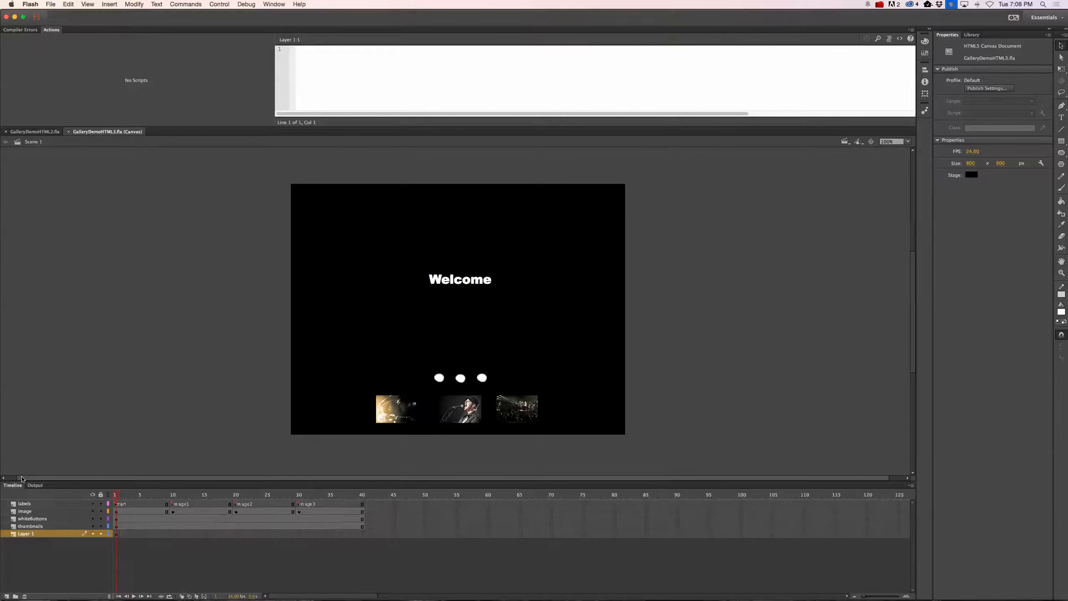
left_click(117, 505)
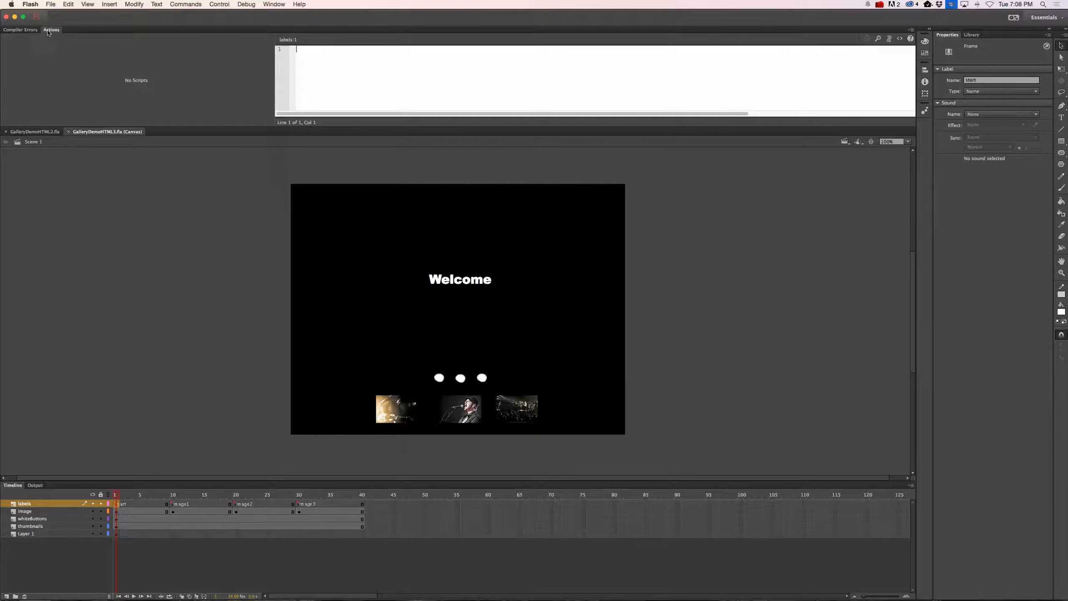
left_click(275, 4)
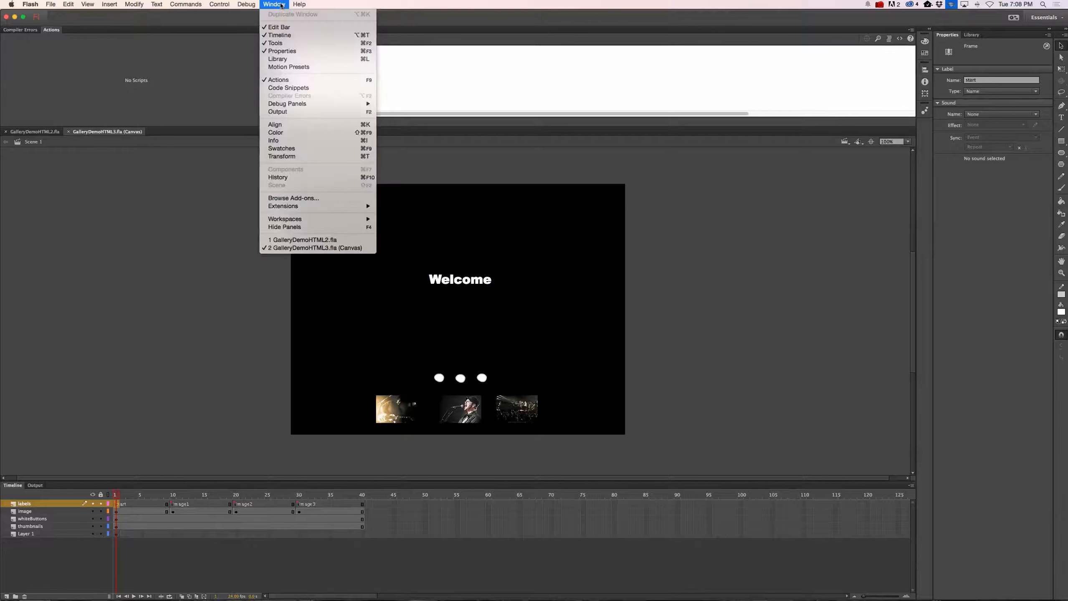
left_click(313, 91)
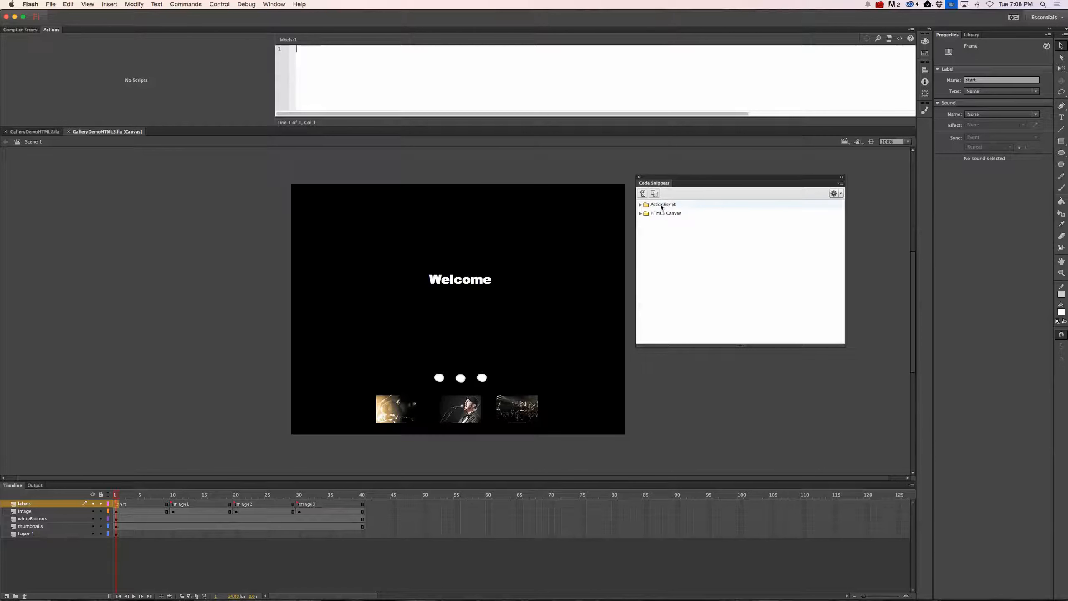
left_click(640, 213)
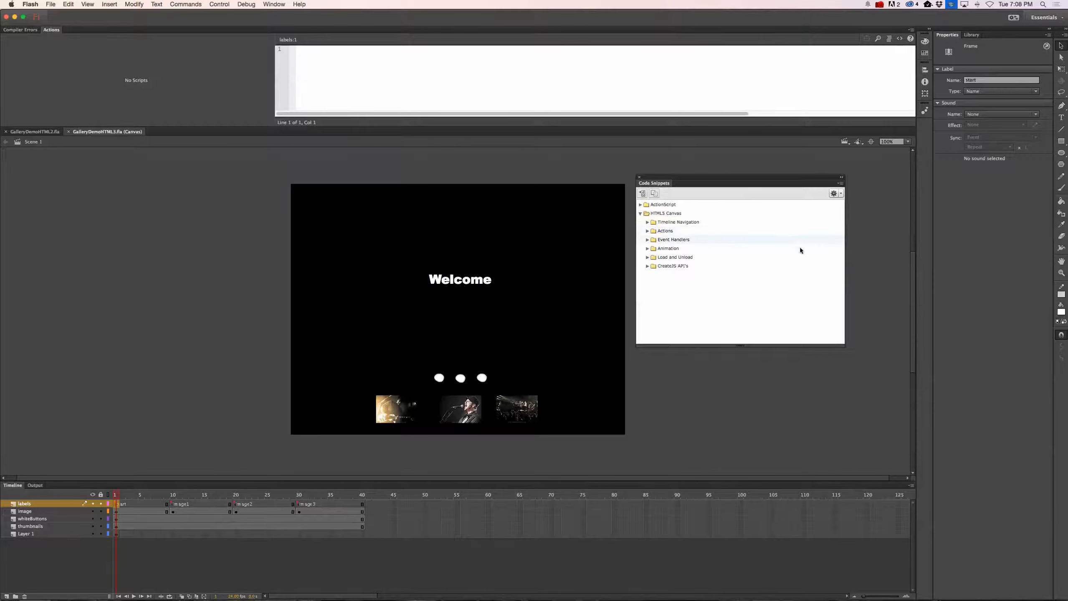
left_click(648, 222)
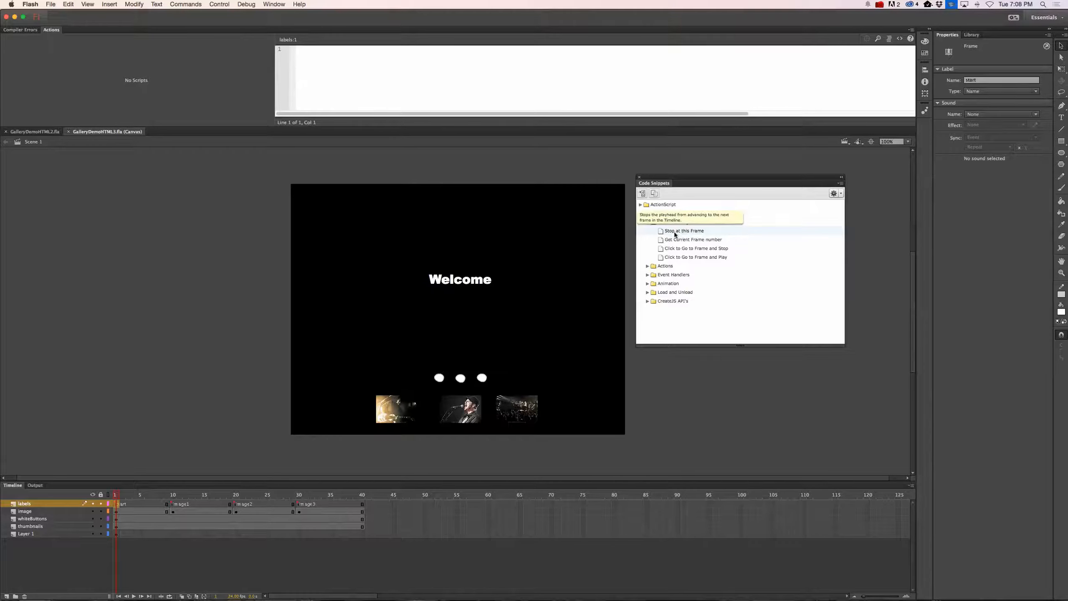
double_click(659, 234)
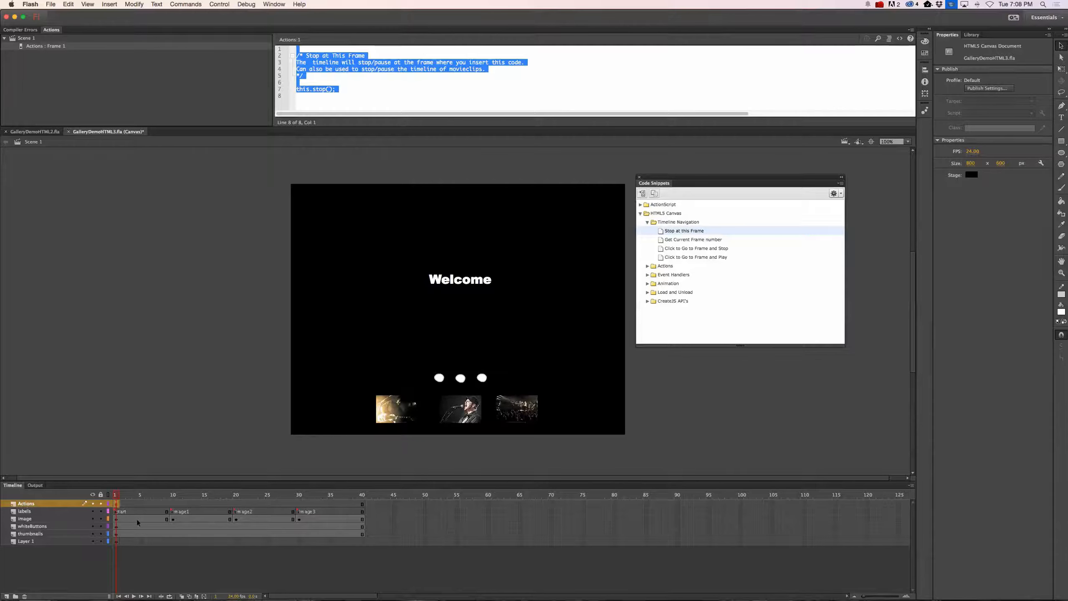
Step: Test the gallery in the browser to check the stop at frame 1, and close the new test page
left_click(172, 504)
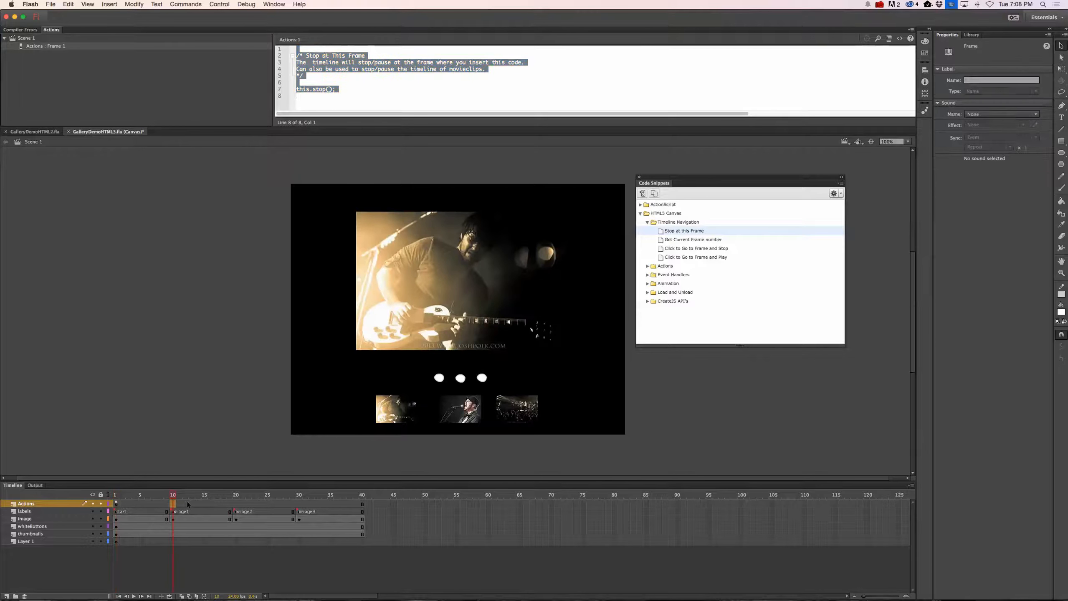
left_click(116, 504)
key("super+Return")
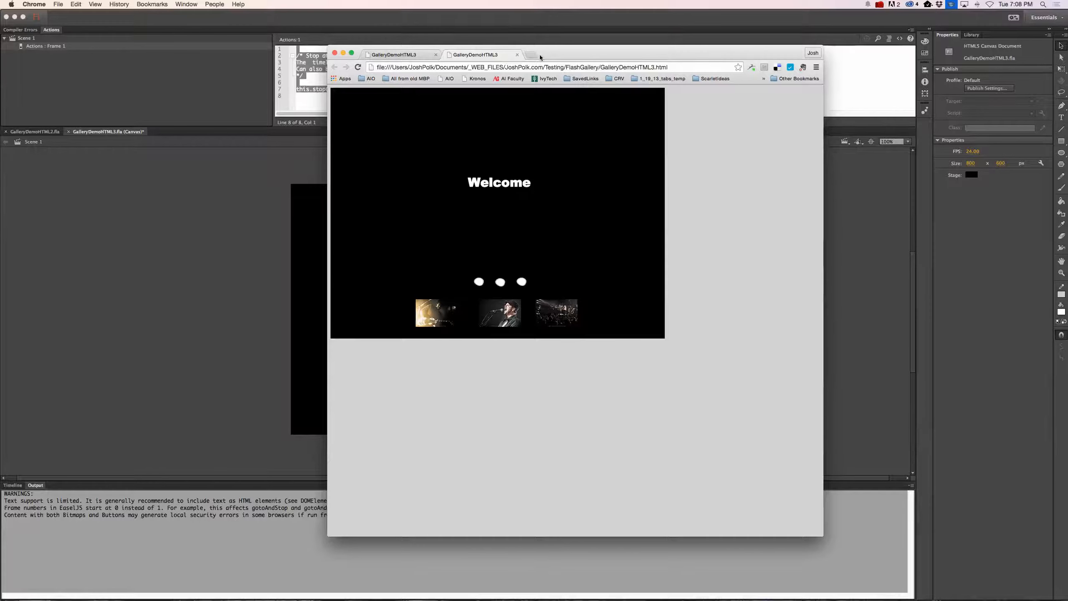
left_click(518, 55)
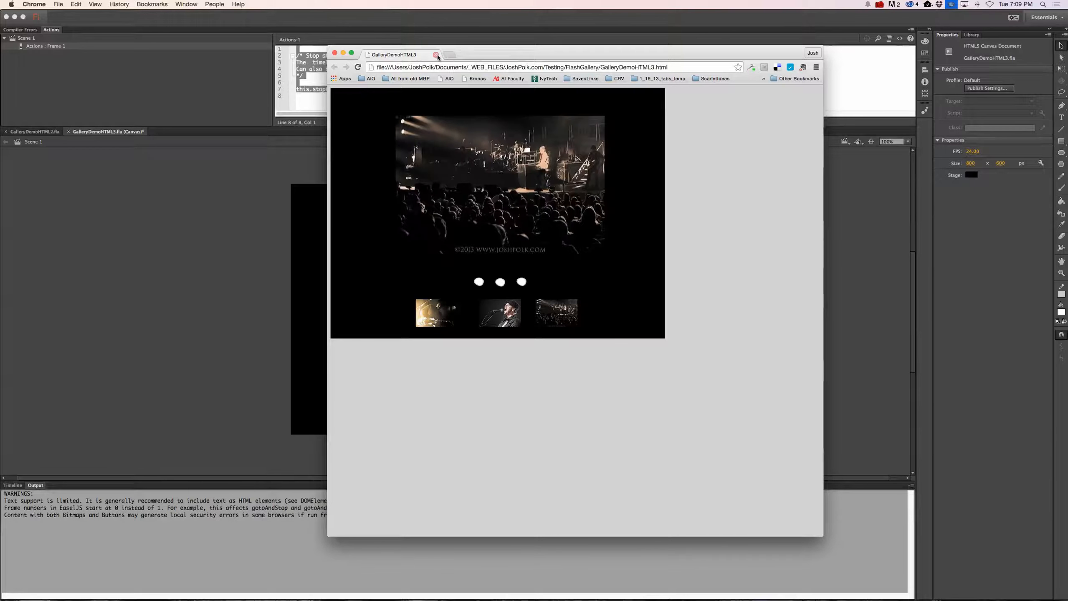
Step: Close the open test page, test the gallery in the browser again, and close the new test page
key("super+w")
left_click(258, 246)
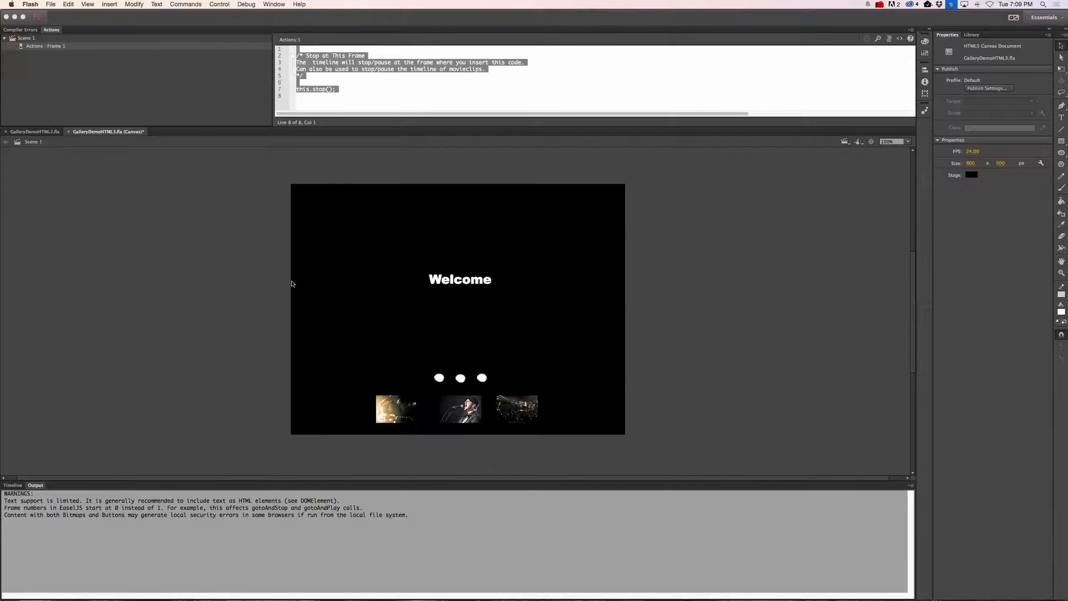
key("super+alt+t")
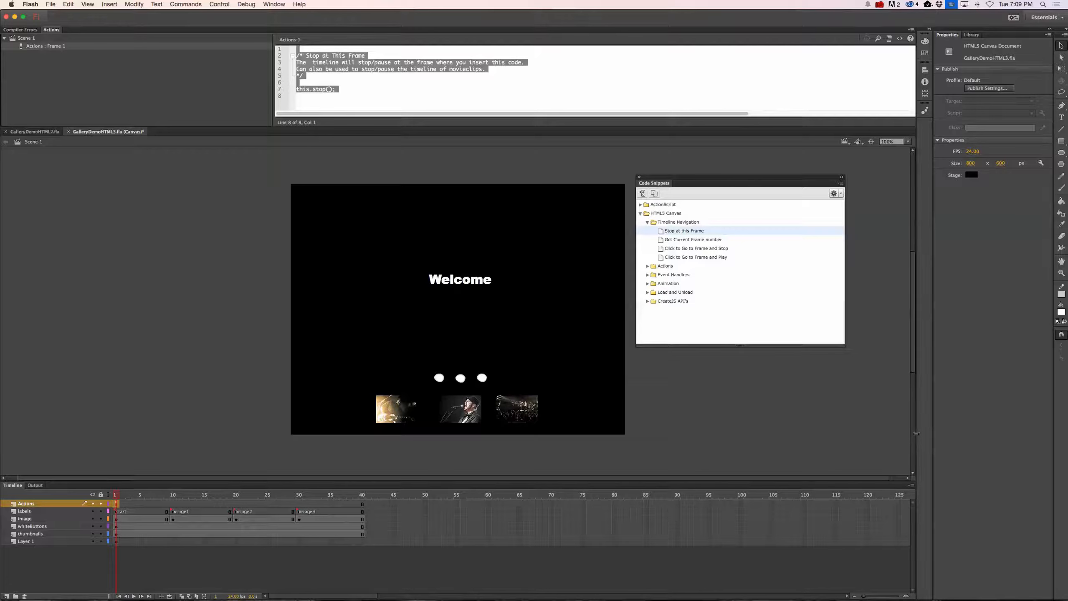
key("super+Return")
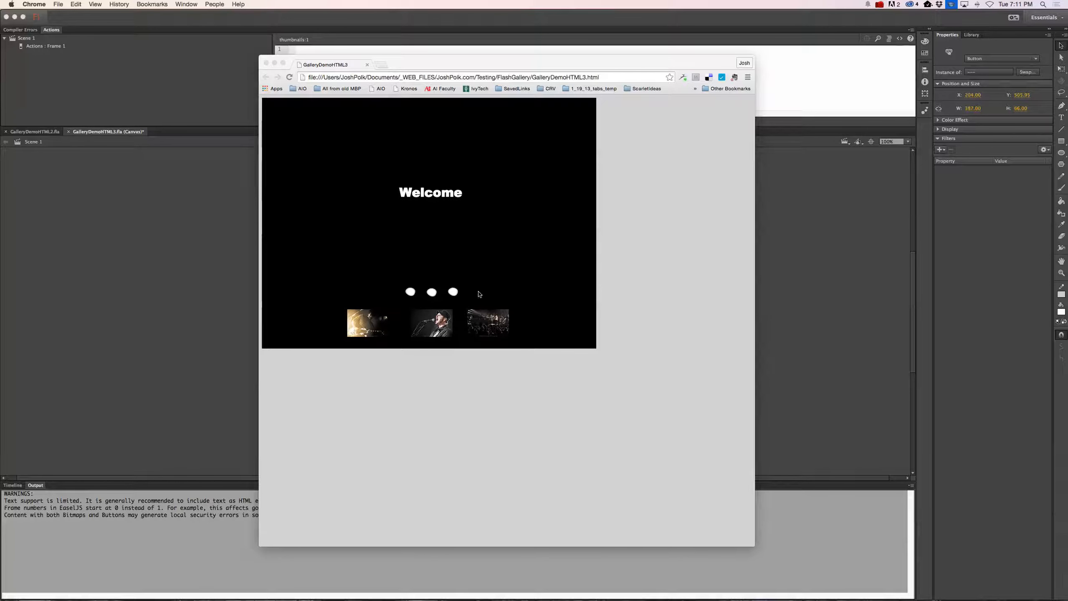
left_click(476, 258)
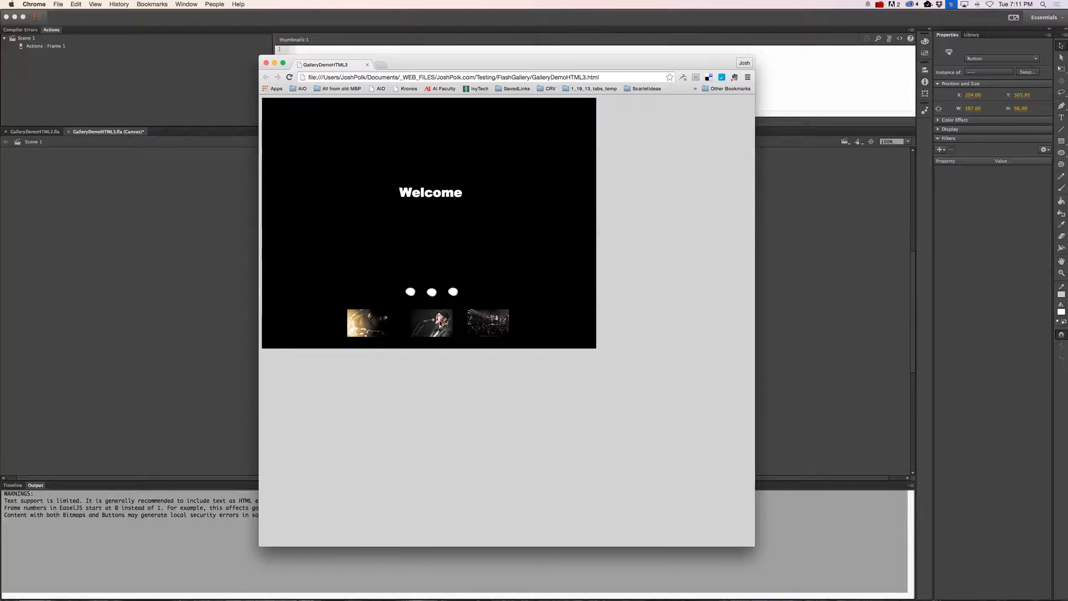
left_click(367, 65)
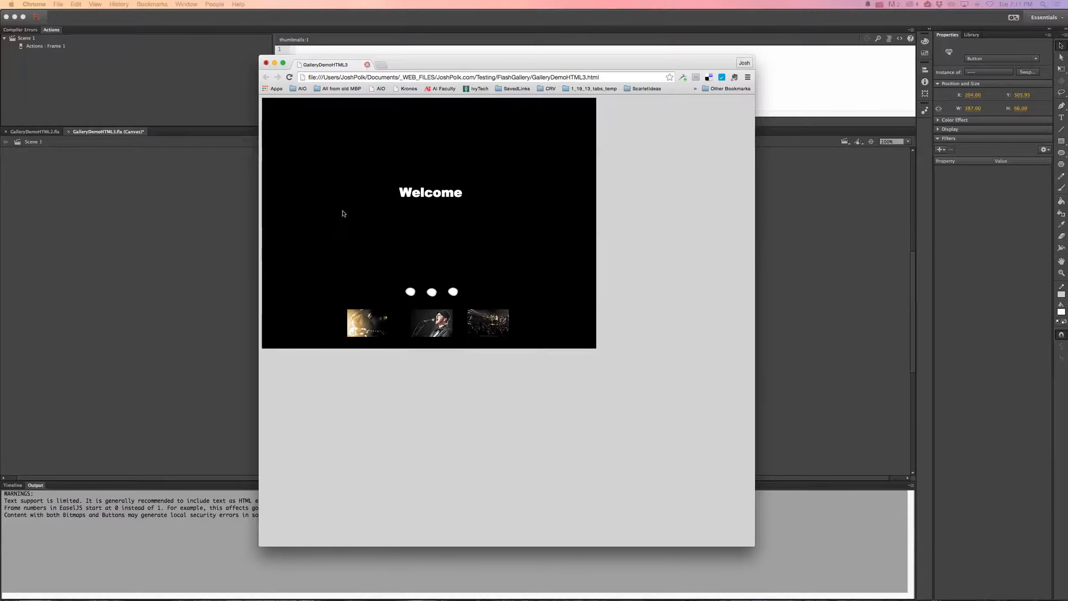
Step: Read the output warning about content that combines bitmaps and buttons
left_click(31, 500)
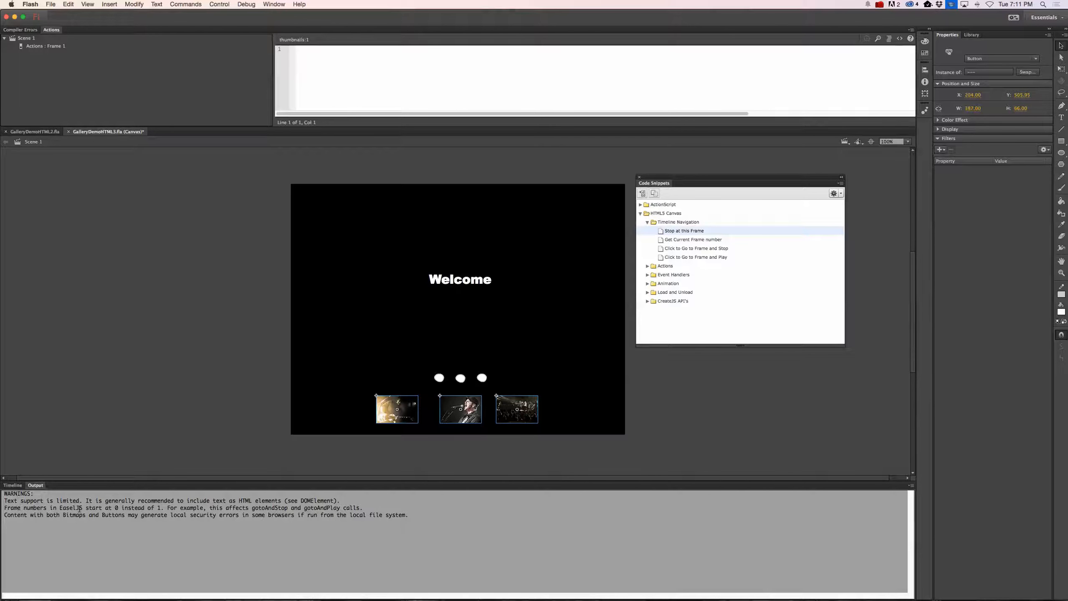
left_click_drag(14, 517, 375, 514)
left_click(432, 527)
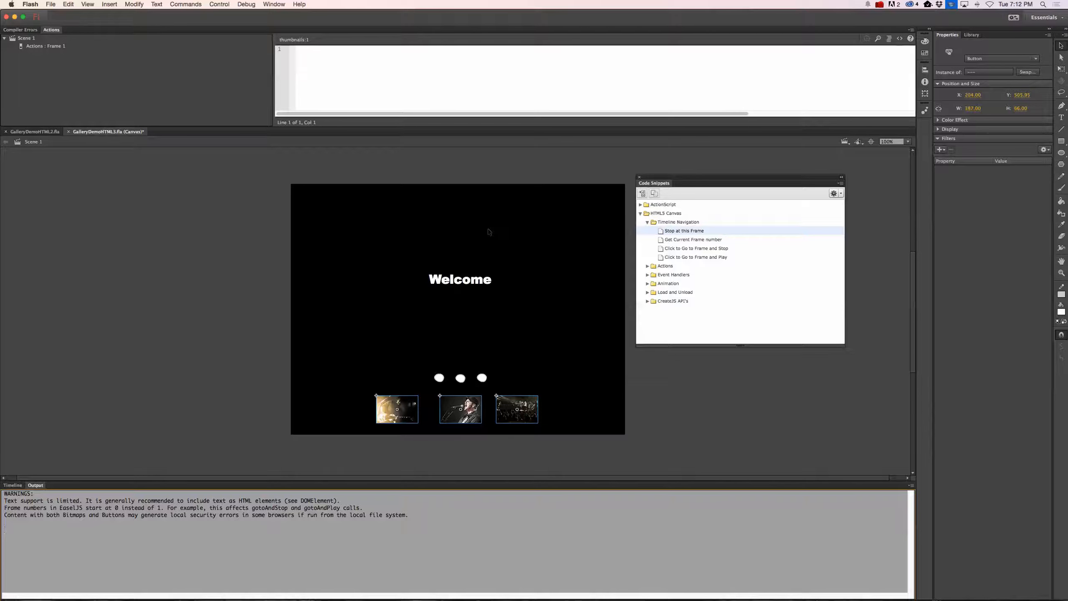
Step: Delete the three thumbnail buttons from the stage, leaving the white buttons in place
left_click(367, 413)
left_click(383, 410)
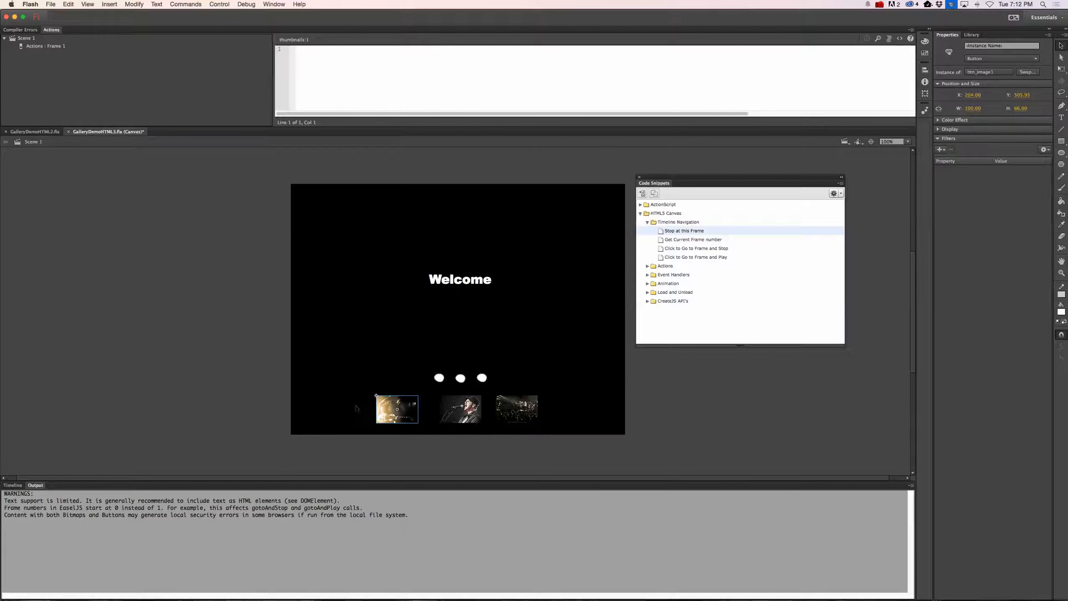
left_click_drag(356, 405, 548, 429)
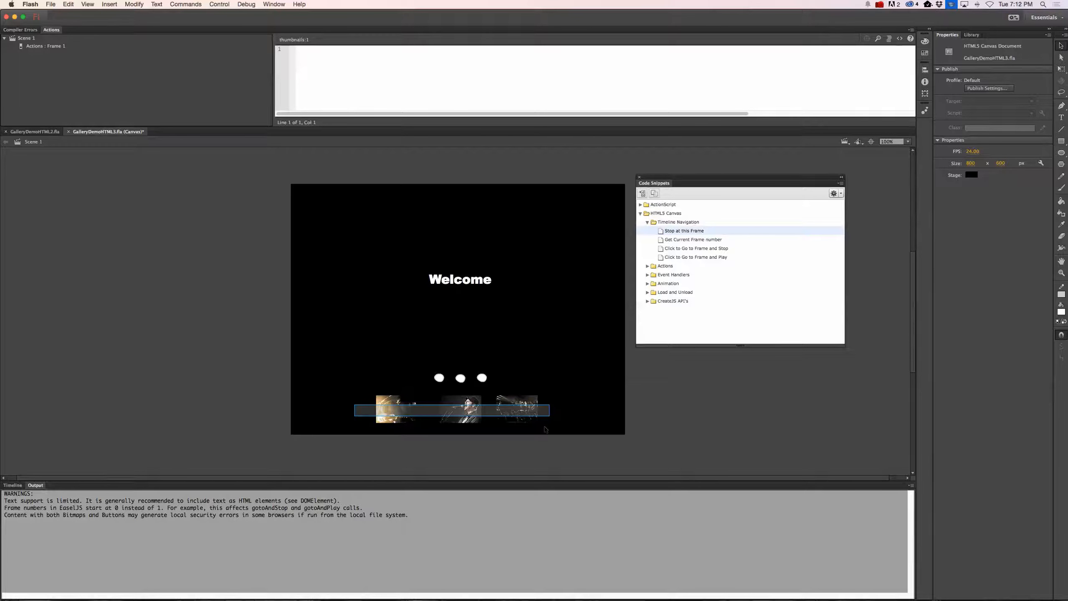
key("Delete")
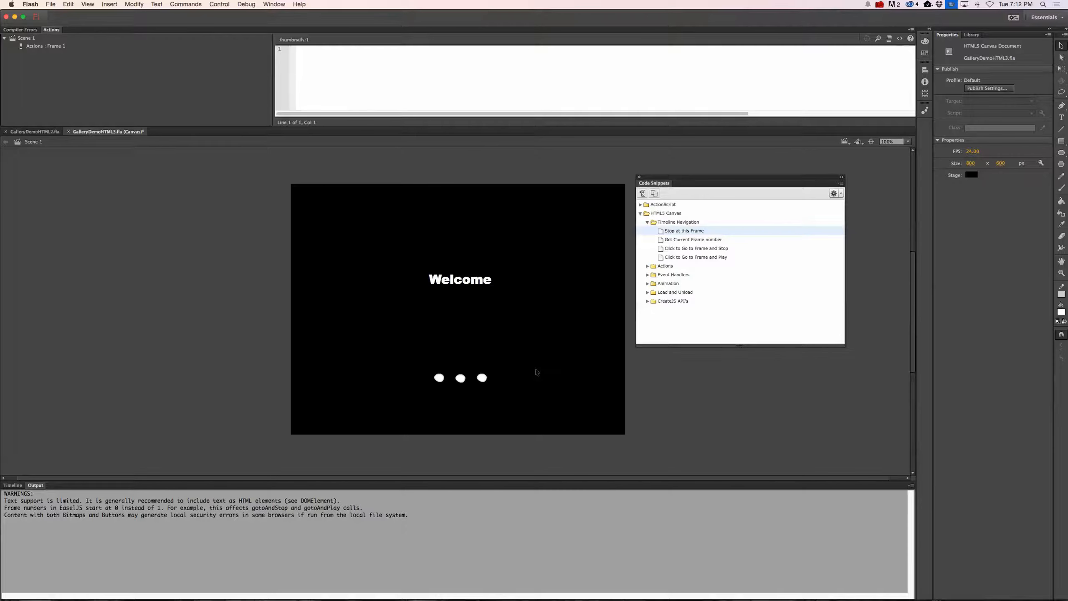
Step: Test the gallery without thumbnails in the browser, close the test page, and show the timeline again
key("super+Return")
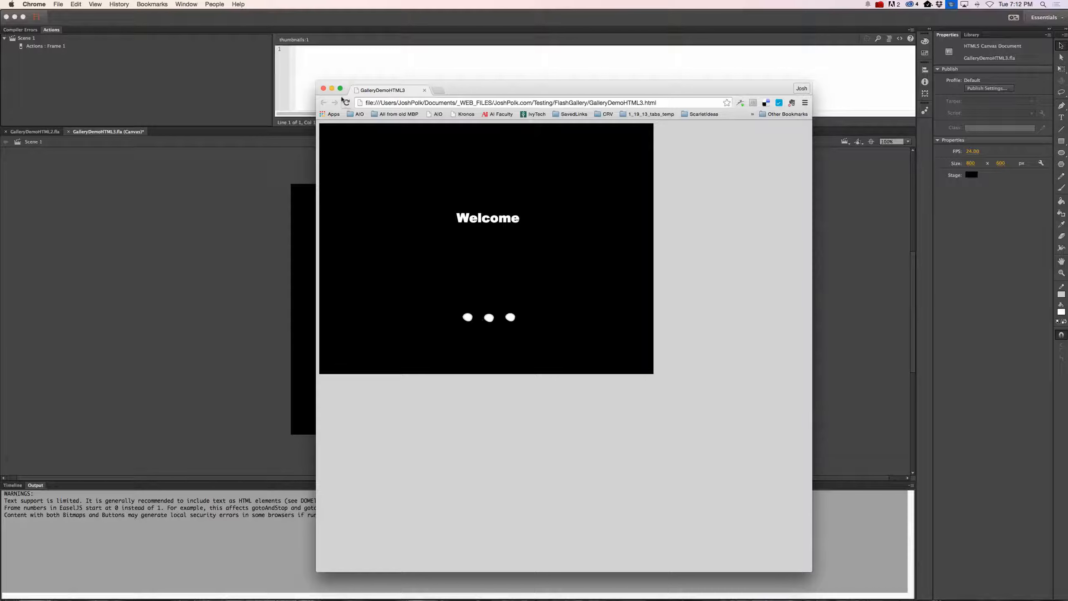
left_click(324, 88)
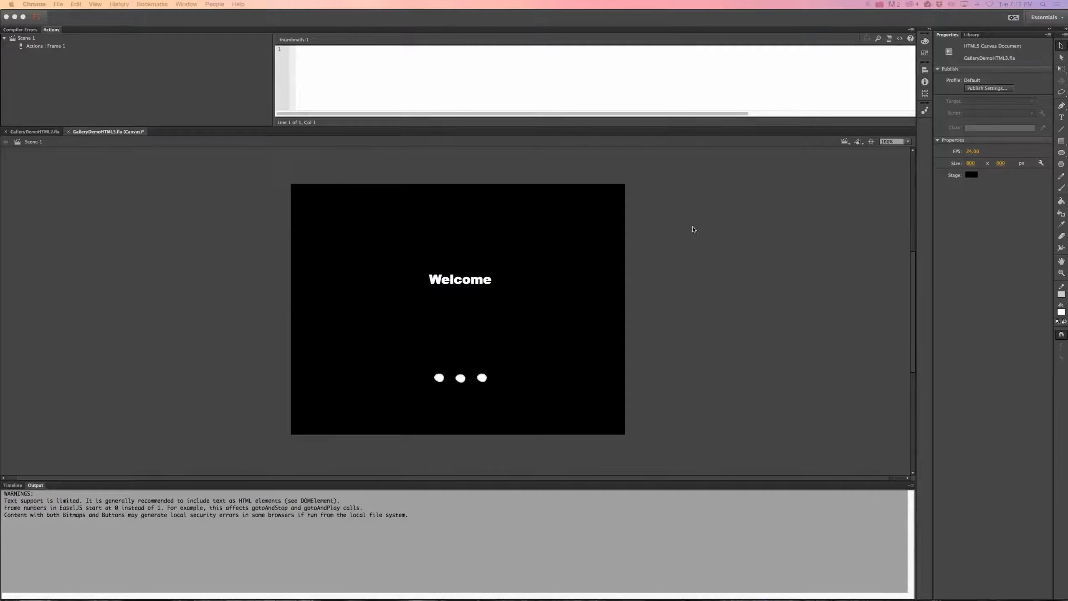
left_click(16, 486)
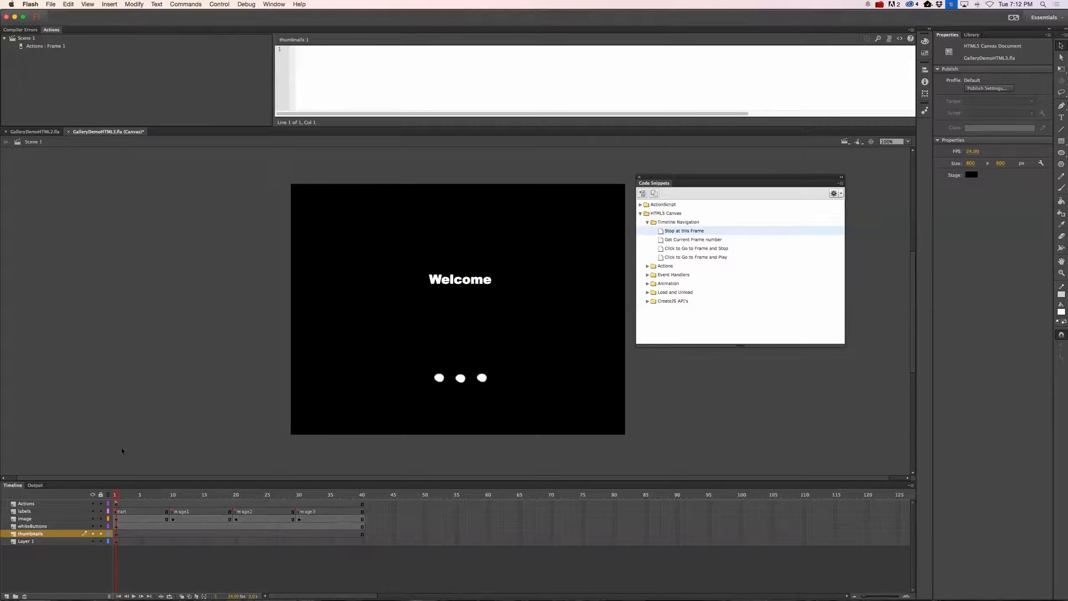
Step: Give the first white button the instance name button1
left_click(440, 379)
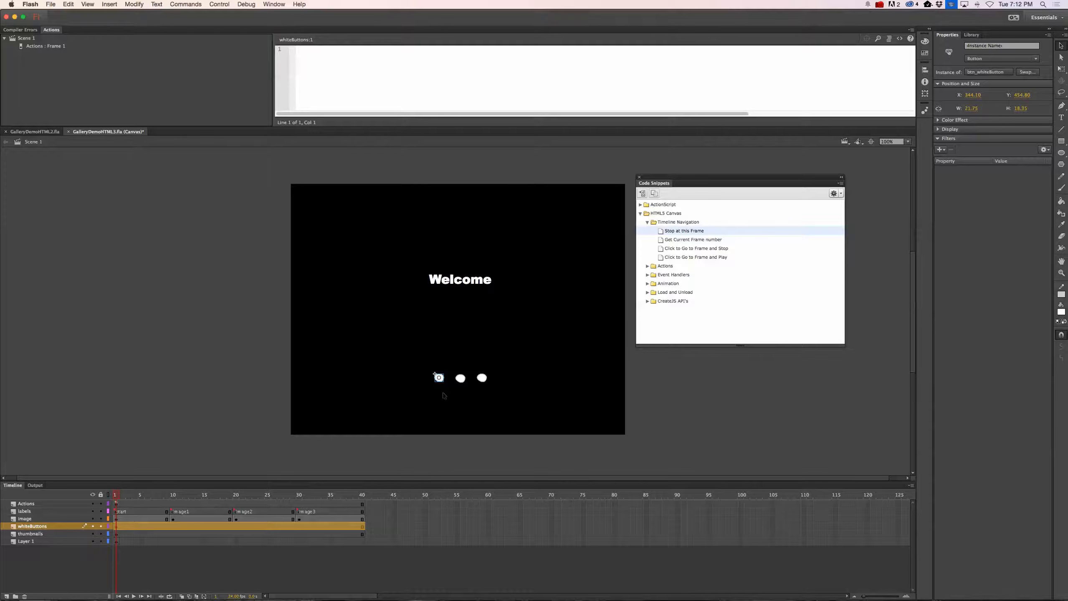
left_click(444, 394)
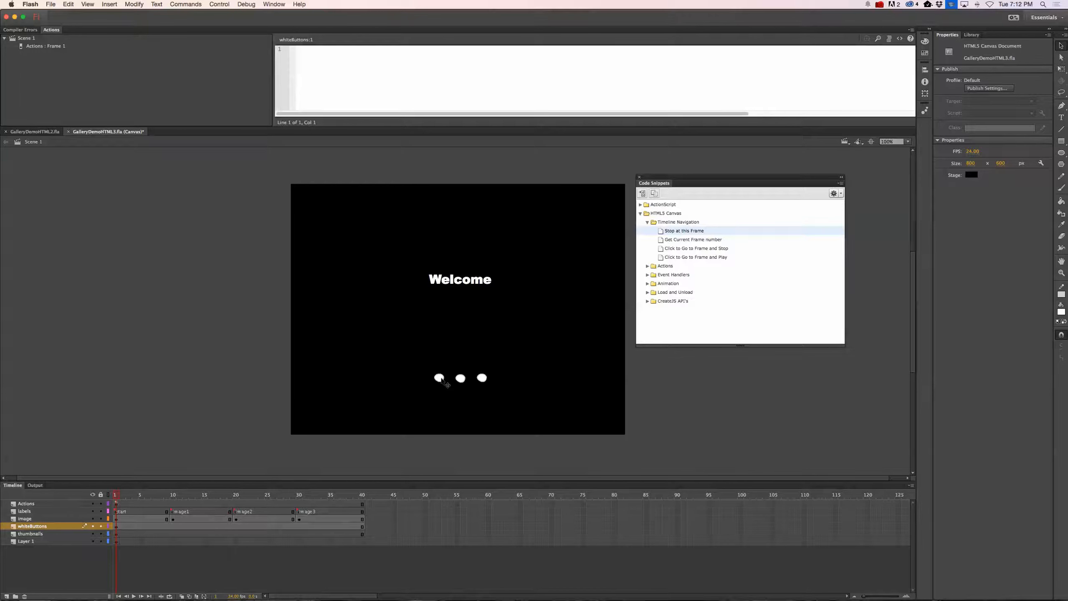
left_click(439, 380)
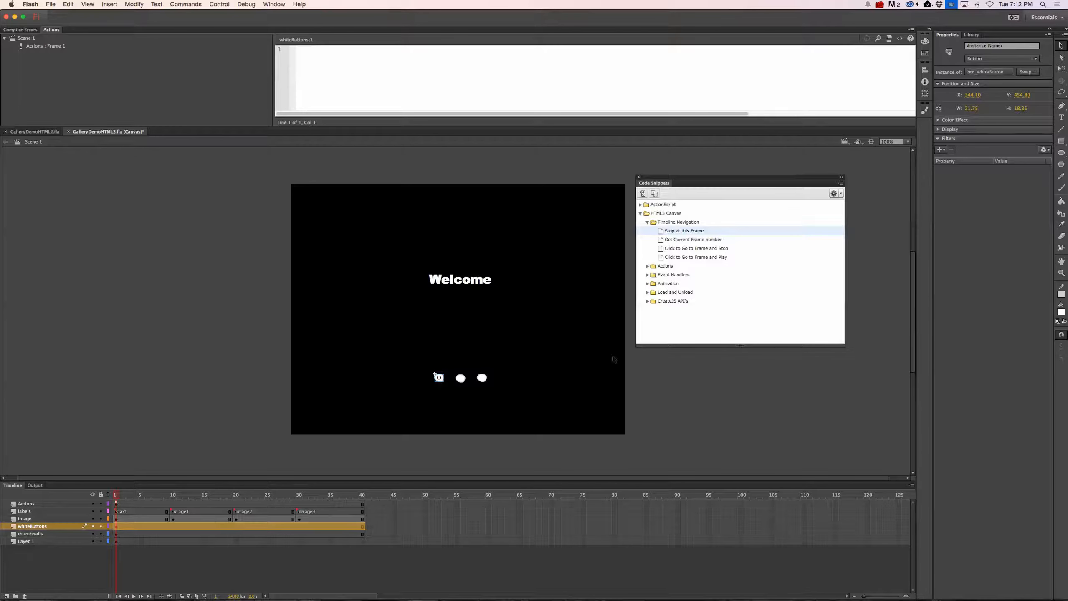
left_click(983, 46)
type("button1")
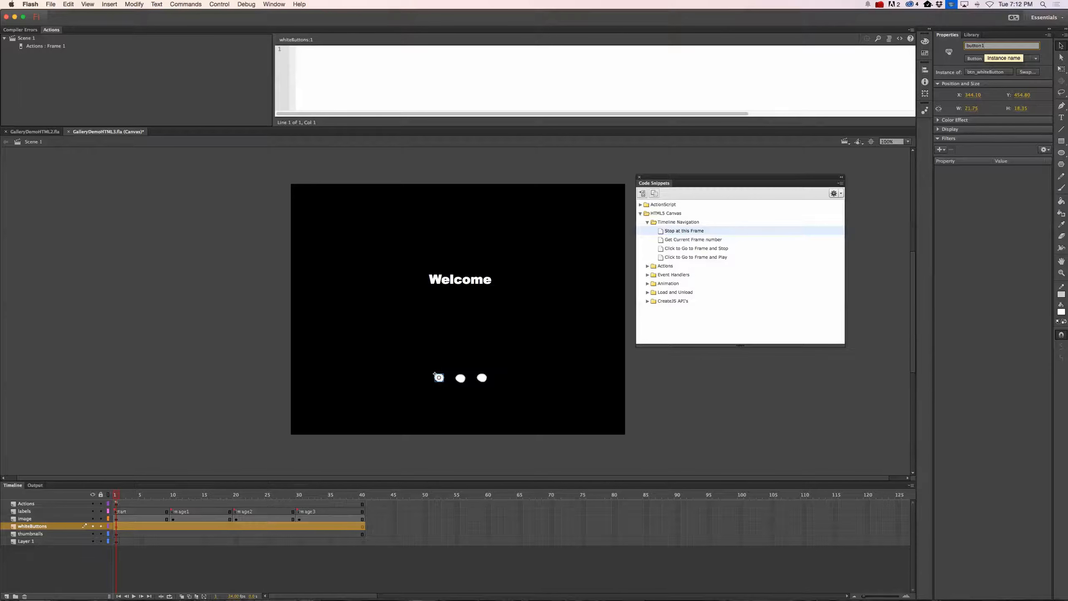
key("Return")
Step: Name the middle white button instance button2 and the last white button instance button3
left_click(461, 378)
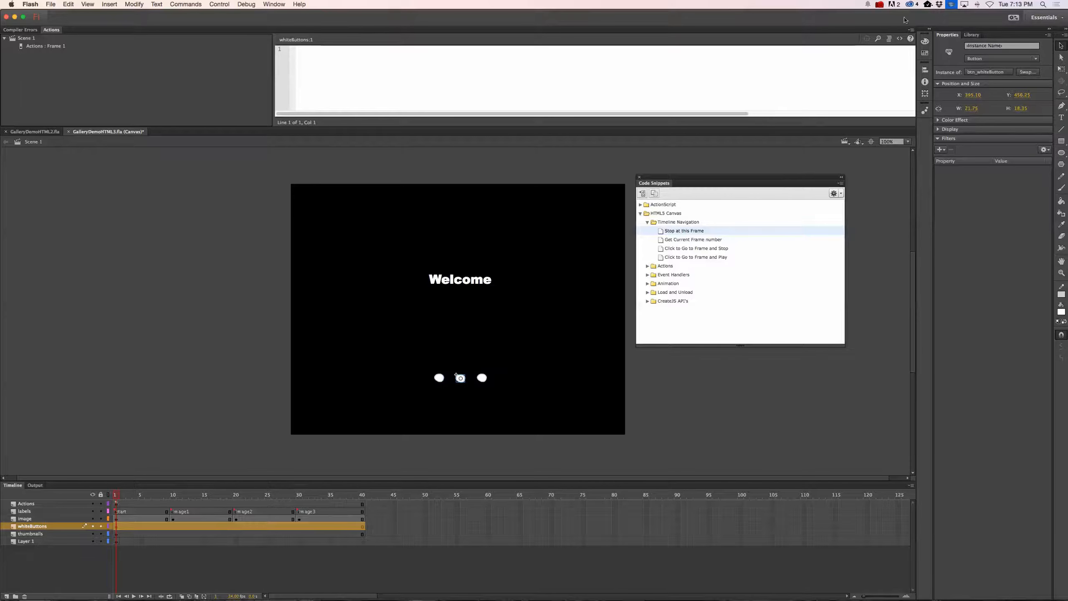
left_click(994, 47)
type("button2")
key("Return")
left_click(481, 377)
left_click(978, 45)
type("button3")
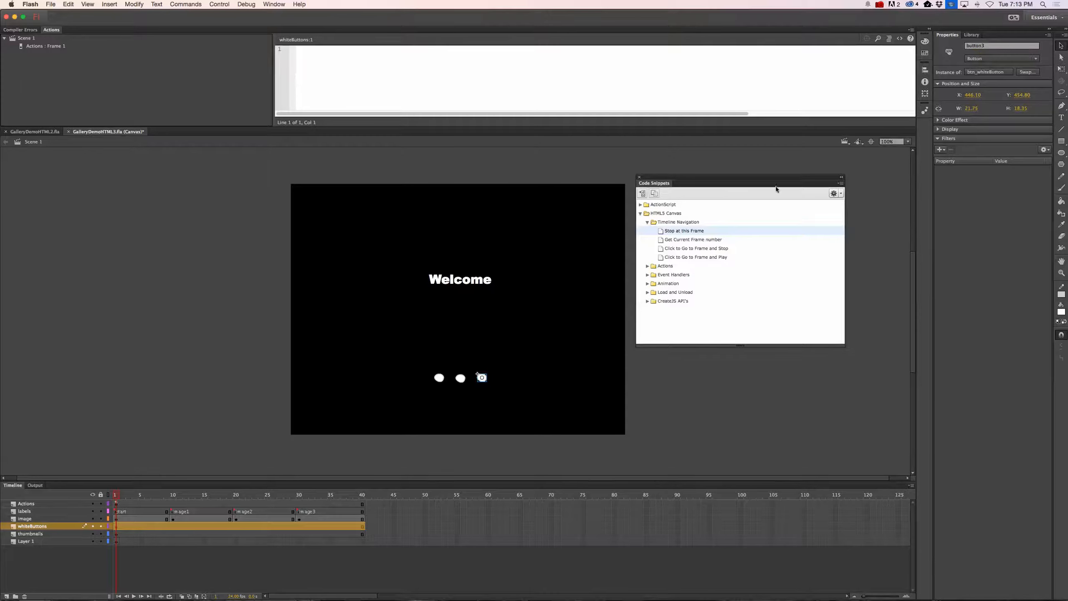
left_click(581, 280)
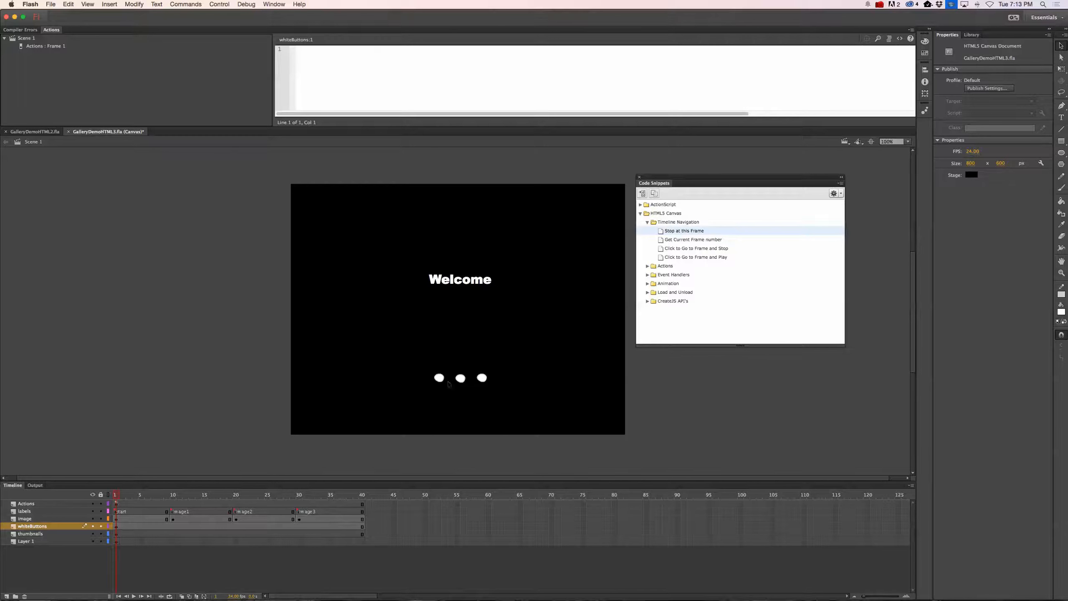
Step: Add the HTML5 Canvas "Click to Go to Frame and Stop" snippet to button1 and review its instructions
left_click(438, 378)
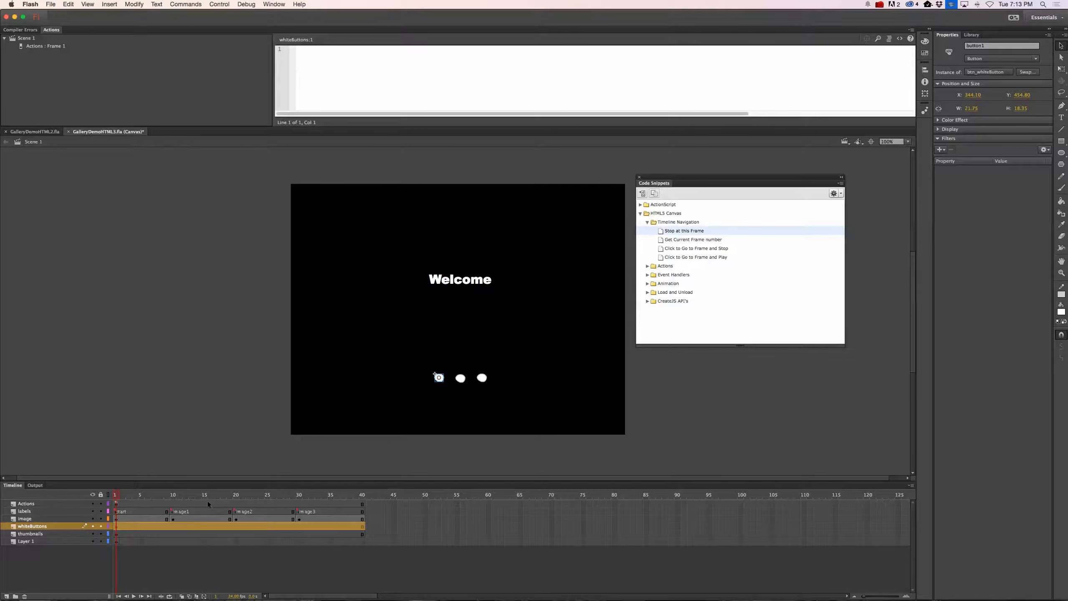
double_click(662, 251)
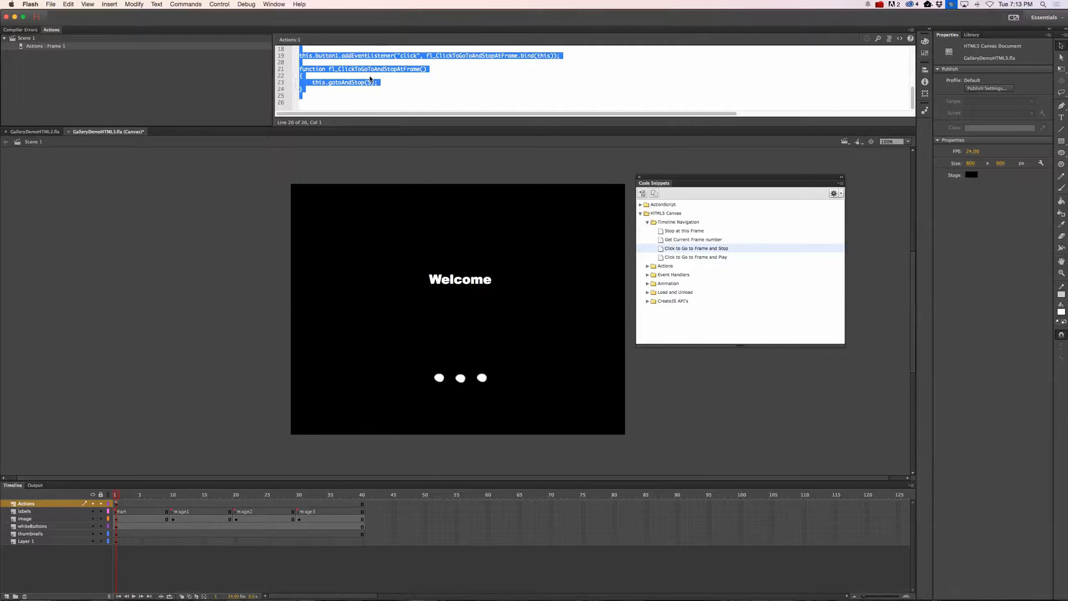
scroll(395, 81, "up", 5)
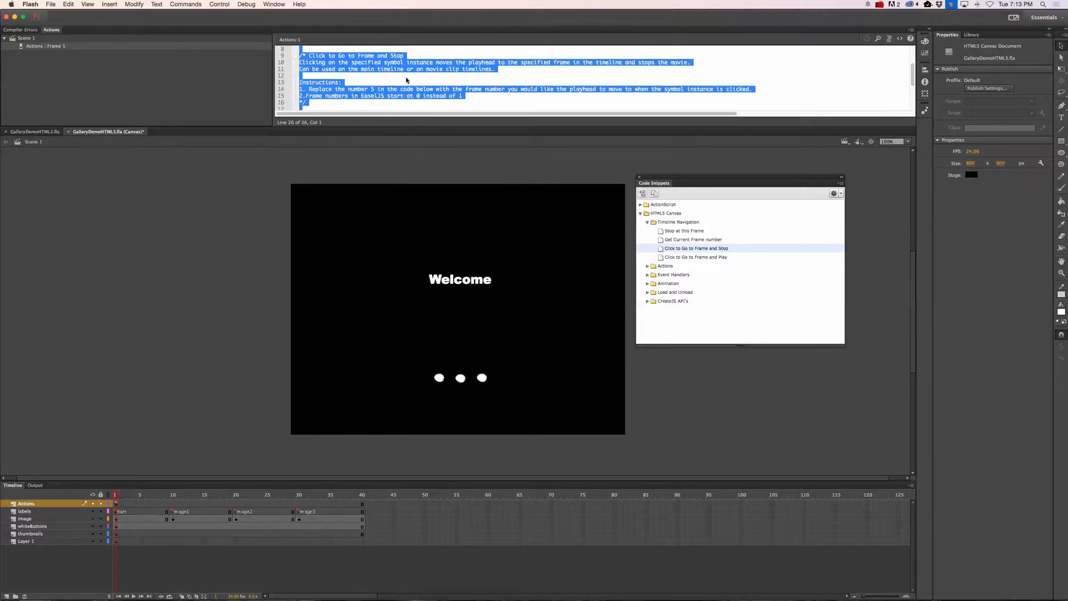
scroll(407, 80, "down", 3)
scroll(405, 78, "down", 1)
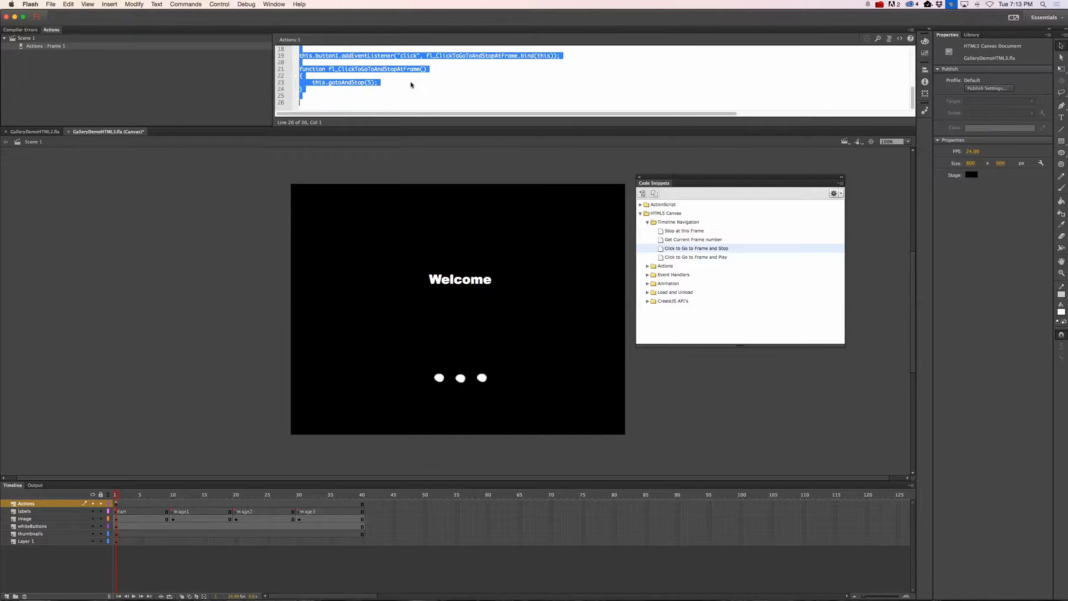
Step: Replace the frame number in button1's gotoAndStop call with the frame label "image1"
left_click(368, 90)
double_click(369, 82)
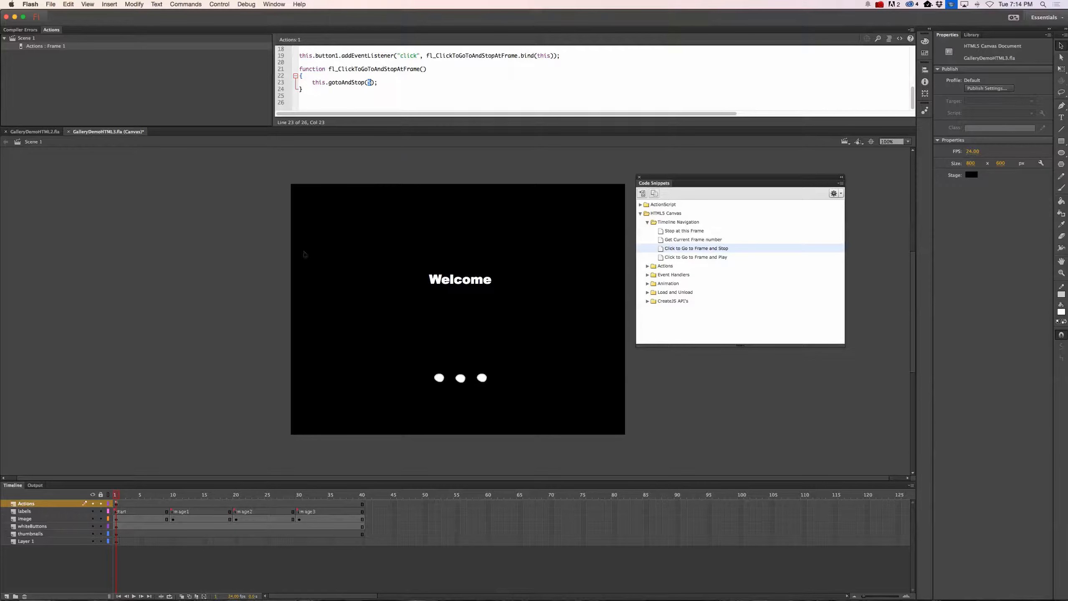
triple_click(368, 83)
left_click(369, 83)
key("BackSpace")
type("\"")
type("image1\"")
Step: Test the gallery in the browser, try the first white button, and close the test page
key("super+Return")
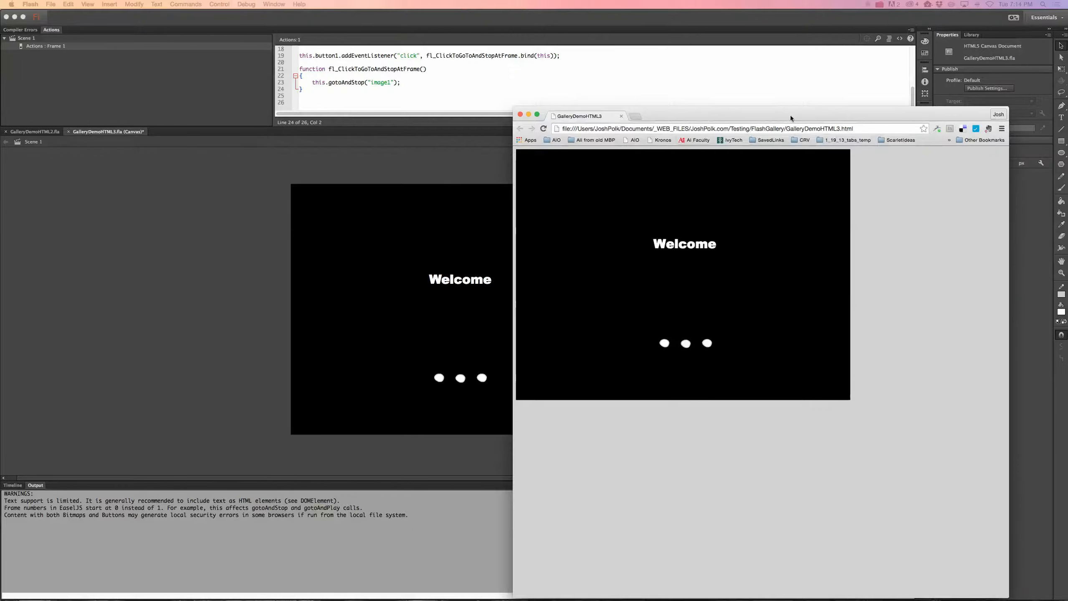
left_click_drag(690, 114, 489, 61)
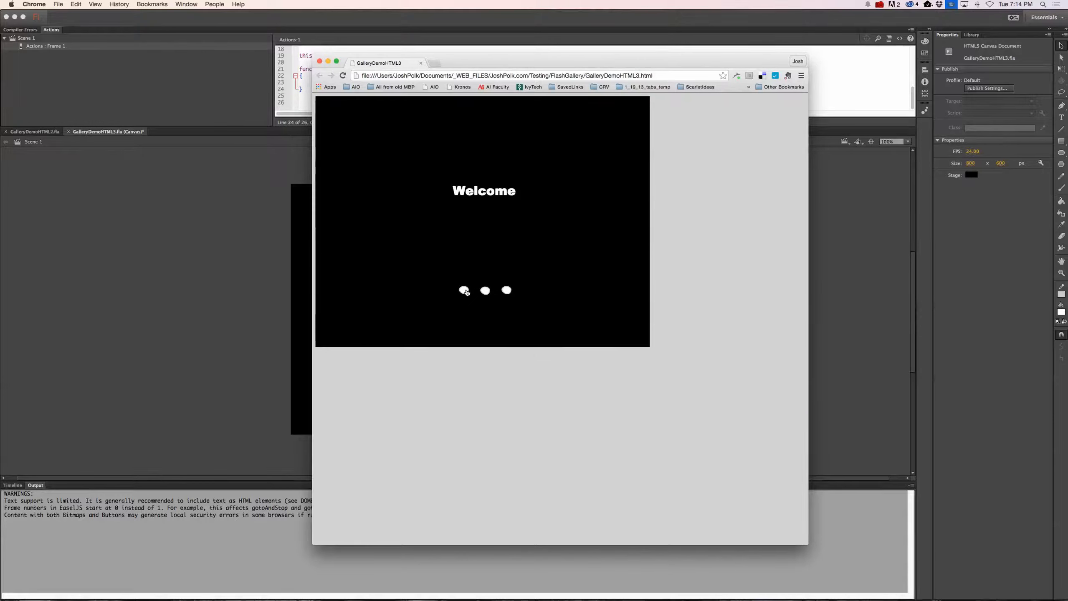
left_click(464, 290)
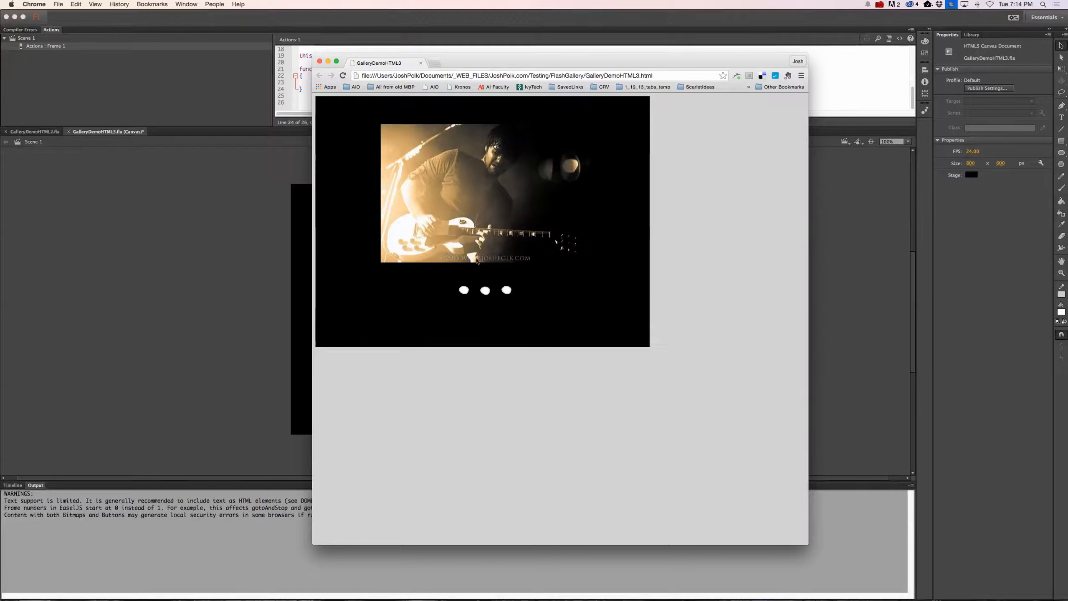
left_click(319, 63)
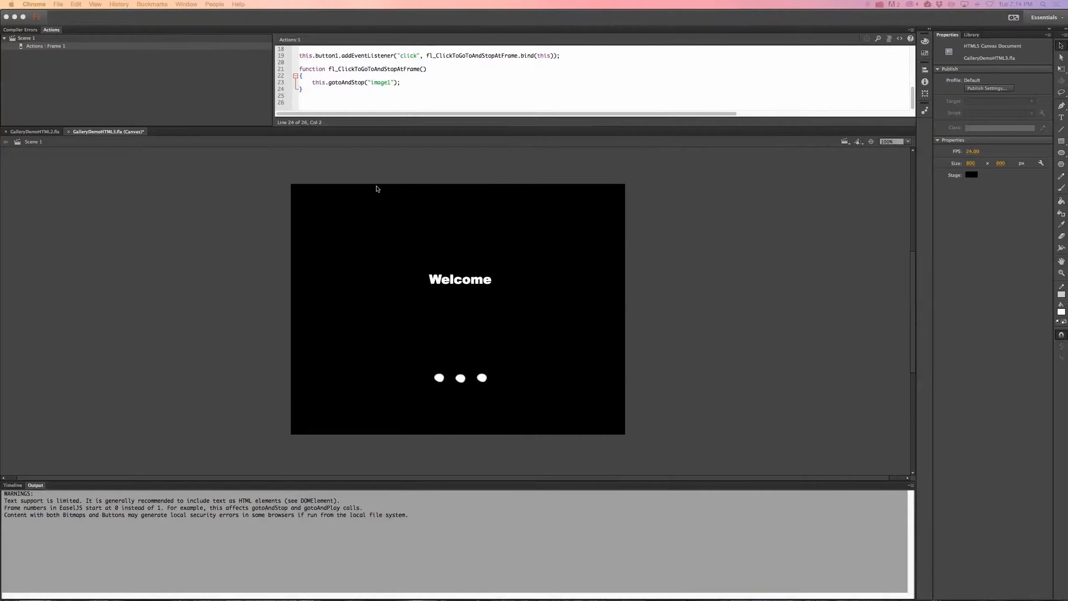
Step: Add the "Click to Go to Frame and Stop" snippet to button2 and set its gotoAndStop target to "image2"
left_click(458, 377)
left_click(461, 380)
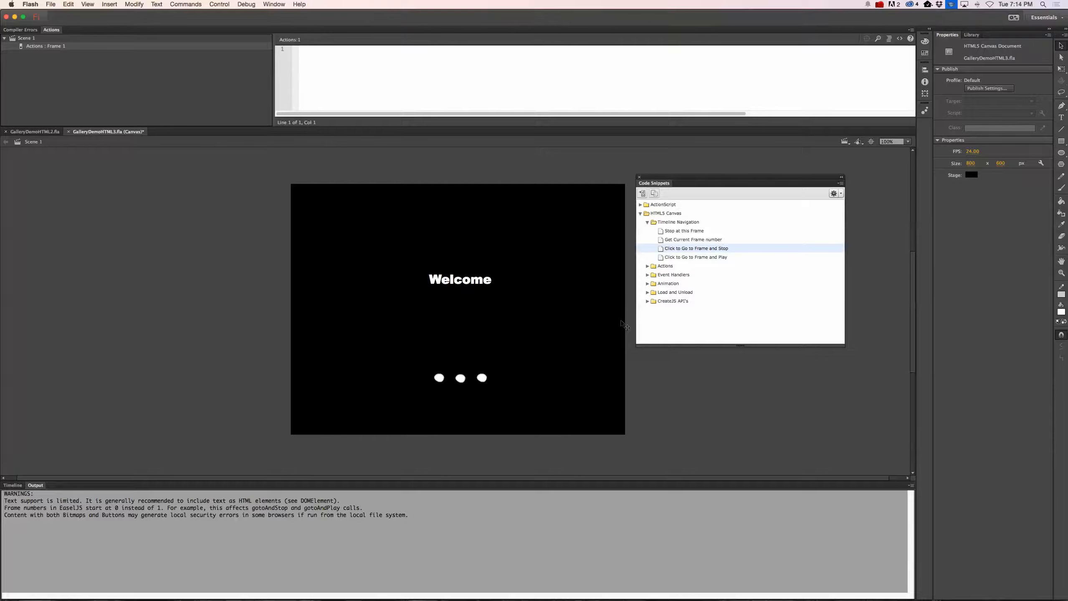
double_click(659, 248)
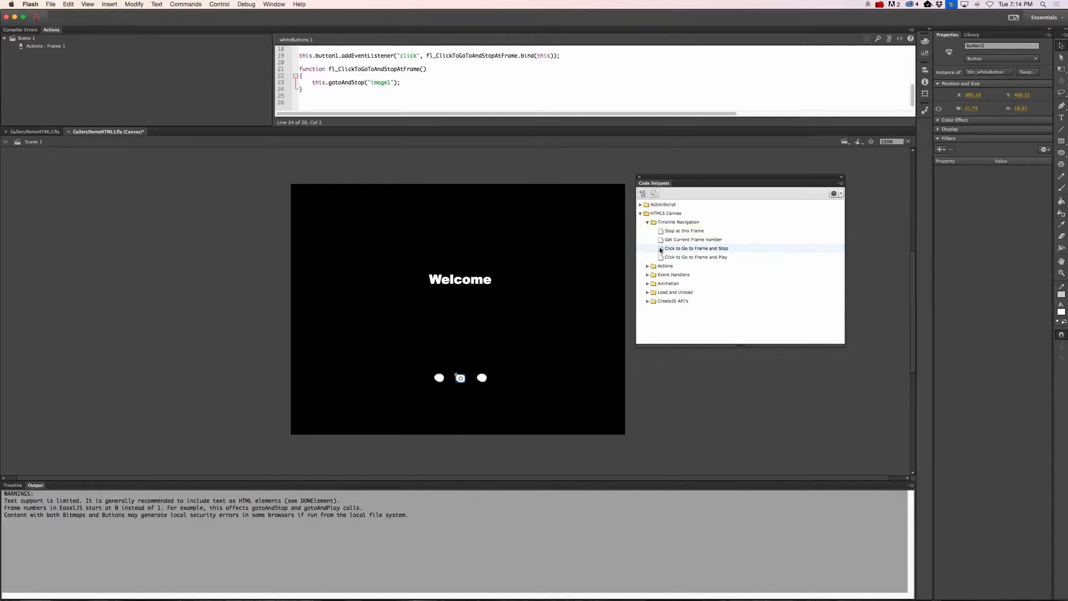
double_click(370, 83)
type("\"")
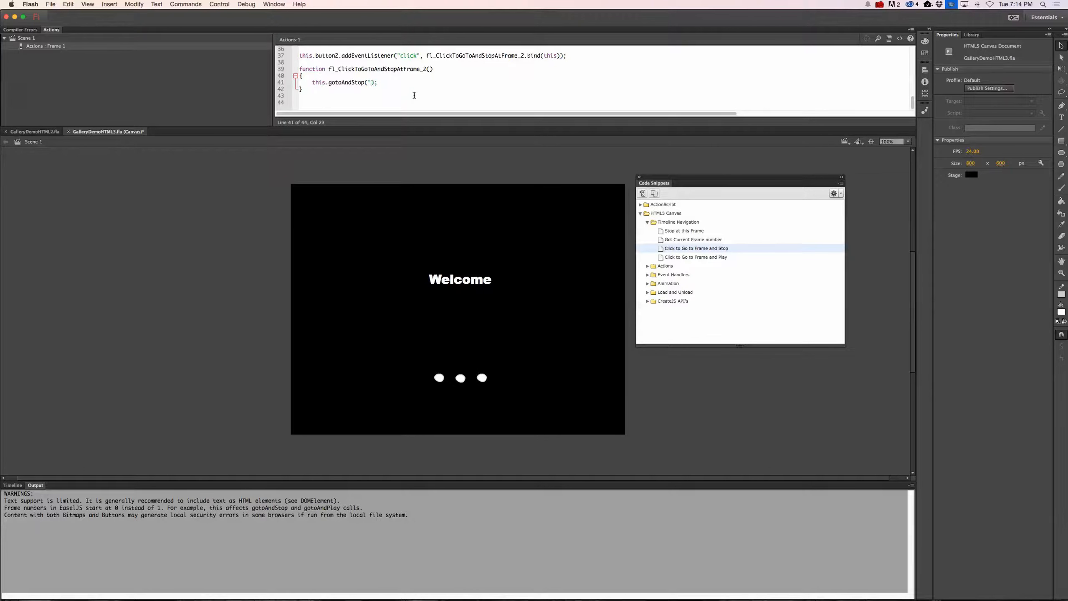
type("image2\"")
Step: Add the "Click to Go to Frame and Stop" snippet to button3 and set its gotoAndStop target to "image3"
left_click(484, 380)
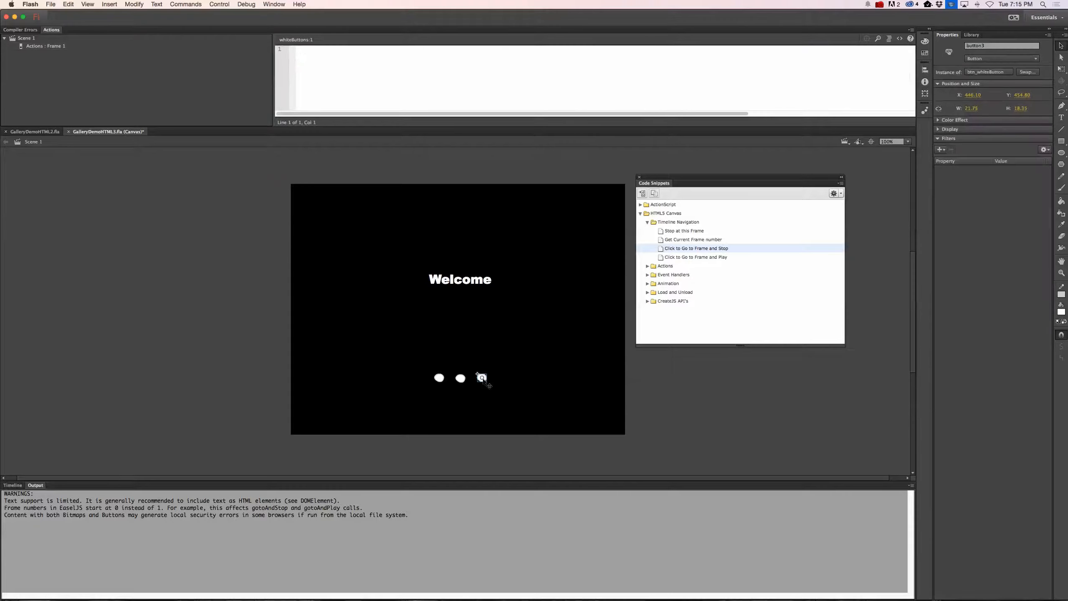
double_click(660, 250)
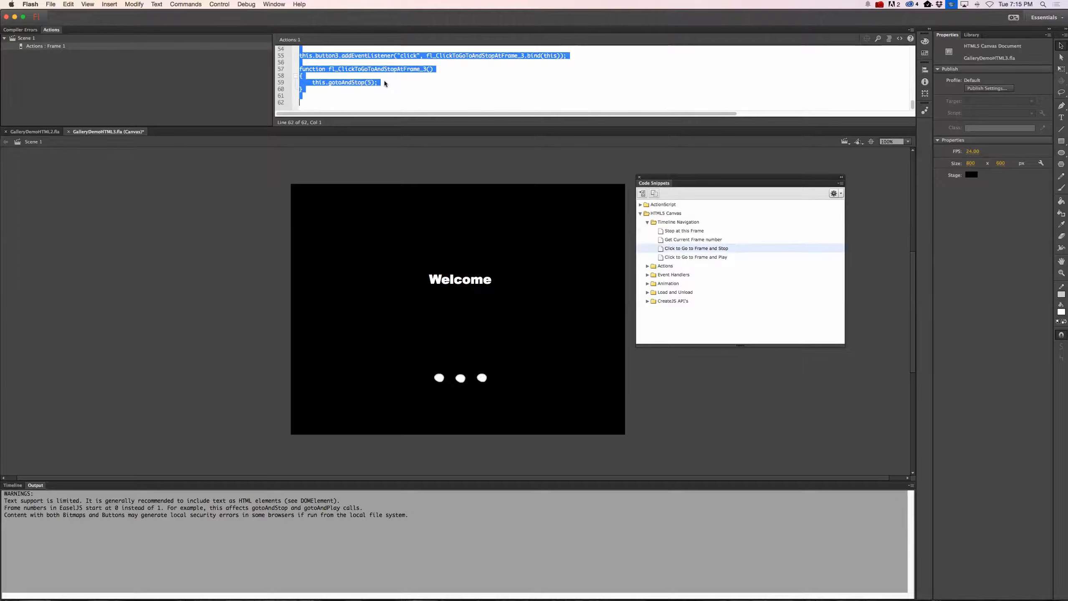
double_click(370, 83)
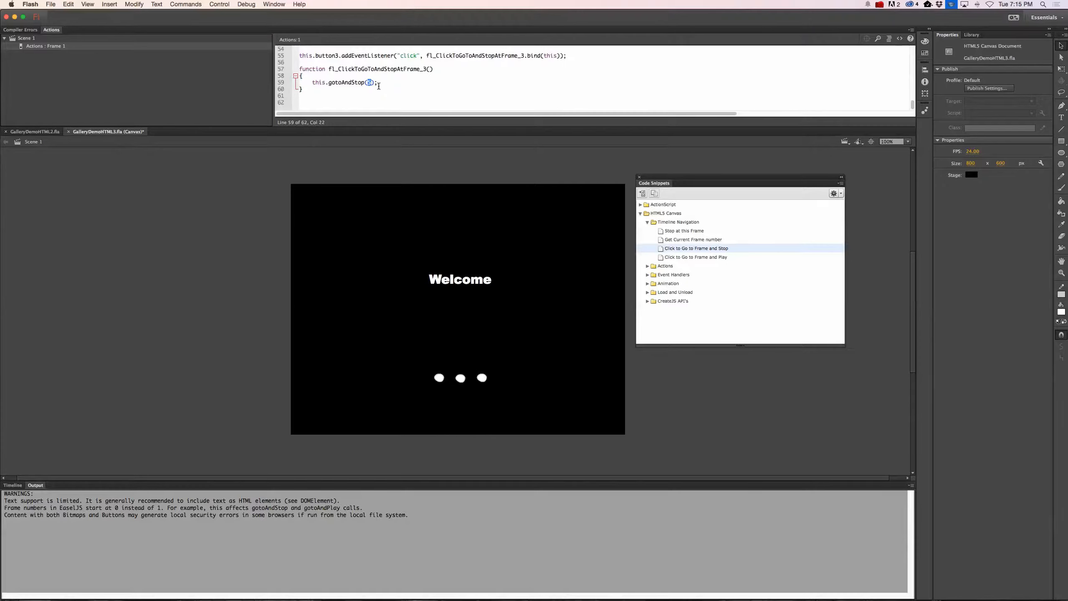
type("\"image3")
key("BackSpace")
key("BackSpace")
Step: Test the gallery in the browser, try all three white buttons in varying order, and return to the Flash document
key("super+Return")
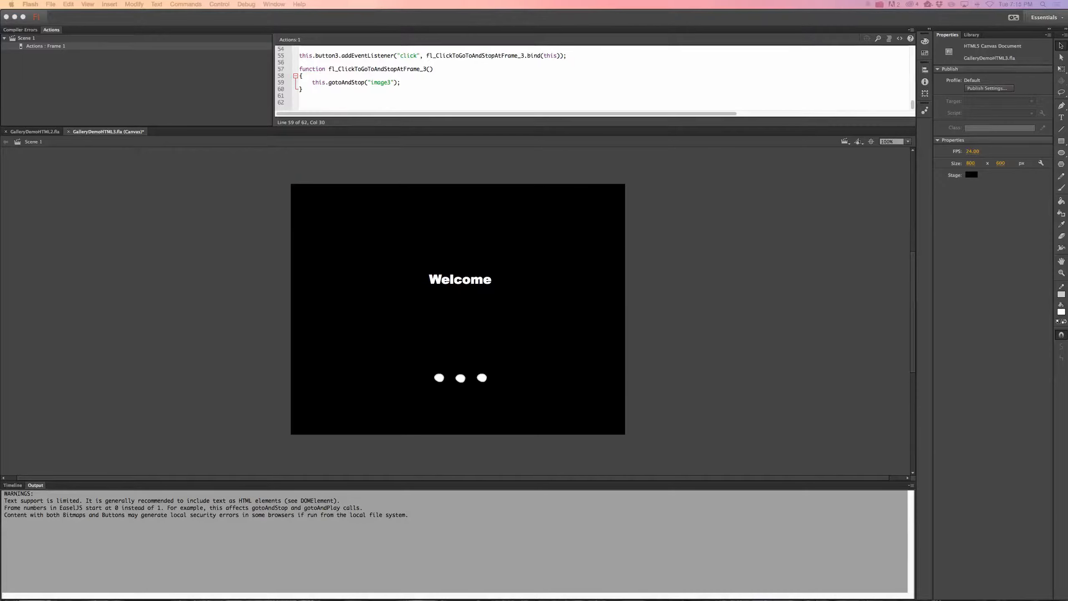
left_click_drag(545, 123, 541, 72)
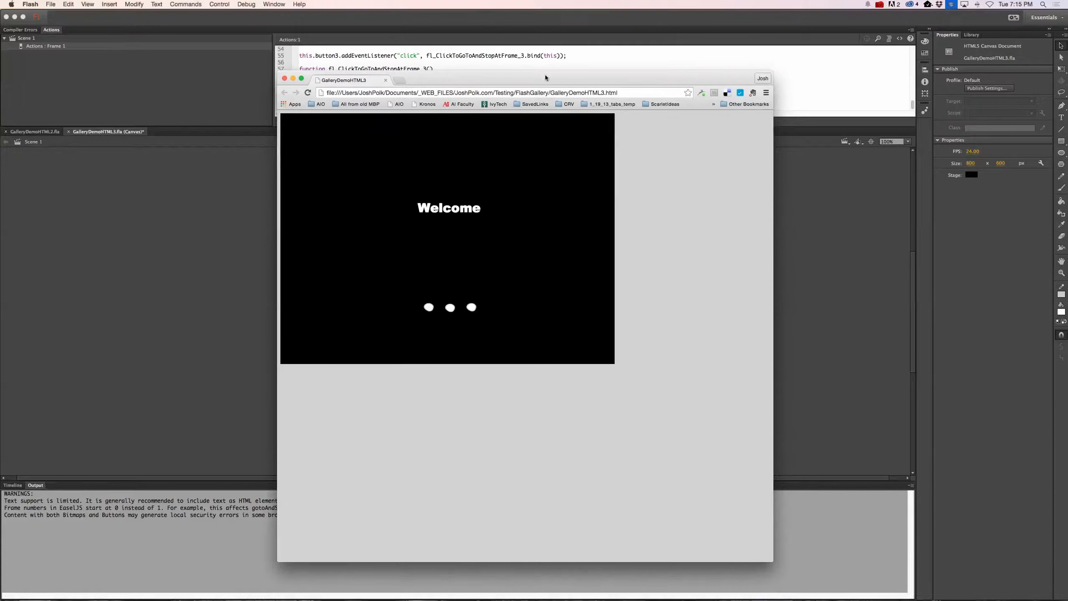
left_click(428, 309)
left_click(451, 309)
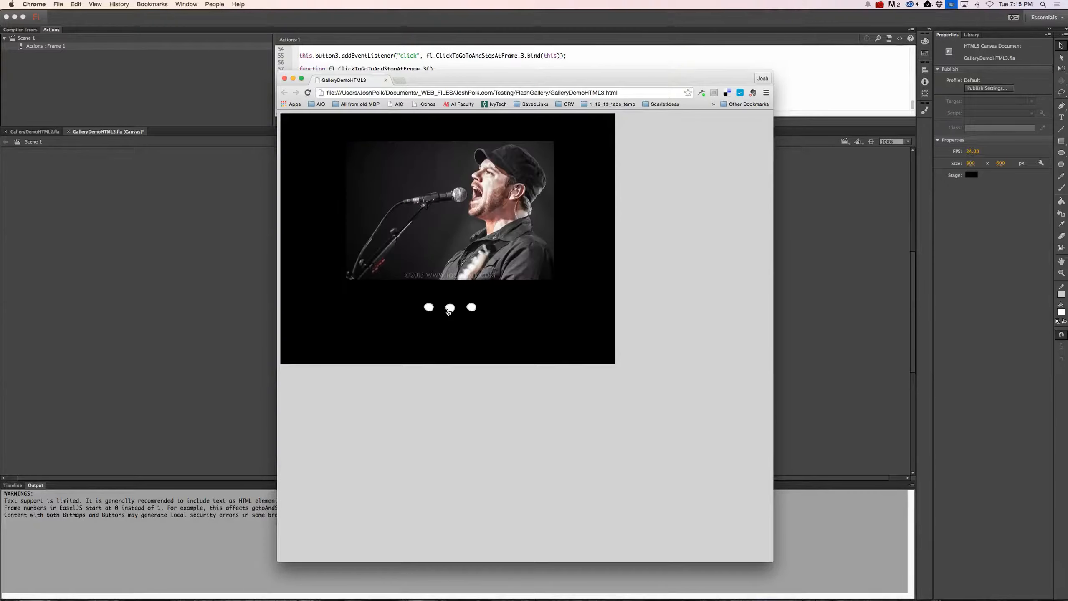
left_click(472, 308)
left_click(450, 309)
left_click(429, 309)
left_click(451, 309)
left_click(471, 309)
left_click(429, 309)
left_click(450, 309)
left_click(467, 311)
left_click(450, 313)
left_click(429, 311)
left_click_drag(474, 83, 496, 70)
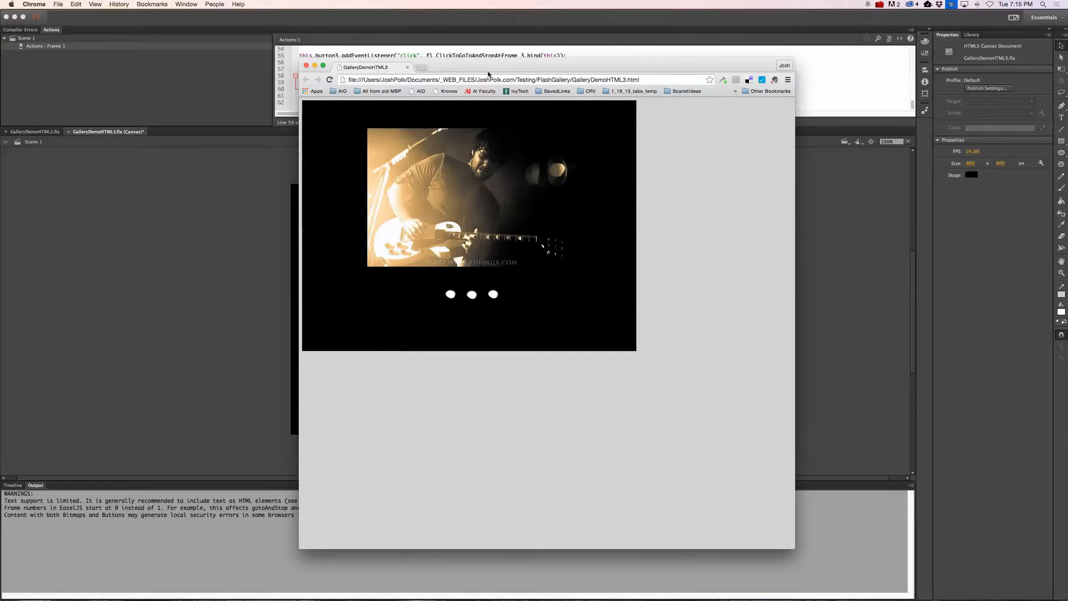
left_click_drag(495, 69, 500, 68)
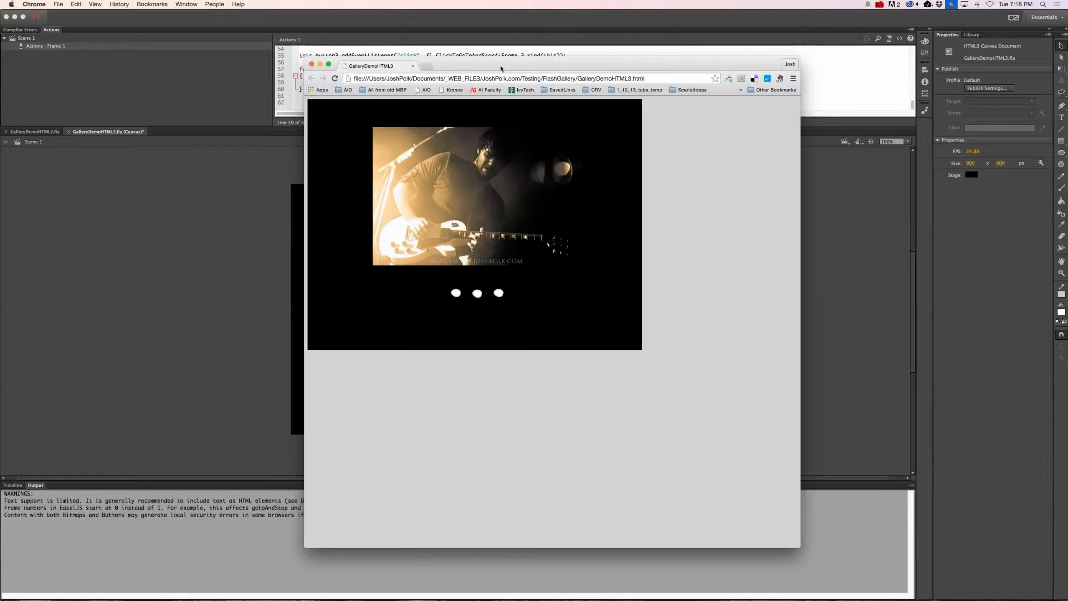
mouse_move(500, 67)
left_mouse_down()
mouse_move(478, 63)
mouse_move(504, 69)
left_mouse_up()
left_click(227, 227)
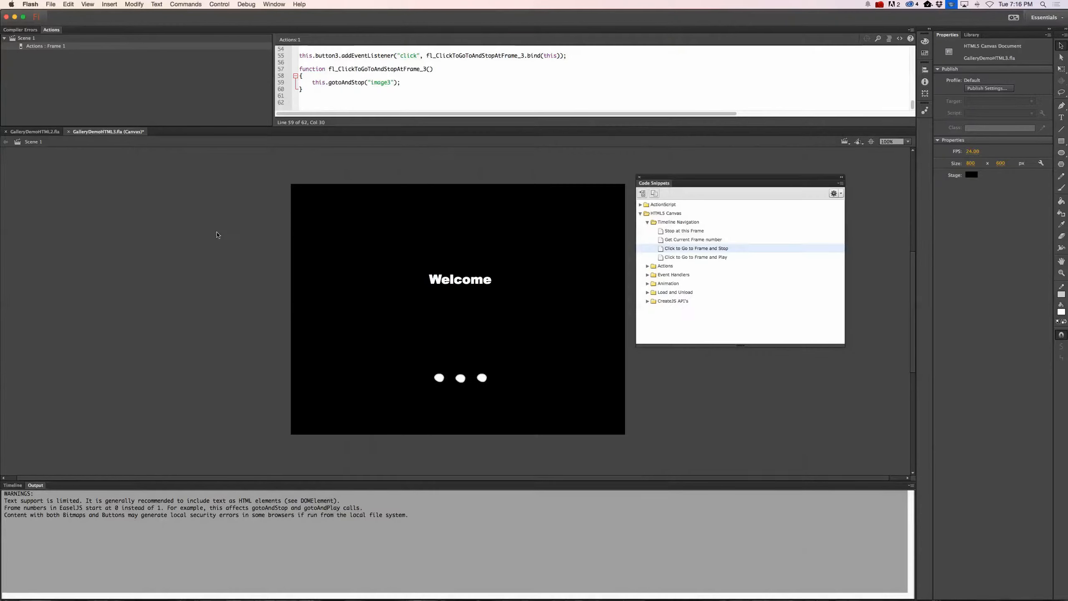
Step: Place Image1_Th.jpg, Image2_Th.jpg and Image3_Th.jpg in a row below the white buttons on frame 1 of the thumbnails layer
left_click(12, 486)
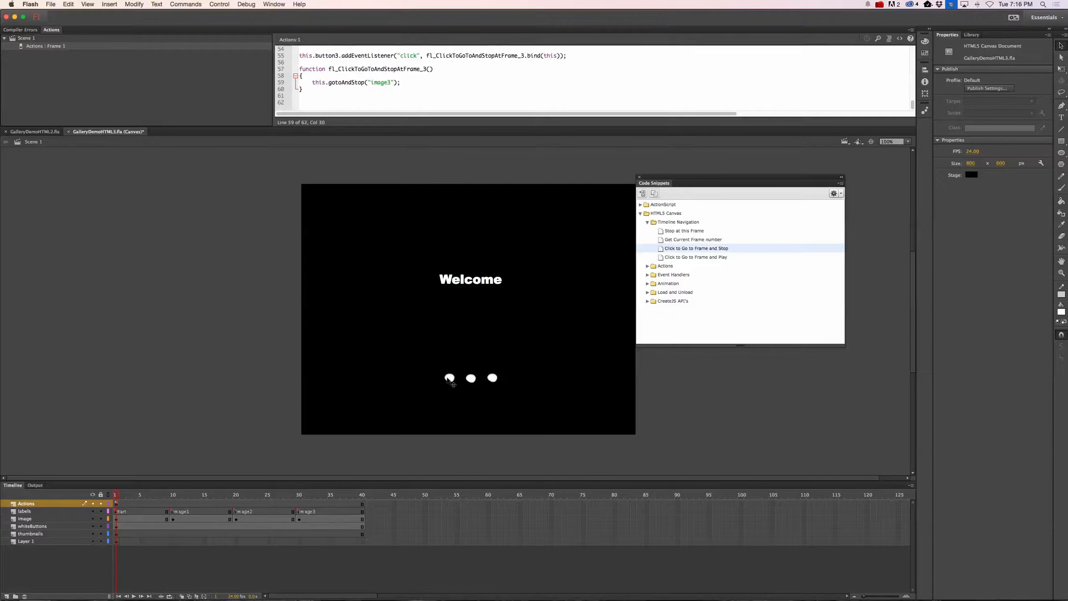
left_click(117, 535)
left_click(970, 35)
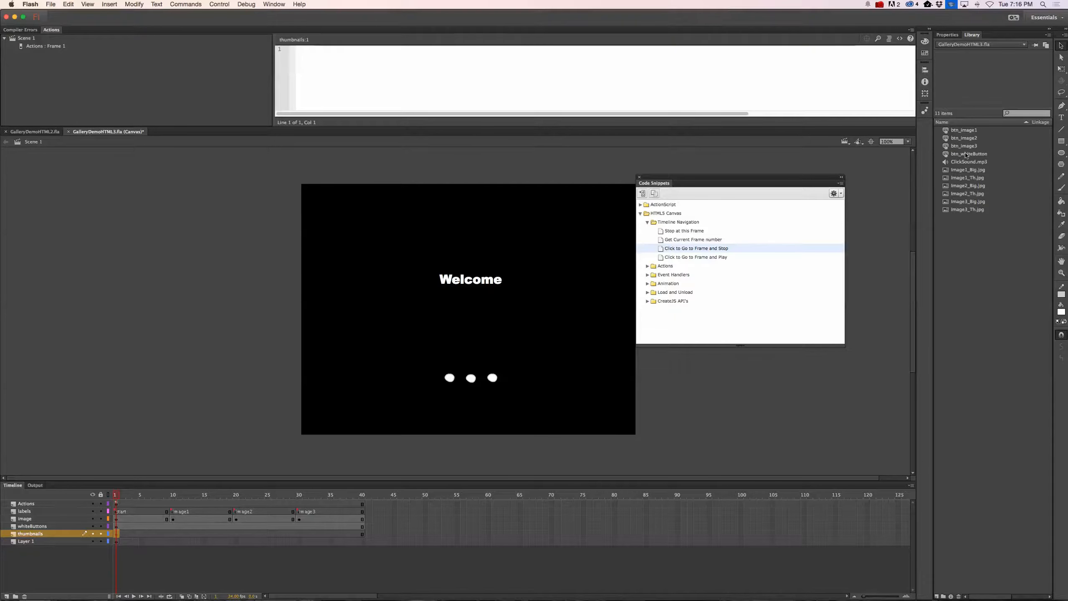
left_click(963, 178)
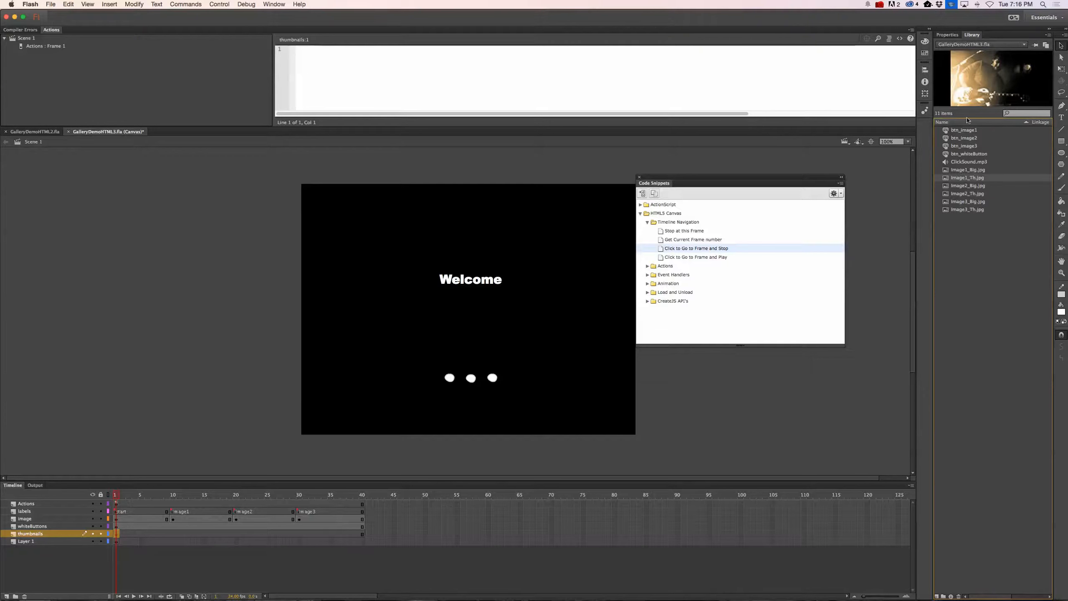
left_click_drag(963, 178, 430, 418)
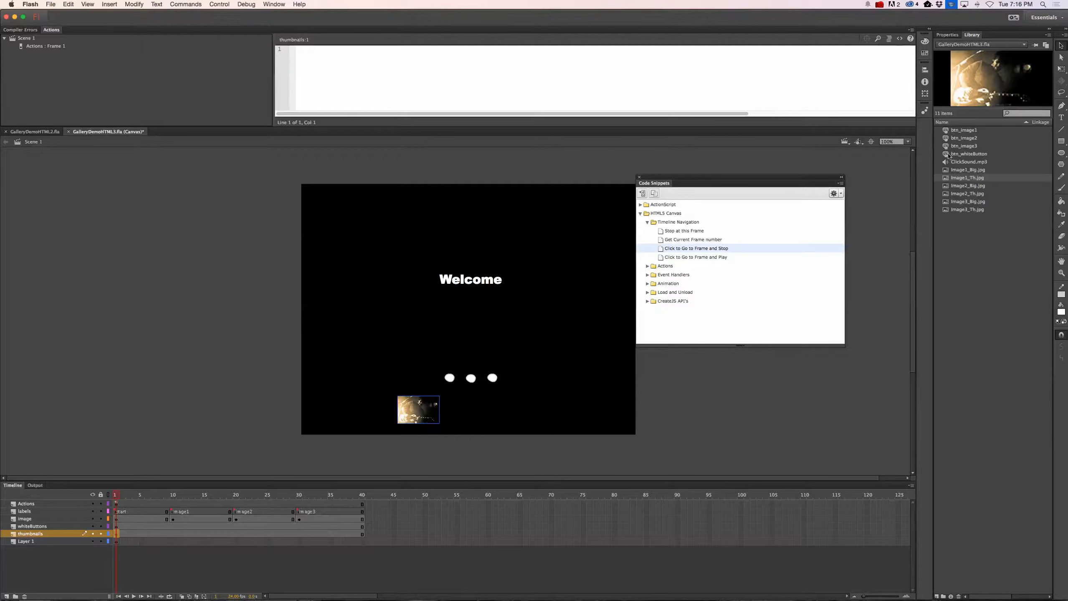
left_click(958, 195)
left_click_drag(947, 196, 472, 411)
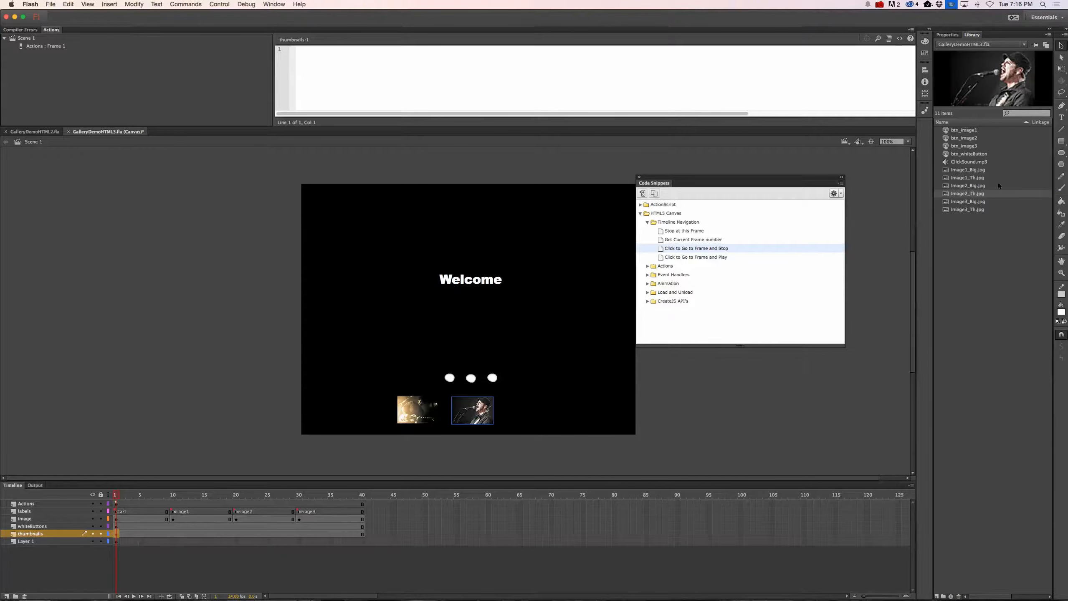
left_click(946, 212)
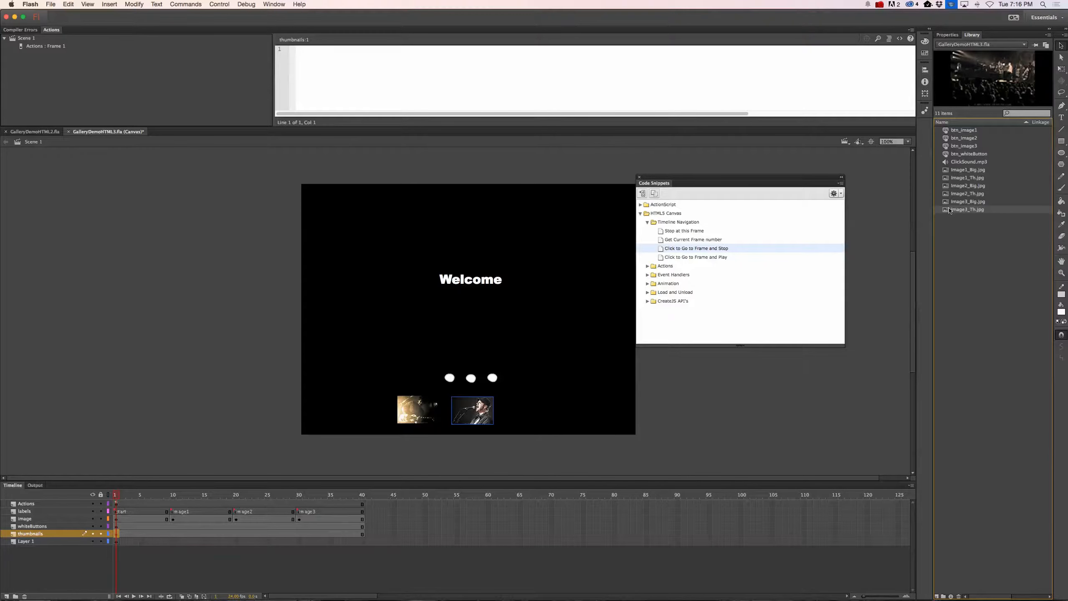
left_click_drag(738, 390, 526, 403)
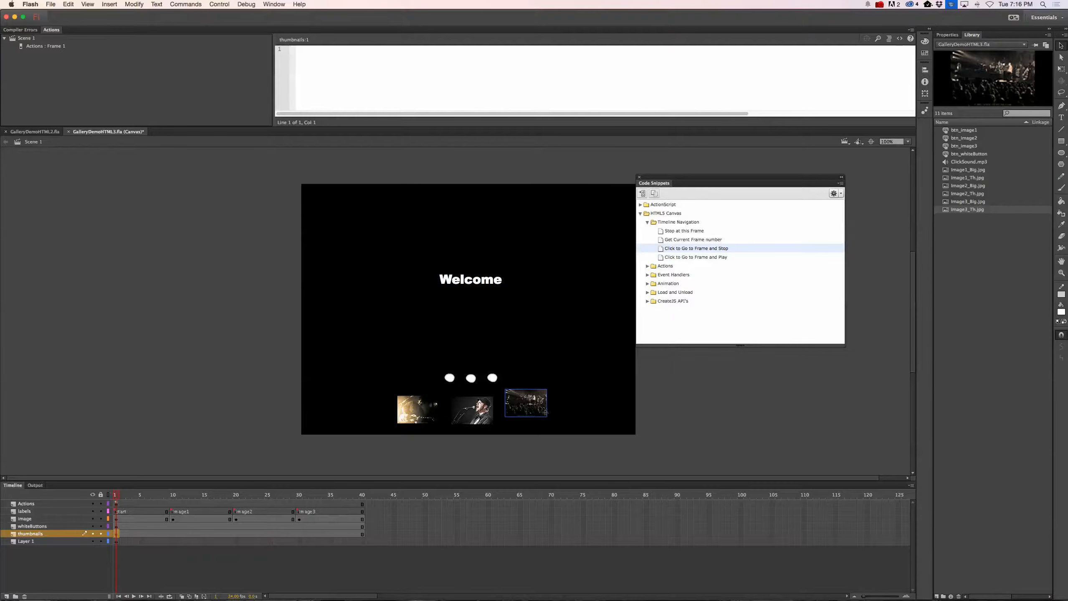
left_click_drag(543, 410, 543, 418)
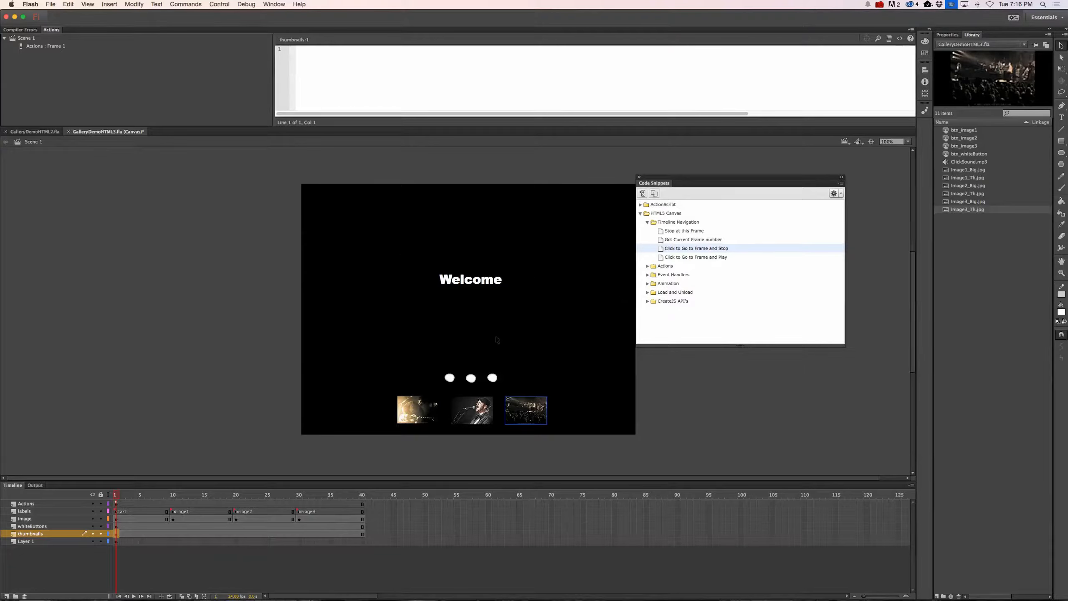
Step: Try to convert the Image1_Th.jpg thumbnail on the stage to a Button symbol named btn_image1
left_click(429, 419)
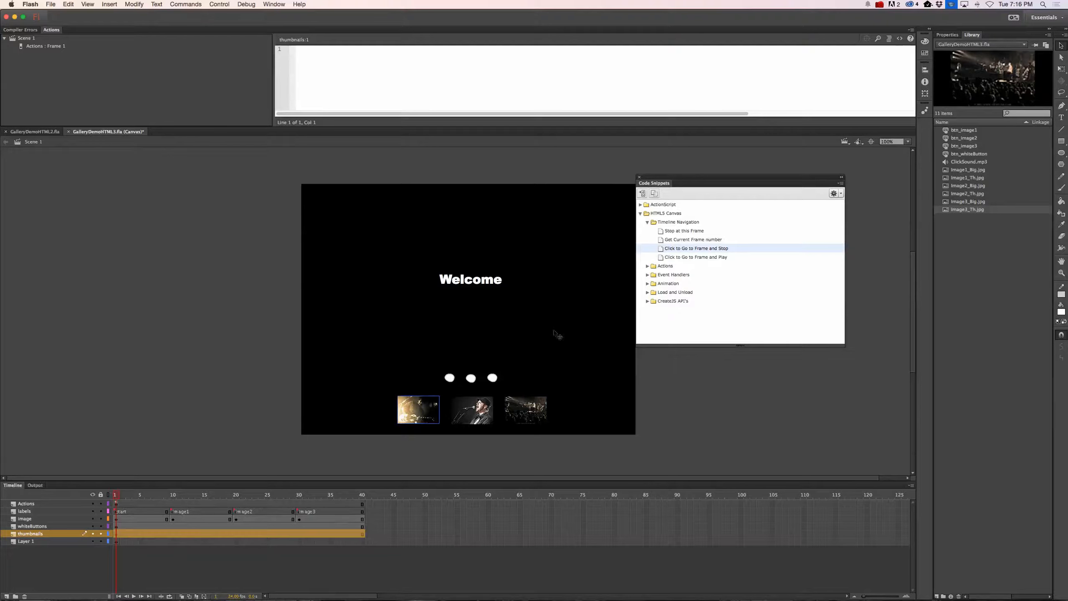
left_click(948, 35)
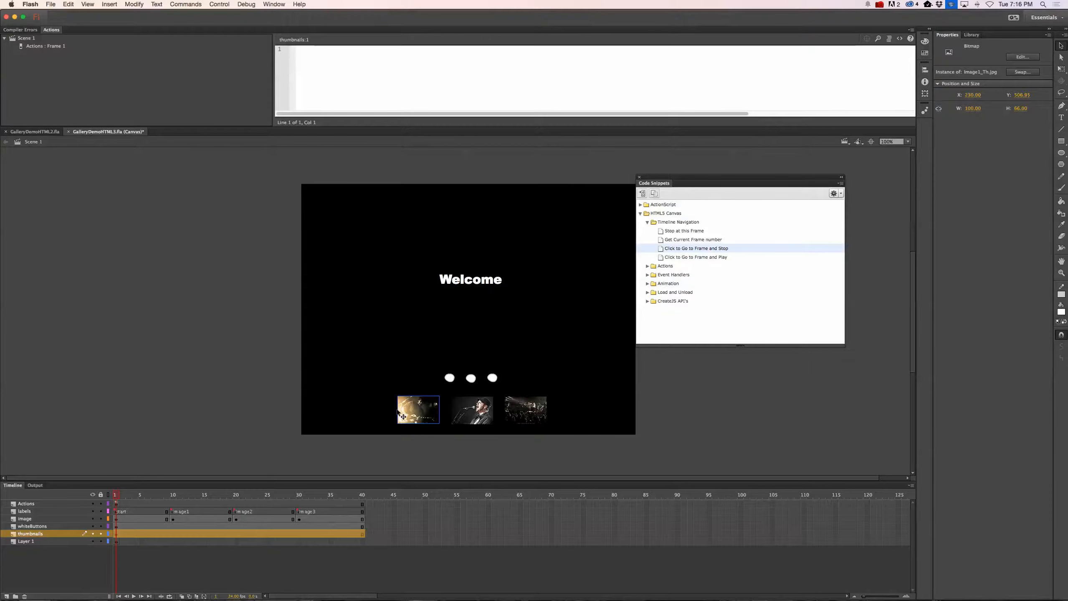
right_click(427, 409)
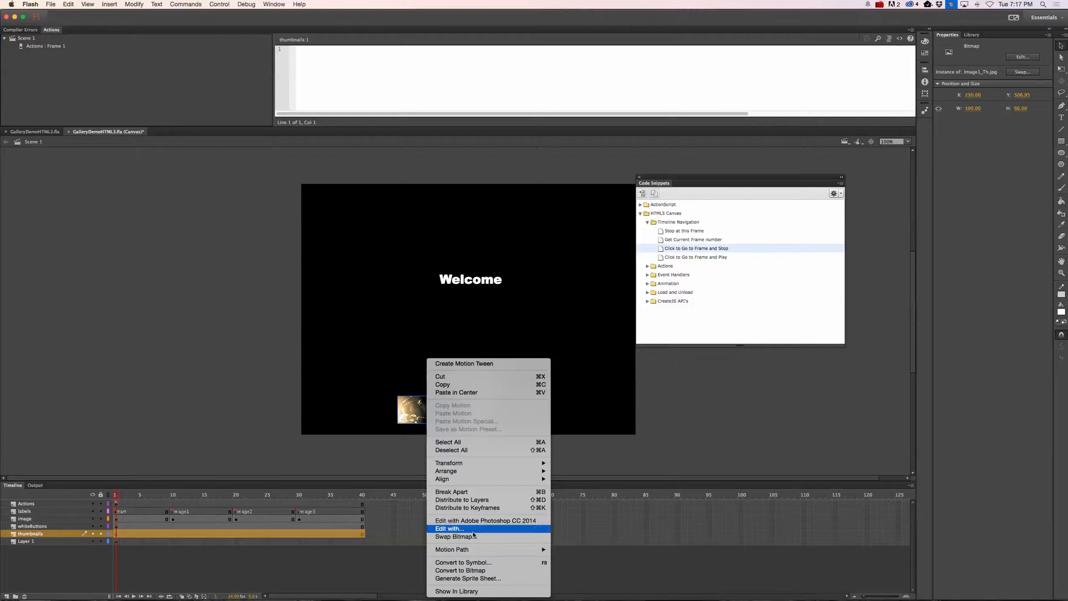
left_click(478, 562)
type("btn")
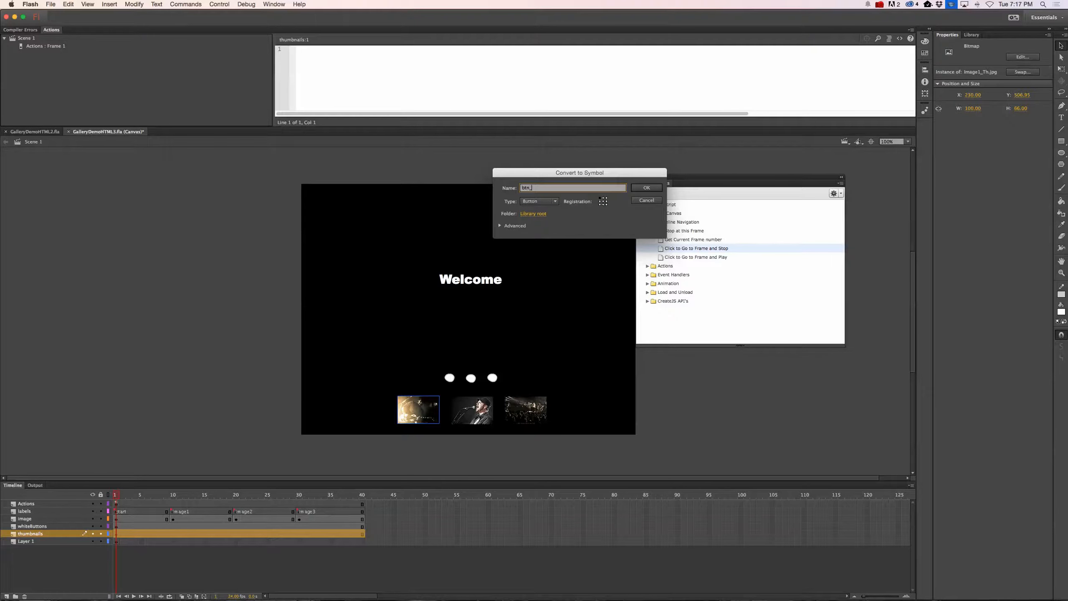
type("_image1")
key("Return")
Step: Delete the three thumbnail bitmaps from the stage
left_click(972, 35)
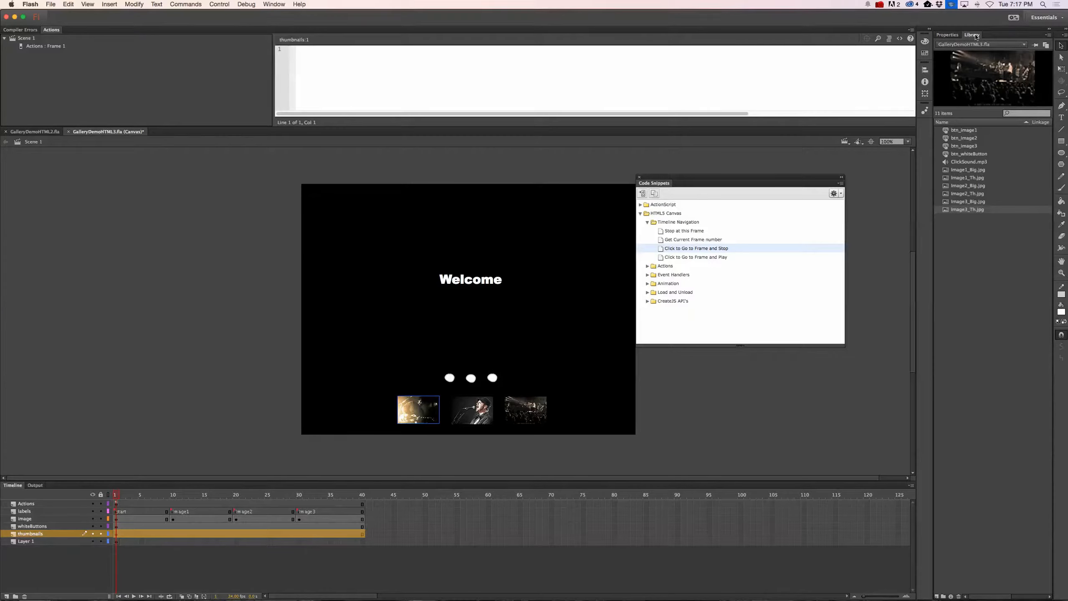
left_click(972, 132)
left_click_drag(383, 405, 538, 432)
key("Delete")
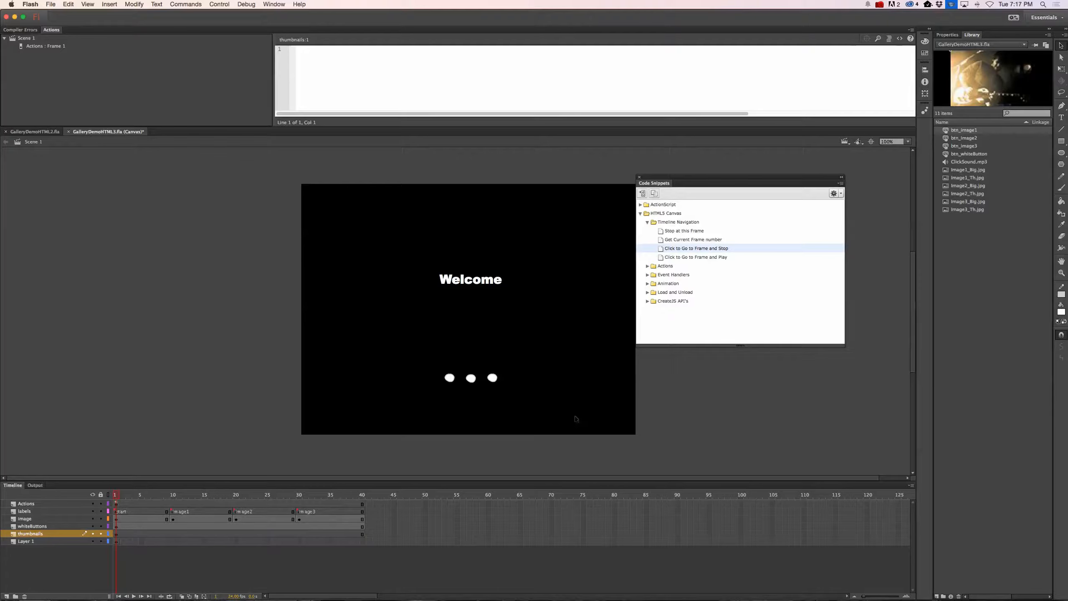
Step: Place the library symbols btn_image1, btn_image2 and btn_image3 in a row below the white buttons on the thumbnails layer
left_click_drag(953, 131, 415, 415)
left_click(453, 421)
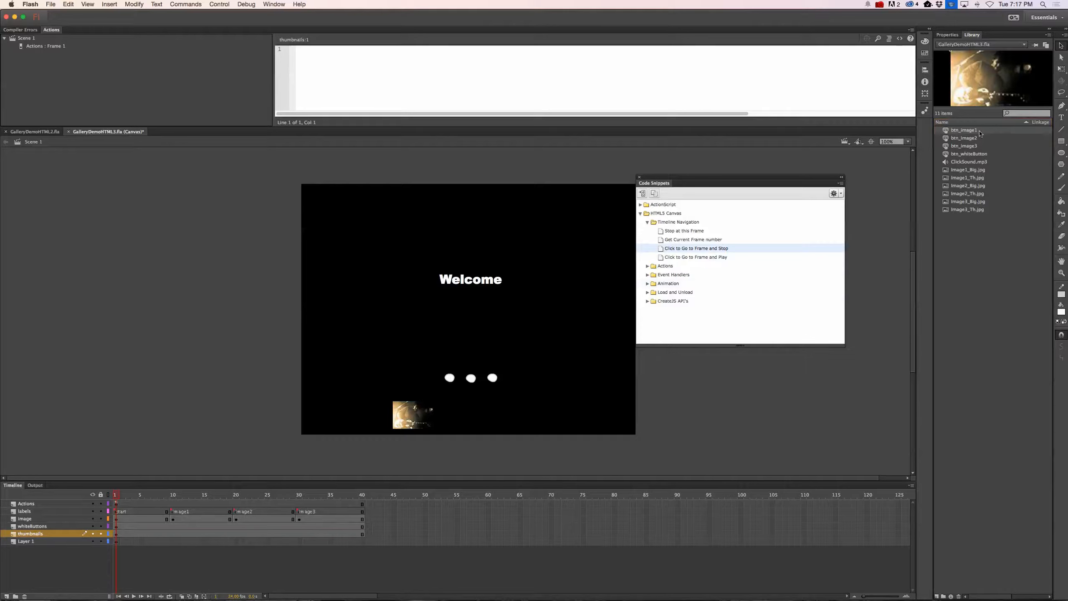
left_click_drag(969, 140, 488, 411)
left_click(959, 147)
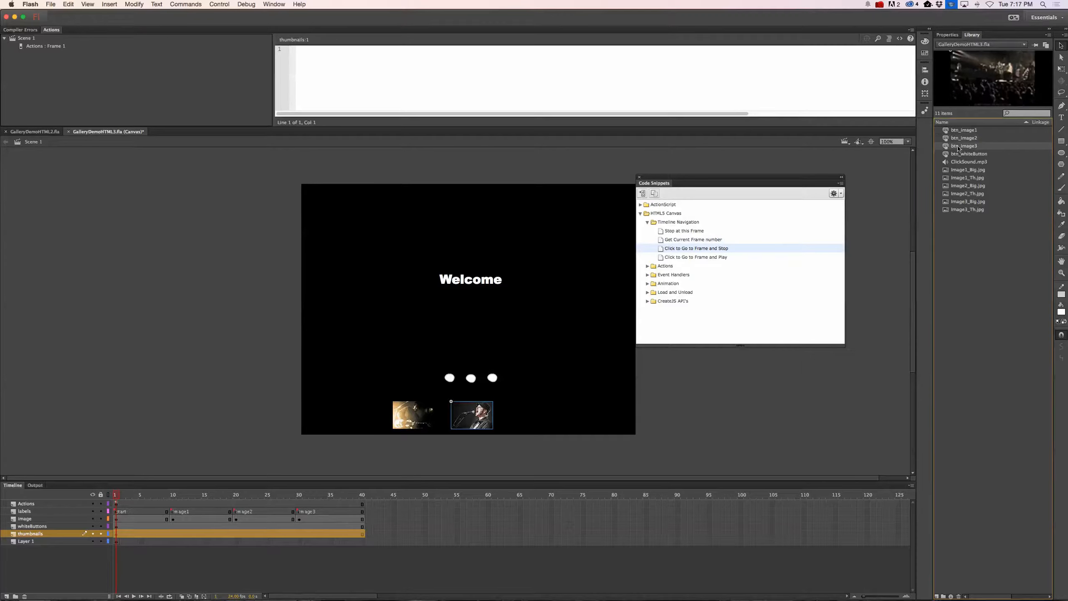
left_click_drag(946, 150, 549, 424)
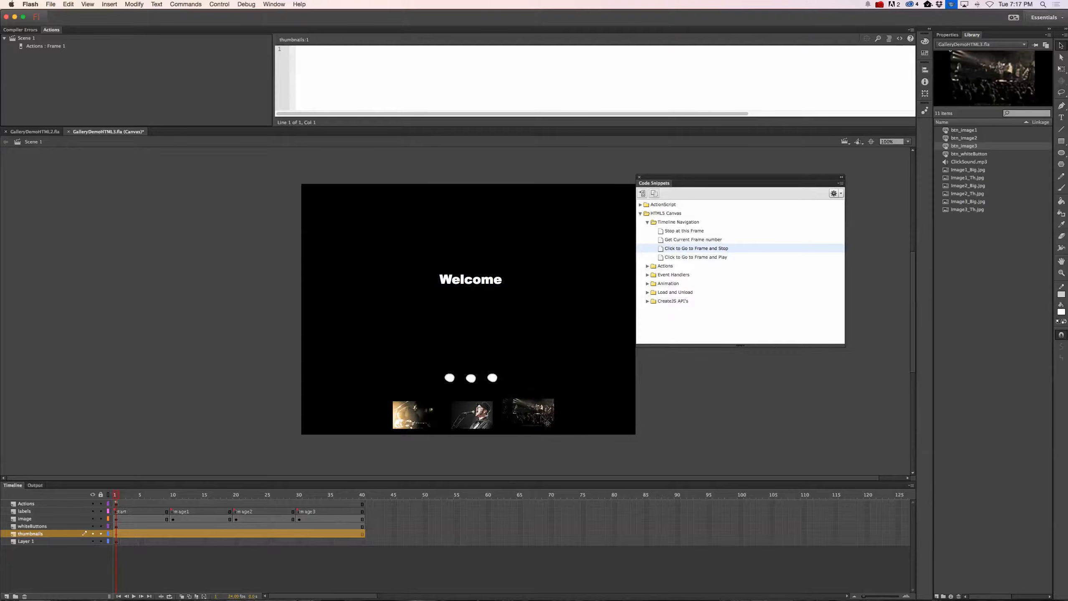